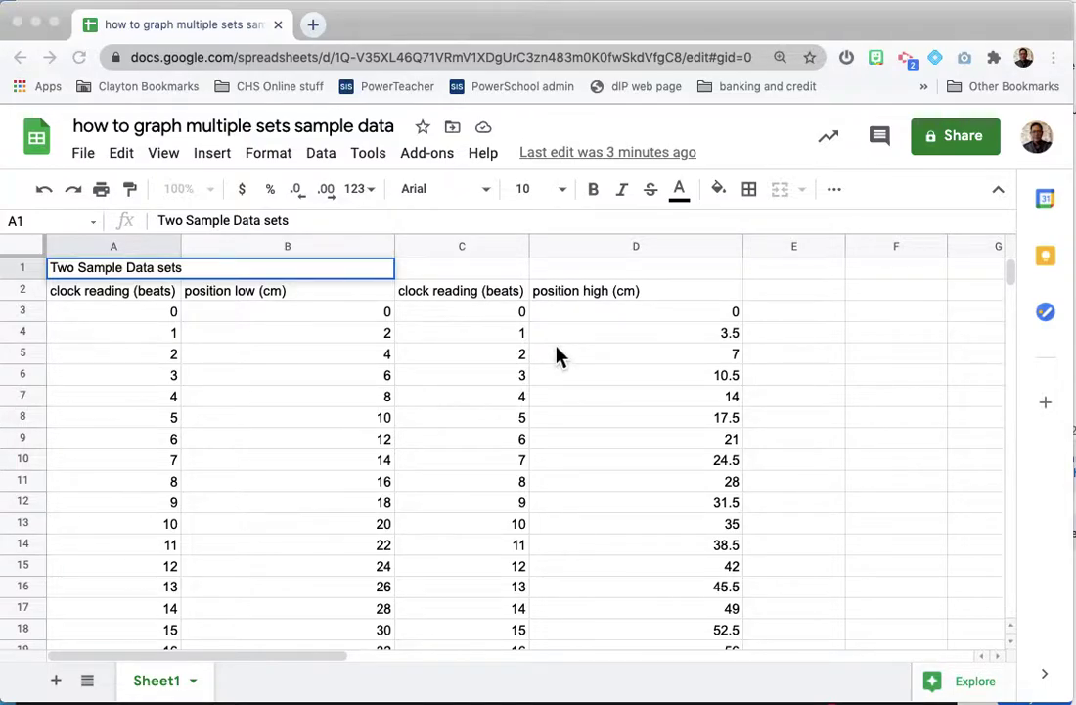
- Insert a blank column left of column C, moving the second data set to columns D–E
{"action": "scroll", "coordinate": [554, 355], "scroll_direction": "down", "scroll_amount": 1}
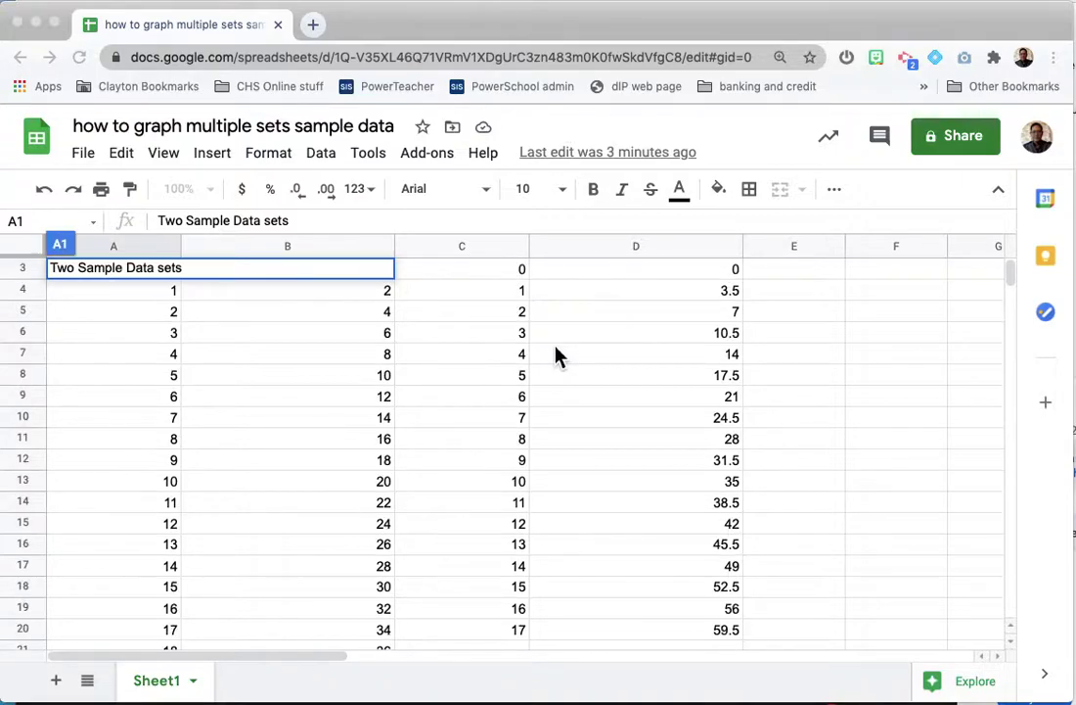
{"action": "scroll", "coordinate": [555, 354], "scroll_direction": "up", "scroll_amount": 1}
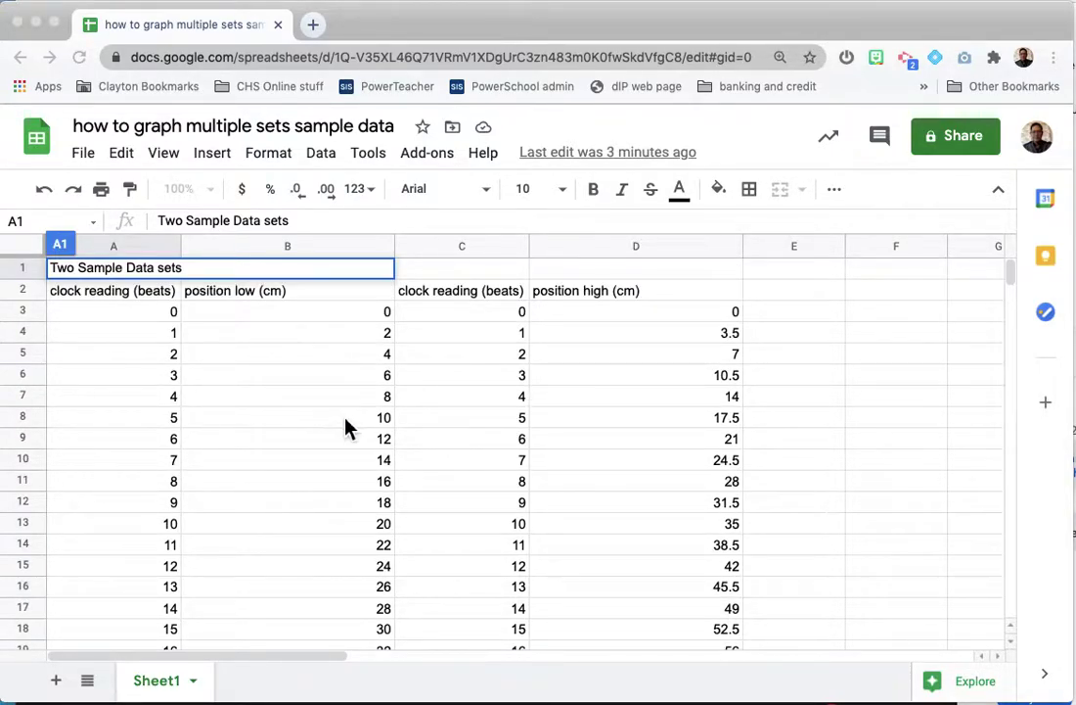
{"action": "scroll", "coordinate": [347, 428], "scroll_direction": "down", "scroll_amount": 4}
{"action": "scroll", "coordinate": [347, 427], "scroll_direction": "up", "scroll_amount": 4}
{"action": "scroll", "coordinate": [555, 460], "scroll_direction": "down", "scroll_amount": 5}
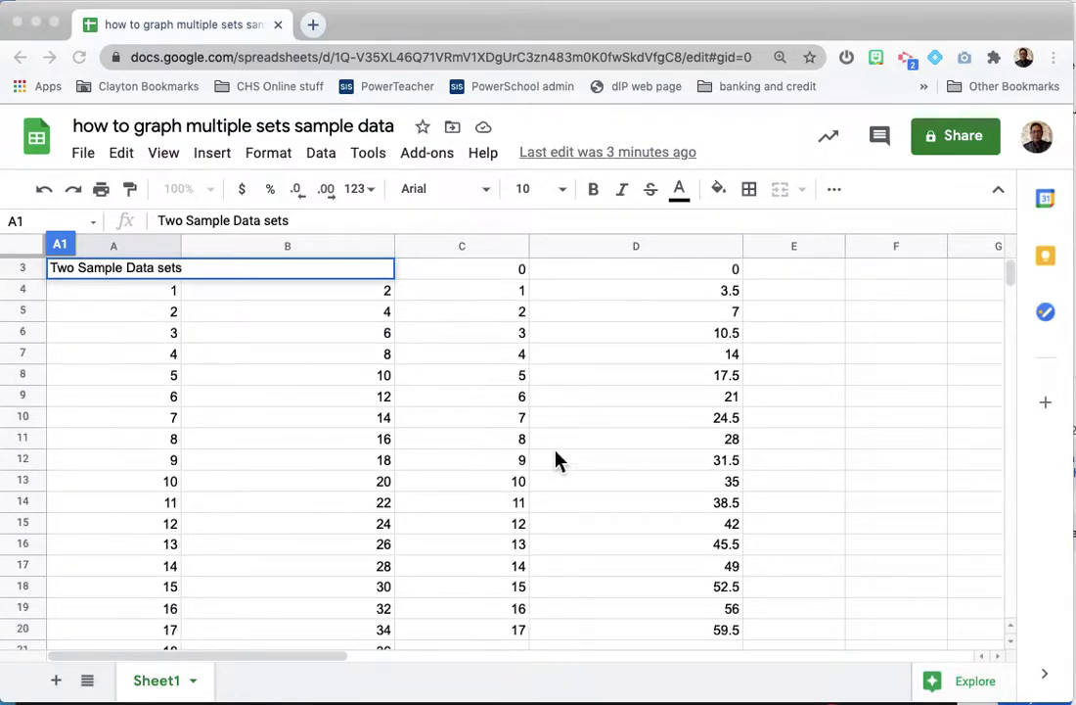
{"action": "scroll", "coordinate": [555, 460], "scroll_direction": "up", "scroll_amount": 5}
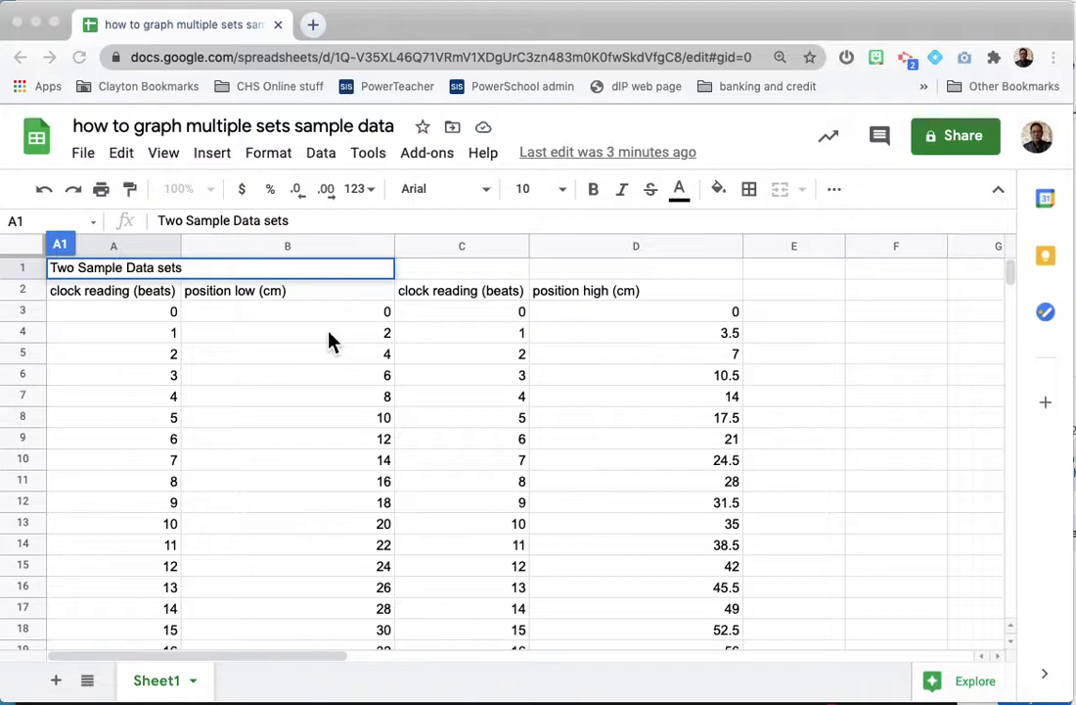
{"action": "scroll", "coordinate": [329, 341], "scroll_direction": "down", "scroll_amount": 5}
{"action": "scroll", "coordinate": [328, 342], "scroll_direction": "right", "scroll_amount": 1}
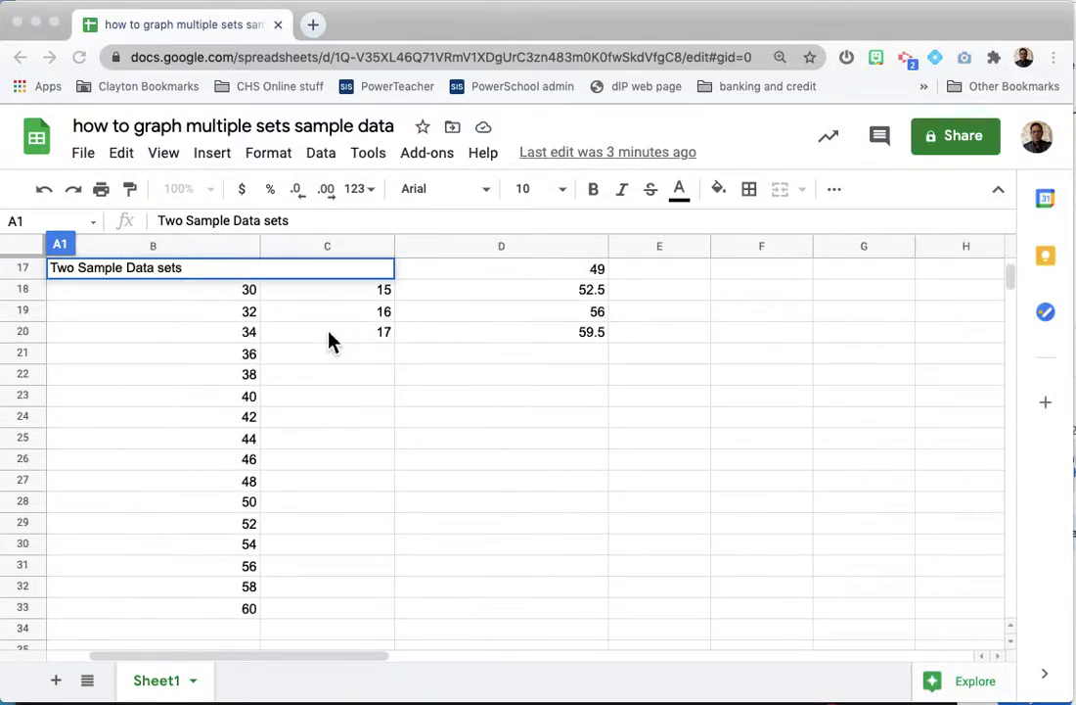
{"action": "scroll", "coordinate": [329, 341], "scroll_direction": "up", "scroll_amount": 5}
{"action": "scroll", "coordinate": [329, 341], "scroll_direction": "left", "scroll_amount": 1}
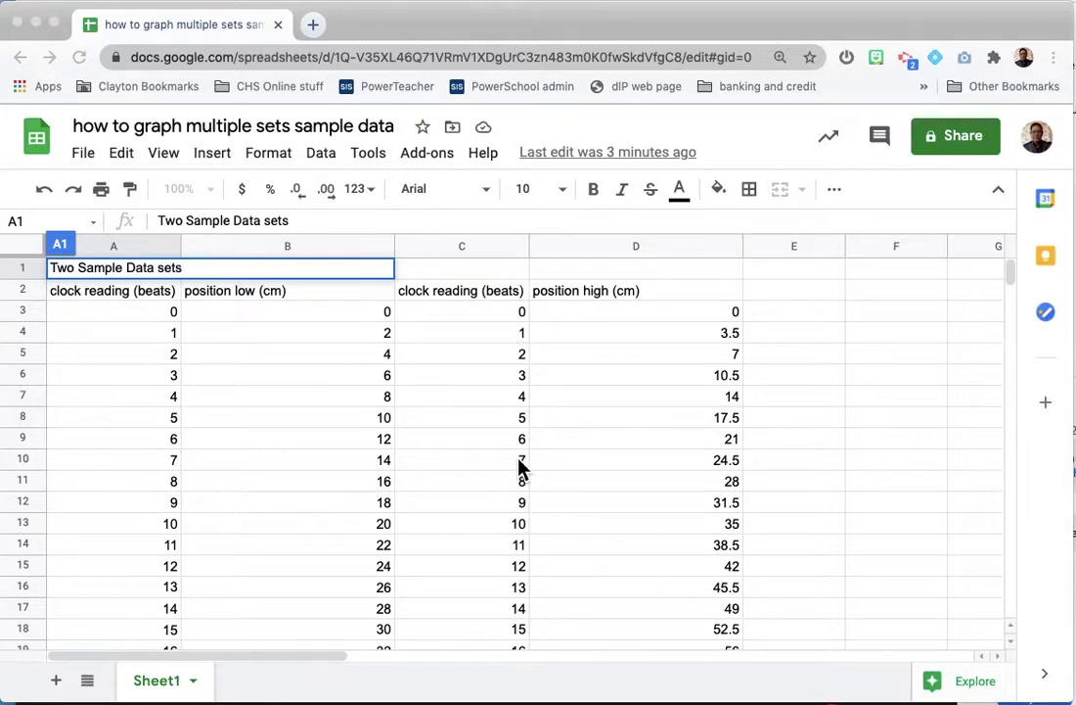
{"action": "scroll", "coordinate": [522, 467], "scroll_direction": "down", "scroll_amount": 5}
{"action": "scroll", "coordinate": [521, 468], "scroll_direction": "up", "scroll_amount": 2}
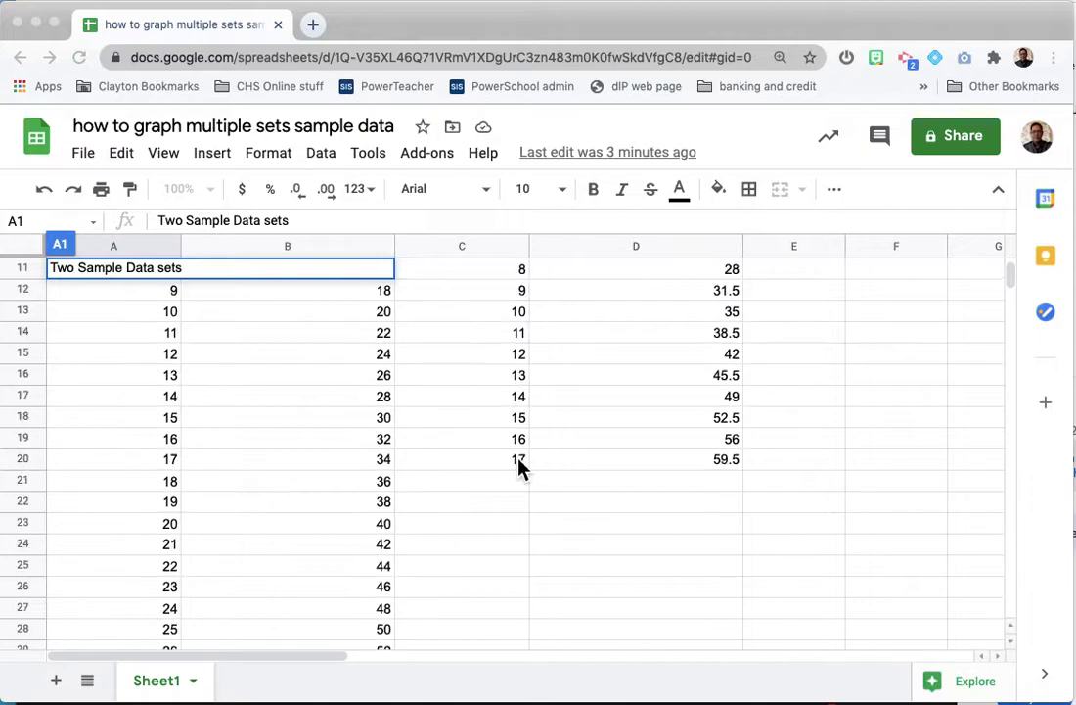
{"action": "scroll", "coordinate": [522, 468], "scroll_direction": "up", "scroll_amount": 3}
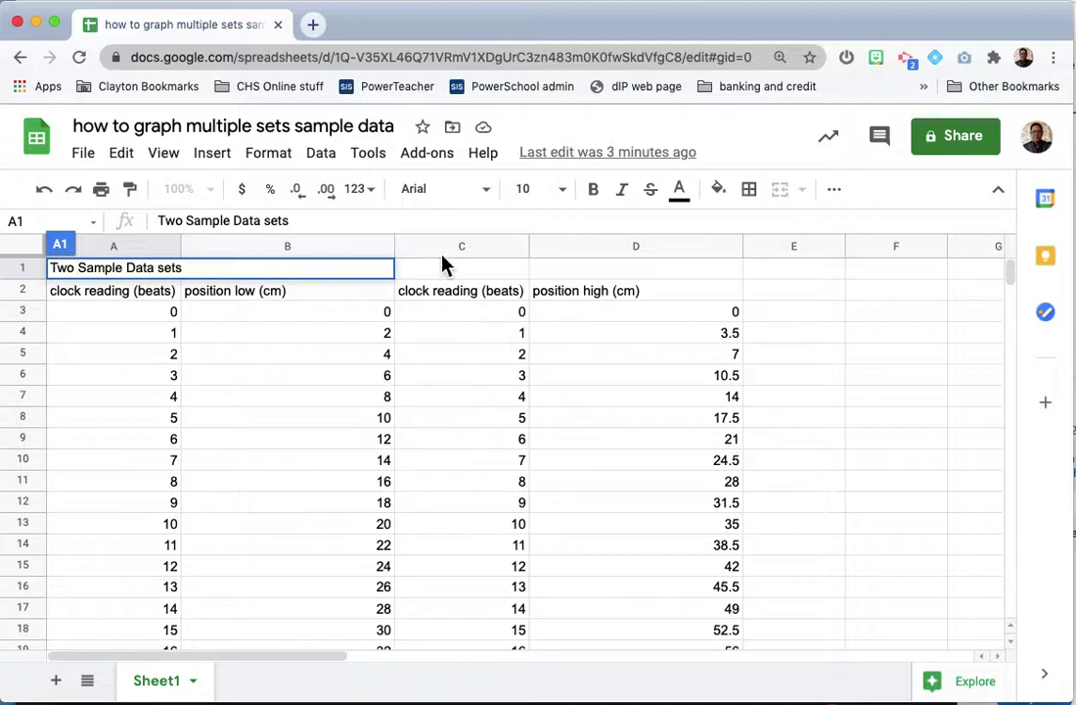
{"action": "left_click", "coordinate": [436, 314]}
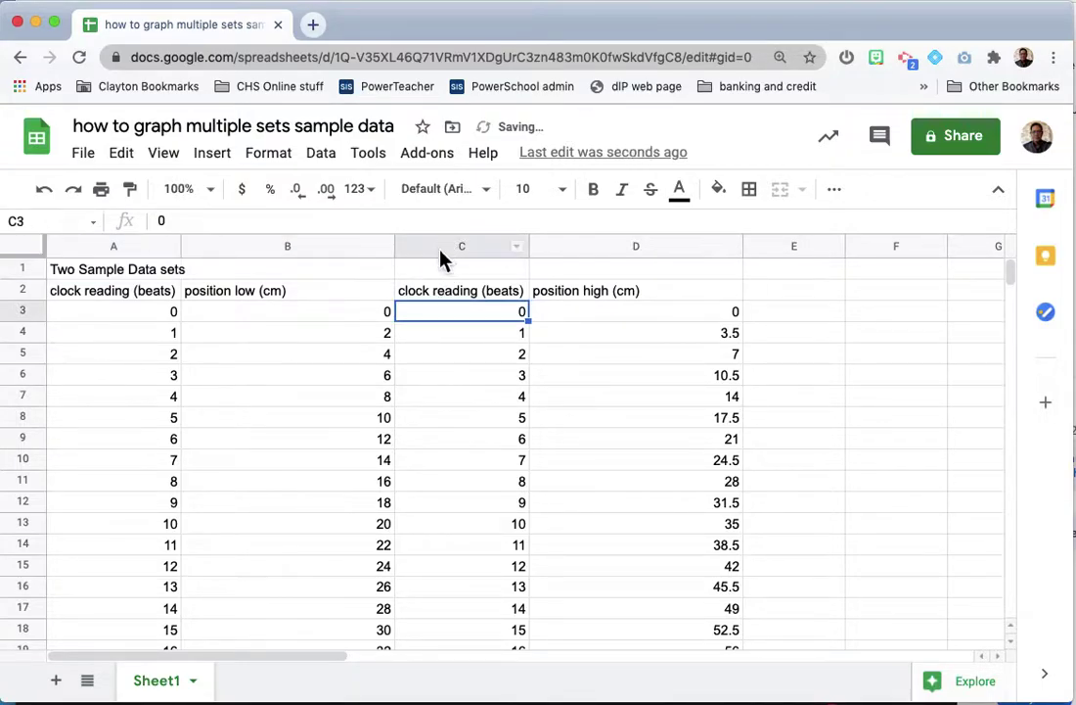
{"action": "left_click", "coordinate": [445, 252]}
{"action": "right_click", "coordinate": [446, 255]}
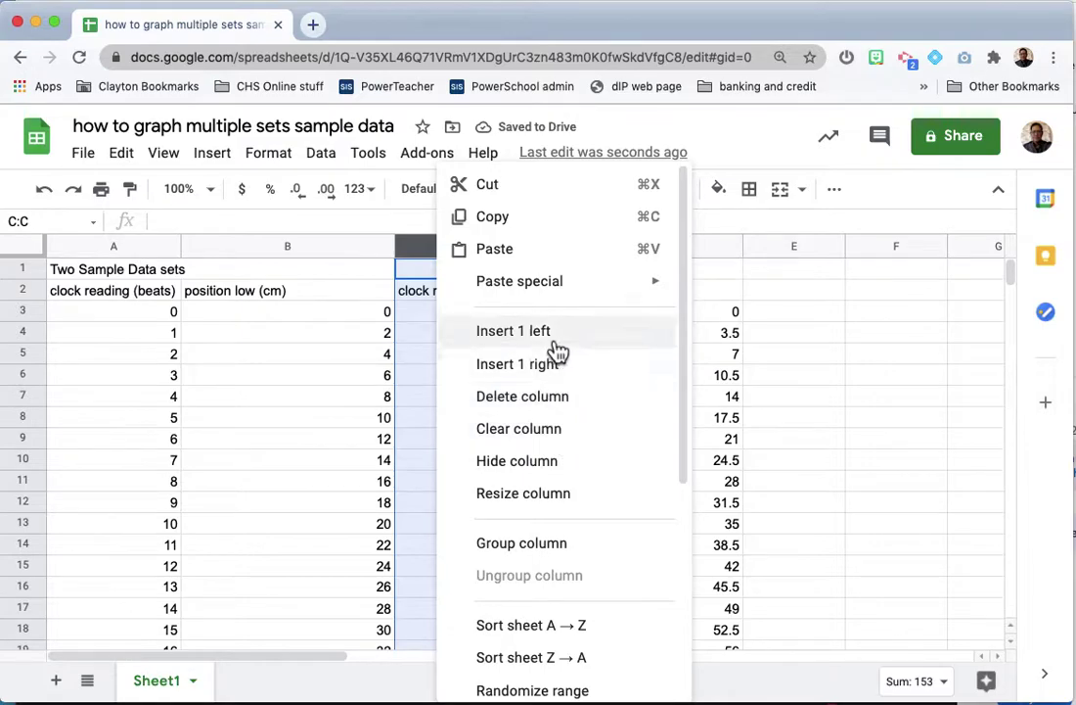
{"action": "left_click", "coordinate": [430, 254]}
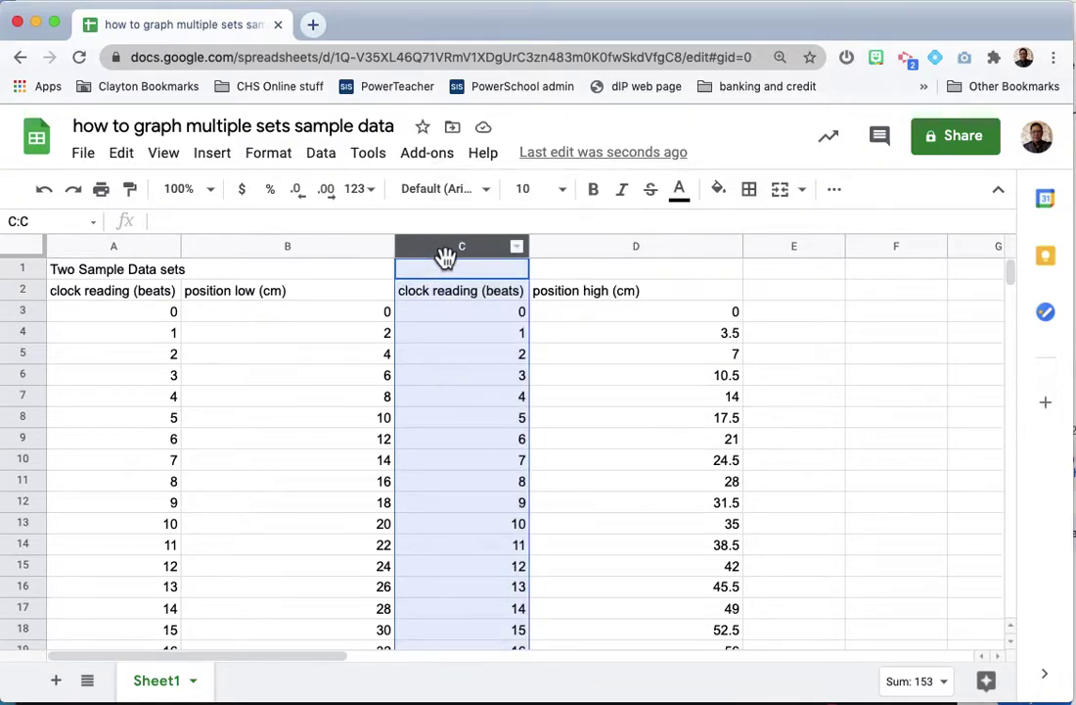
{"action": "right_click", "coordinate": [446, 258]}
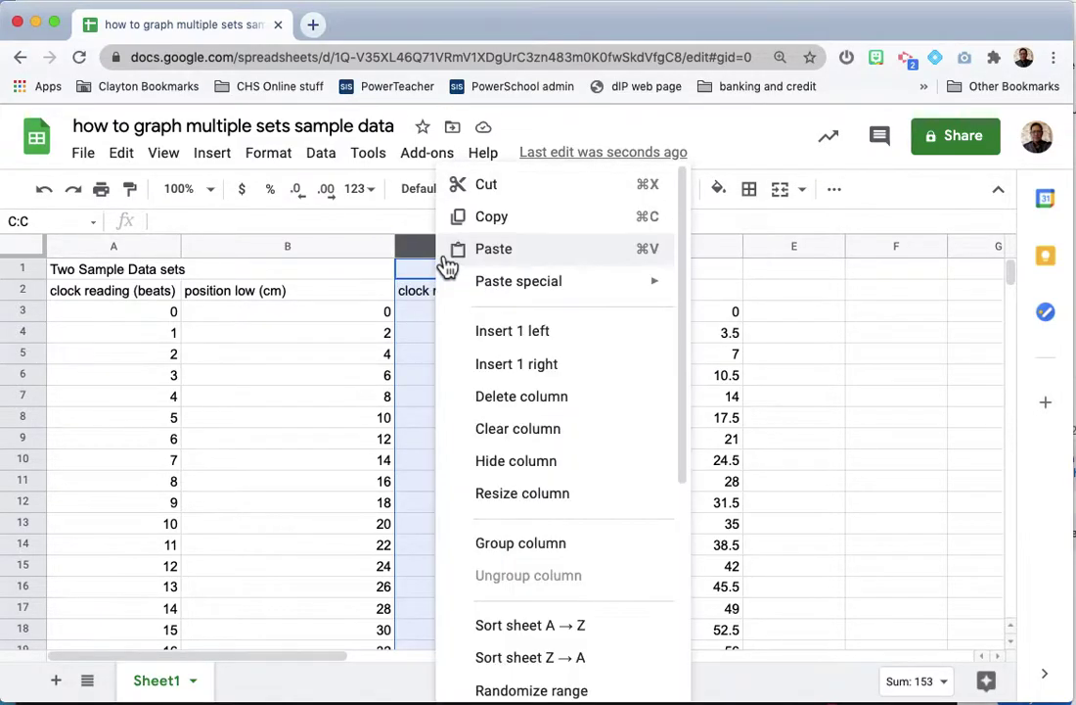
{"action": "left_click", "coordinate": [529, 337]}
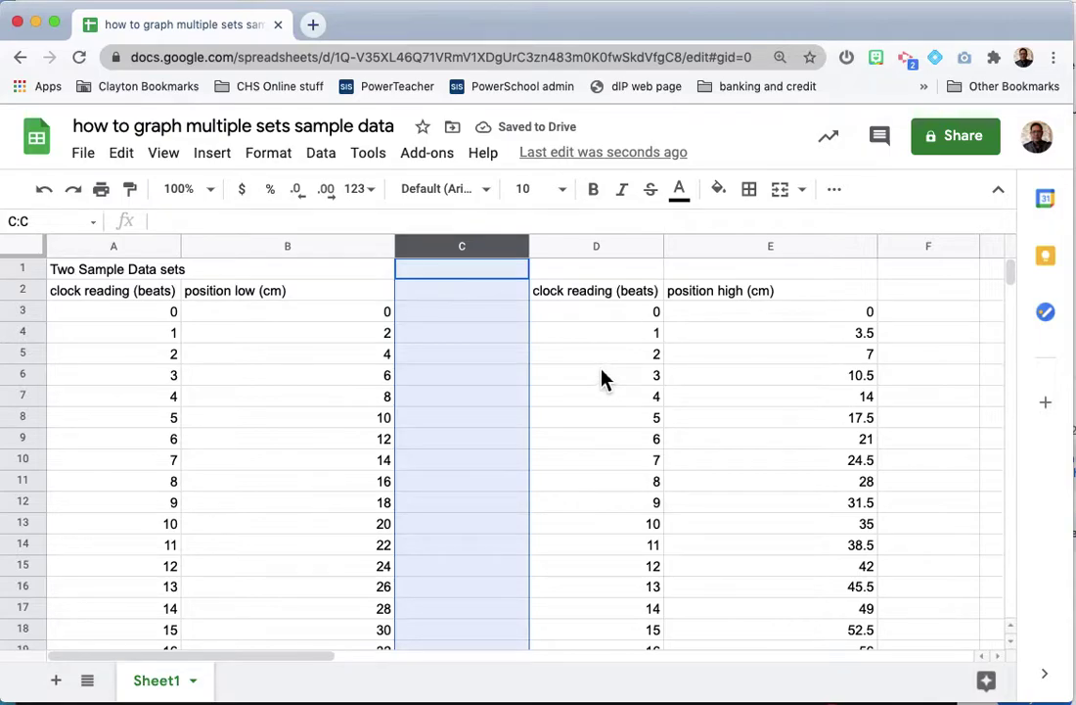
- Copy the second set's clock readings D3:D20 (0–17) into A34:A51
{"action": "left_click", "coordinate": [614, 318]}
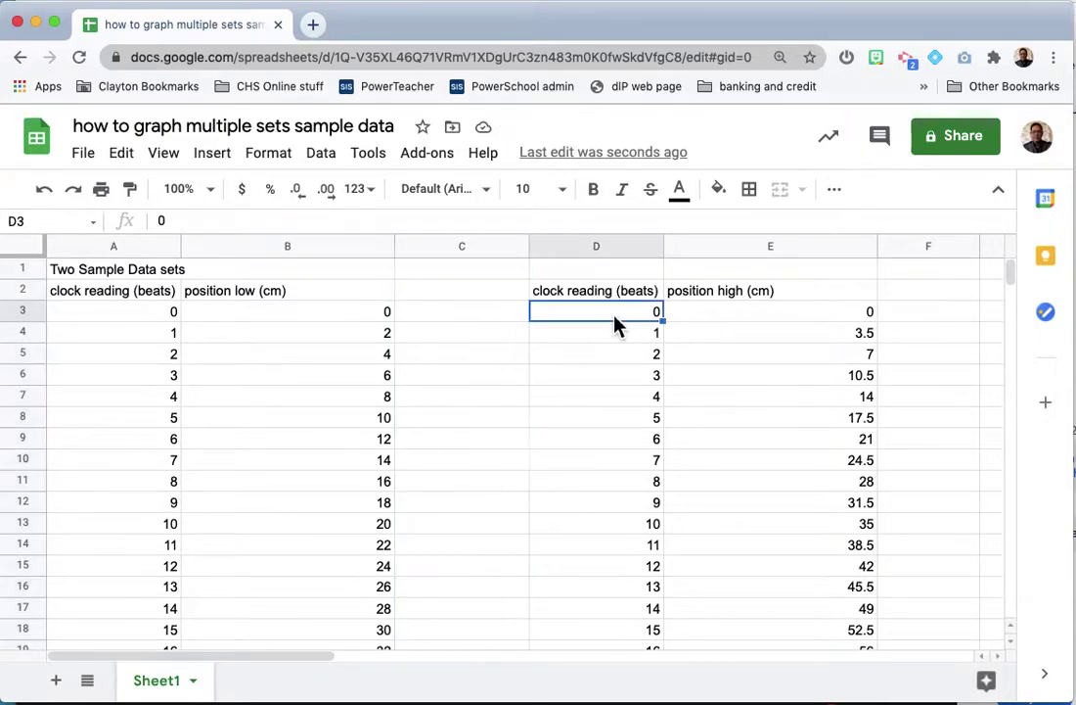
{"action": "scroll", "coordinate": [615, 318], "scroll_direction": "down", "scroll_amount": 1}
{"action": "scroll", "coordinate": [616, 323], "scroll_direction": "down", "scroll_amount": 2}
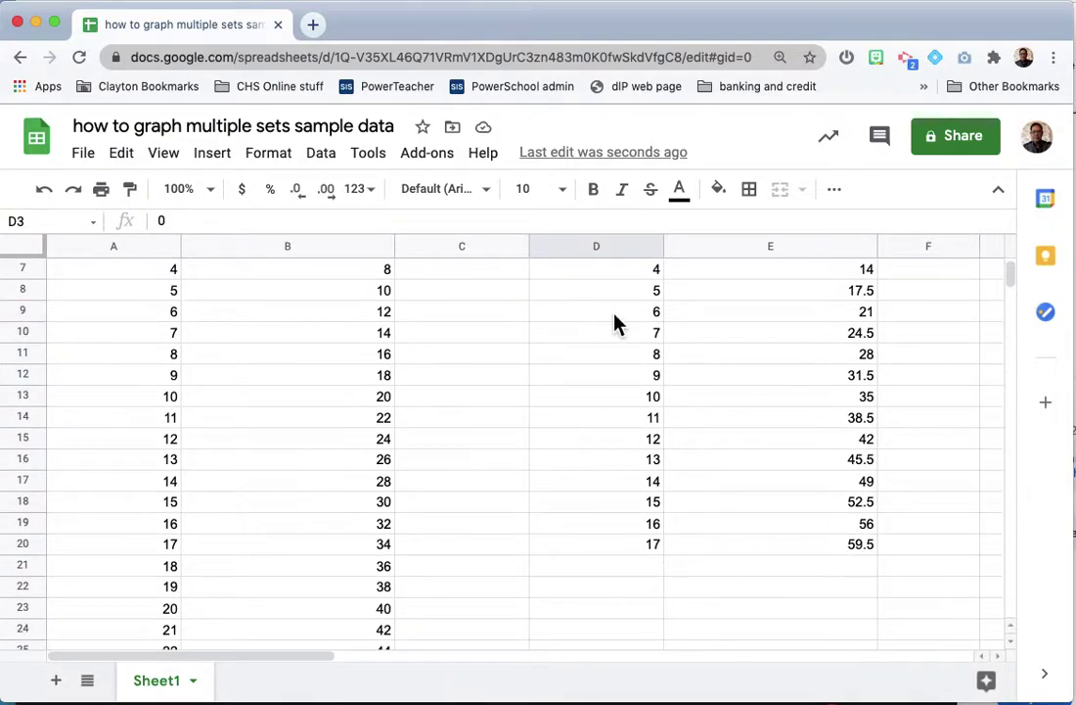
{"action": "left_click", "coordinate": [626, 548], "text": "shift"}
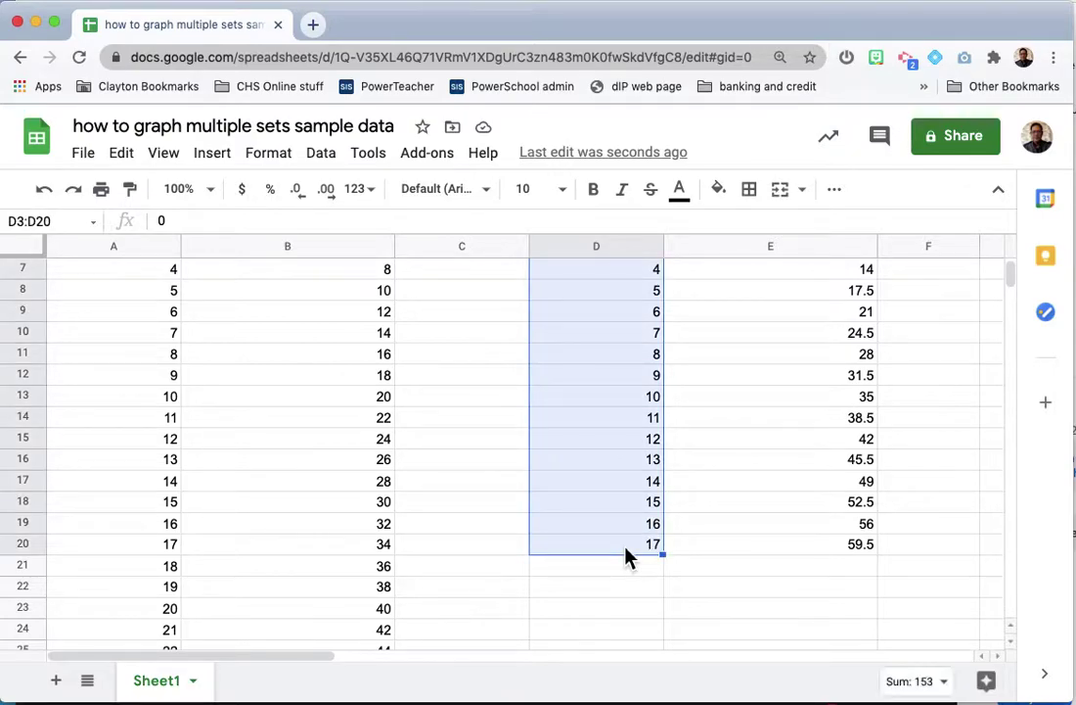
{"action": "scroll", "coordinate": [626, 556], "scroll_direction": "up", "scroll_amount": 3}
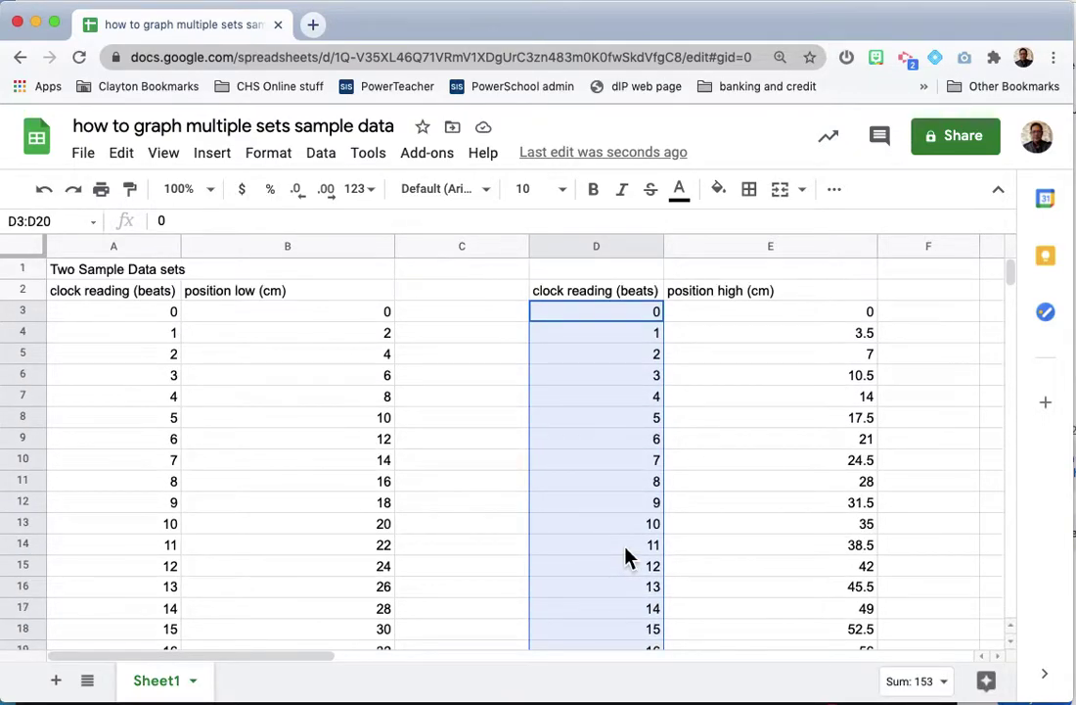
{"action": "key", "text": "super+c"}
{"action": "scroll", "coordinate": [219, 537], "scroll_direction": "down", "scroll_amount": 9}
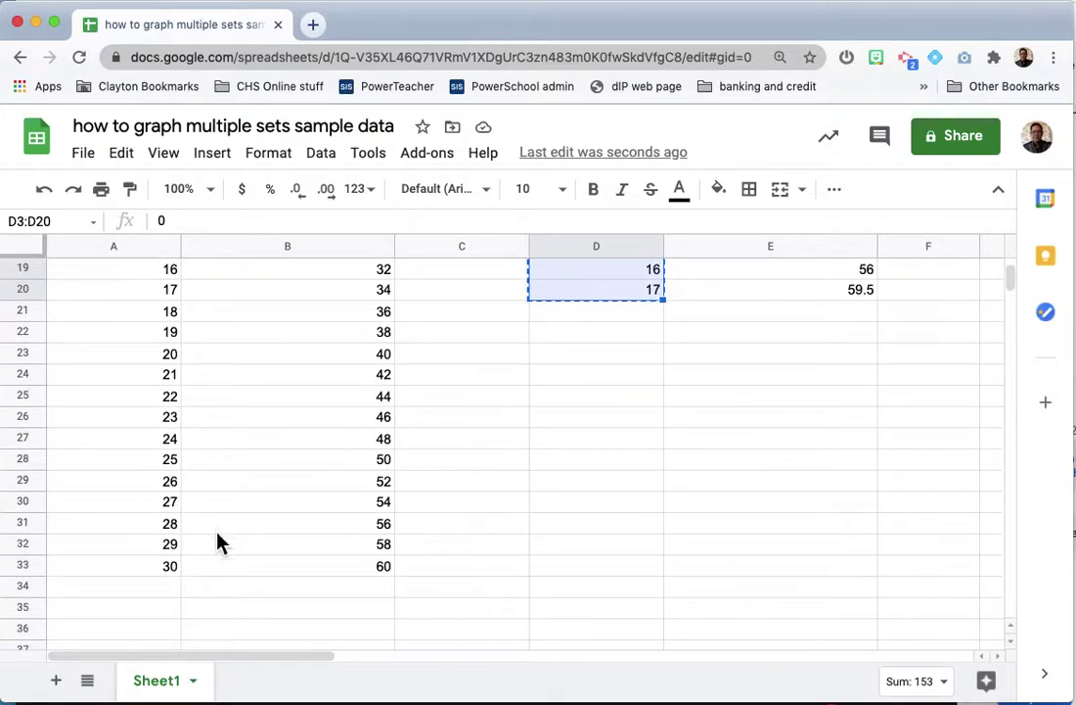
{"action": "left_click", "coordinate": [152, 602]}
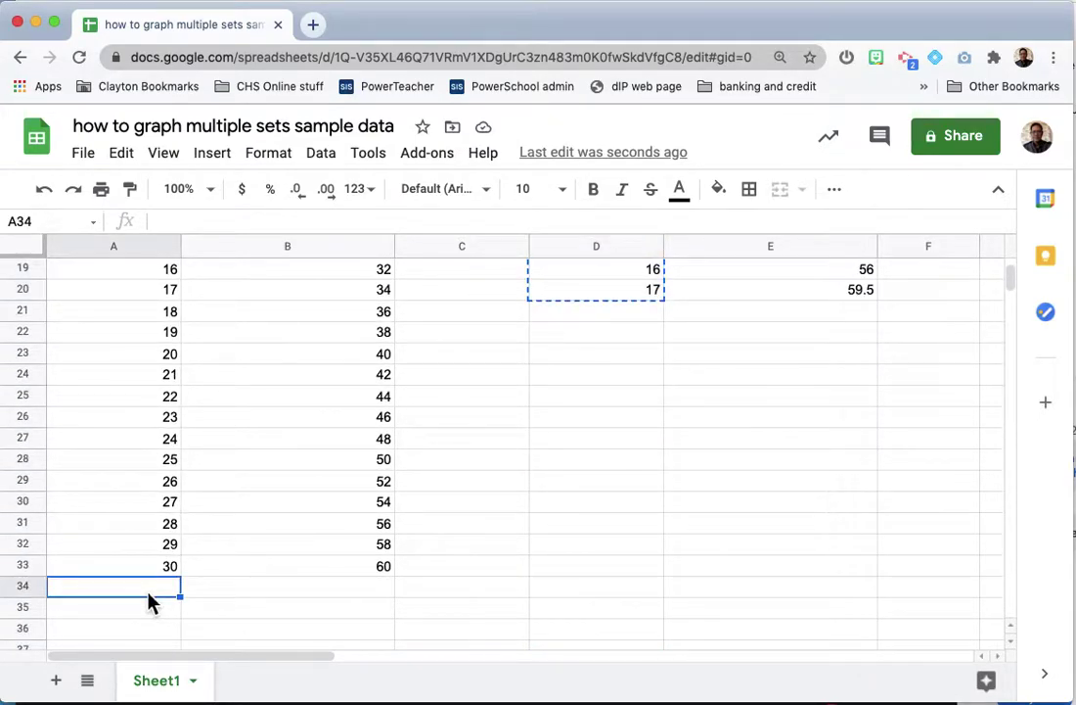
{"action": "key", "text": "super+v"}
{"action": "scroll", "coordinate": [192, 538], "scroll_direction": "up", "scroll_amount": 9}
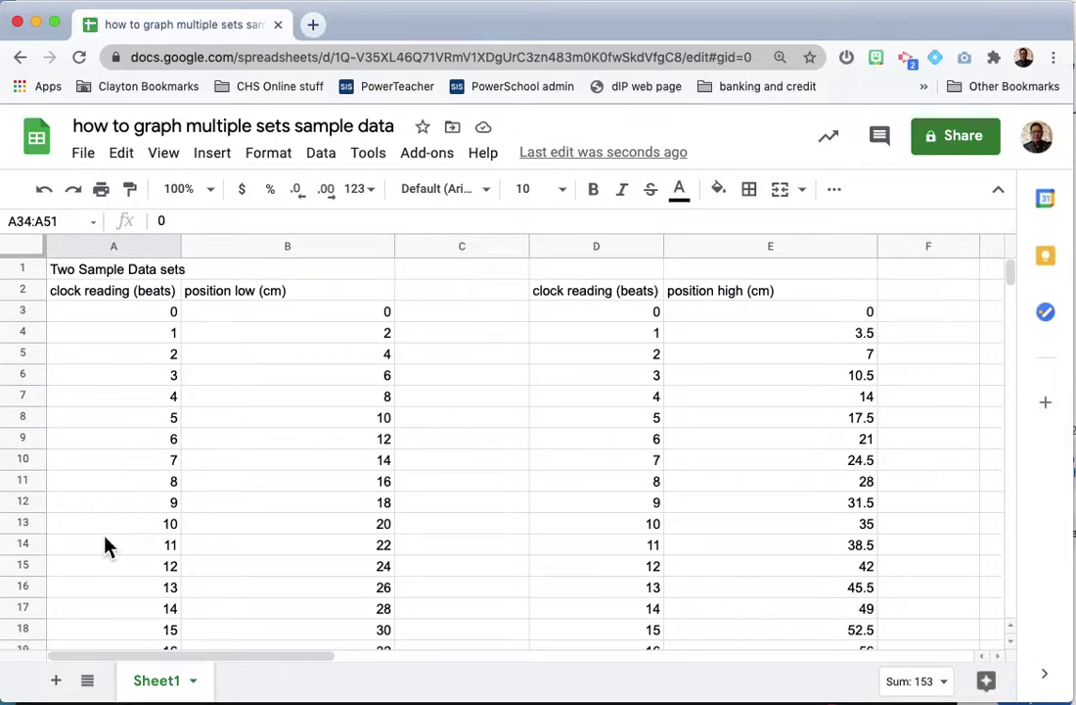
{"action": "scroll", "coordinate": [108, 546], "scroll_direction": "down", "scroll_amount": 5}
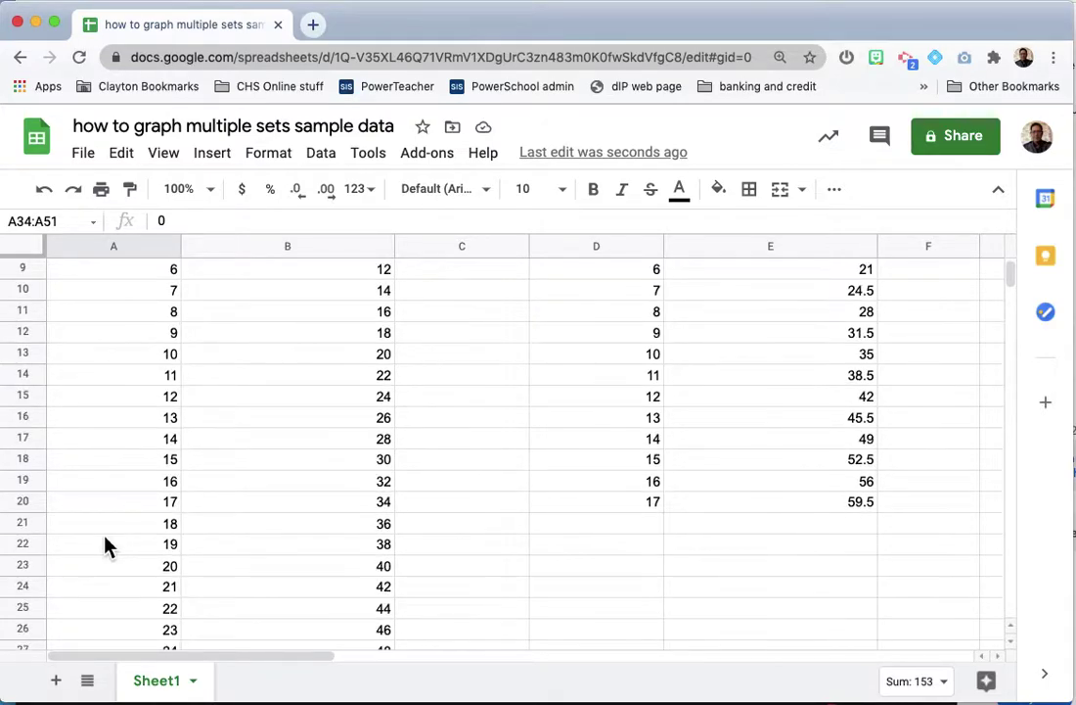
{"action": "scroll", "coordinate": [108, 546], "scroll_direction": "up", "scroll_amount": 5}
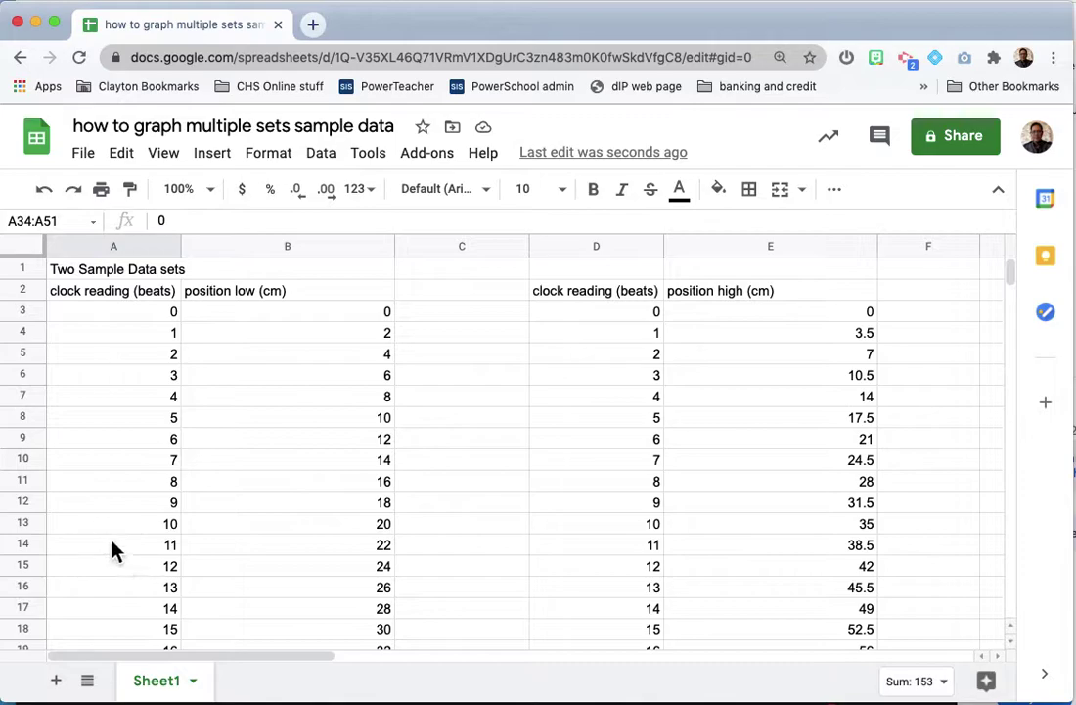
{"action": "scroll", "coordinate": [113, 548], "scroll_direction": "down", "scroll_amount": 10}
{"action": "scroll", "coordinate": [118, 576], "scroll_direction": "up", "scroll_amount": 10}
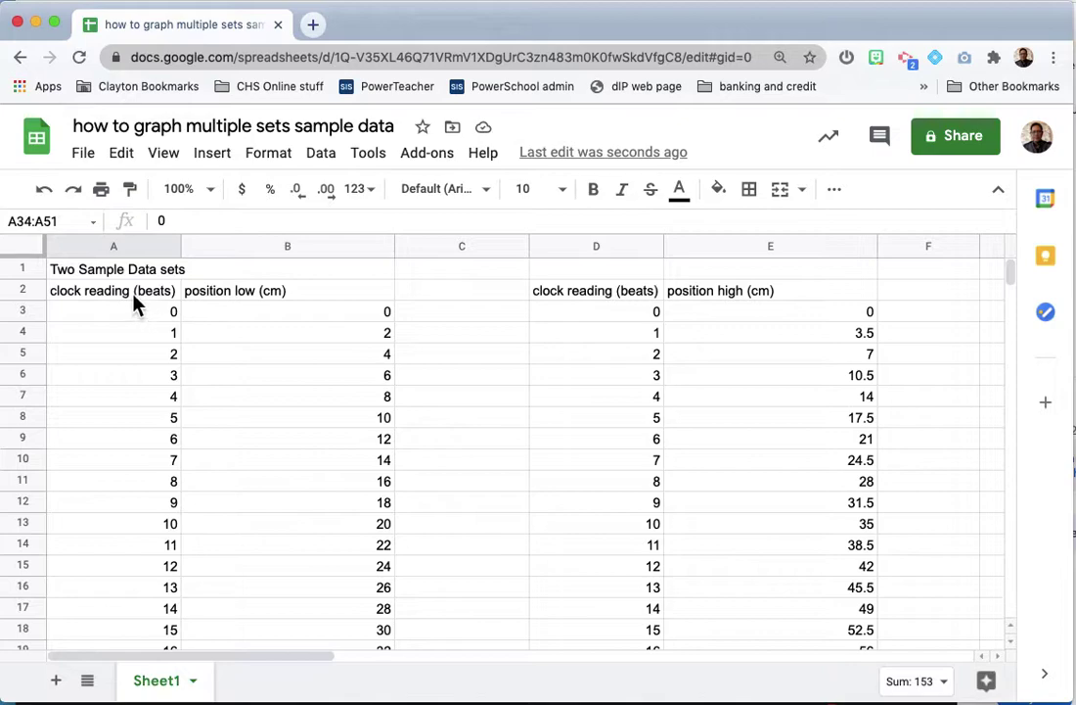
- Select and copy the high-position values in E3:E20
{"action": "left_click_drag", "start_coordinate": [135, 298], "coordinate": [326, 627]}
{"action": "scroll", "coordinate": [288, 512], "scroll_direction": "down", "scroll_amount": 4}
{"action": "scroll", "coordinate": [296, 551], "scroll_direction": "down", "scroll_amount": 2}
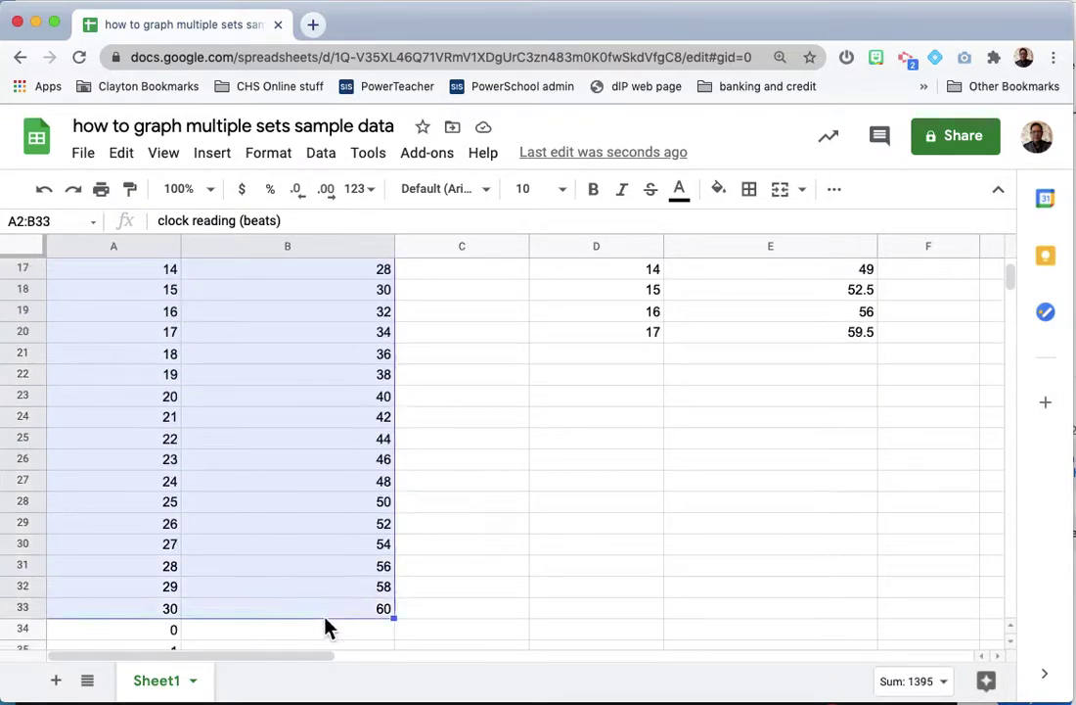
{"action": "scroll", "coordinate": [352, 550], "scroll_direction": "up", "scroll_amount": 5}
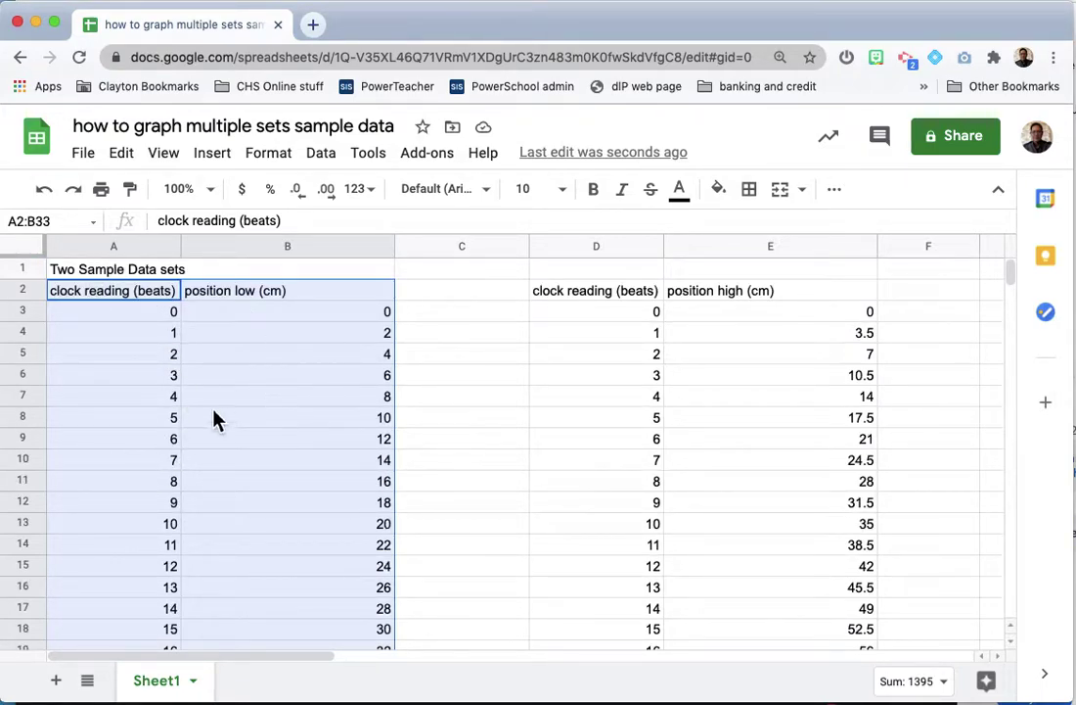
{"action": "left_click", "coordinate": [503, 425]}
{"action": "left_click", "coordinate": [817, 313]}
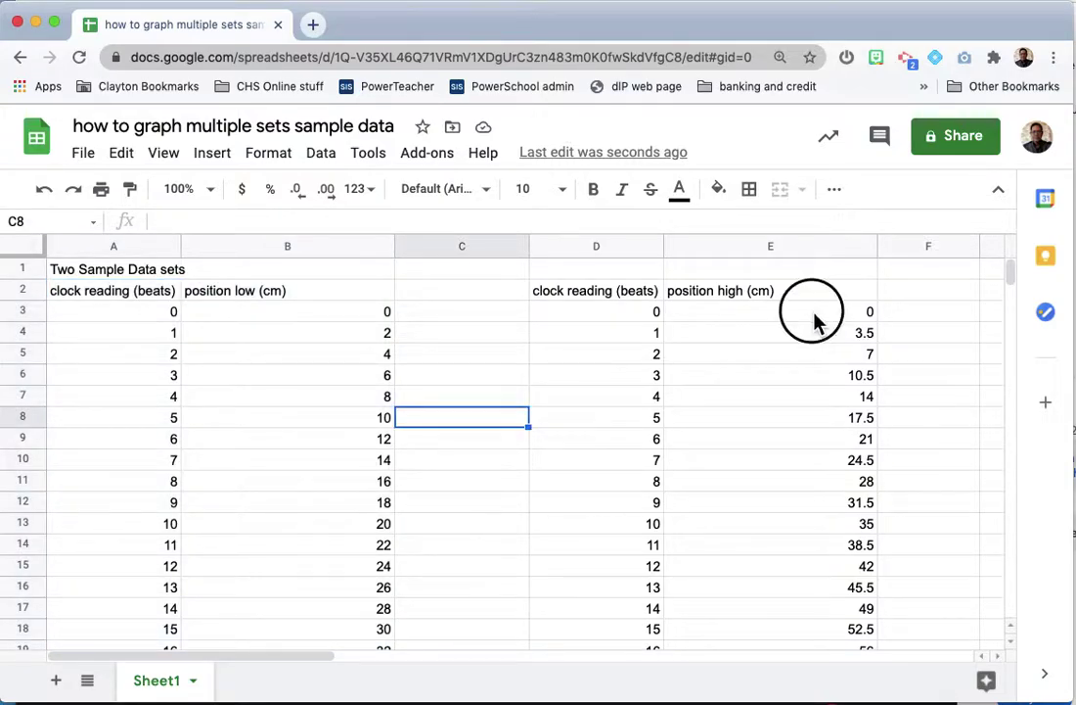
{"action": "scroll", "coordinate": [824, 434], "scroll_direction": "down", "scroll_amount": 3}
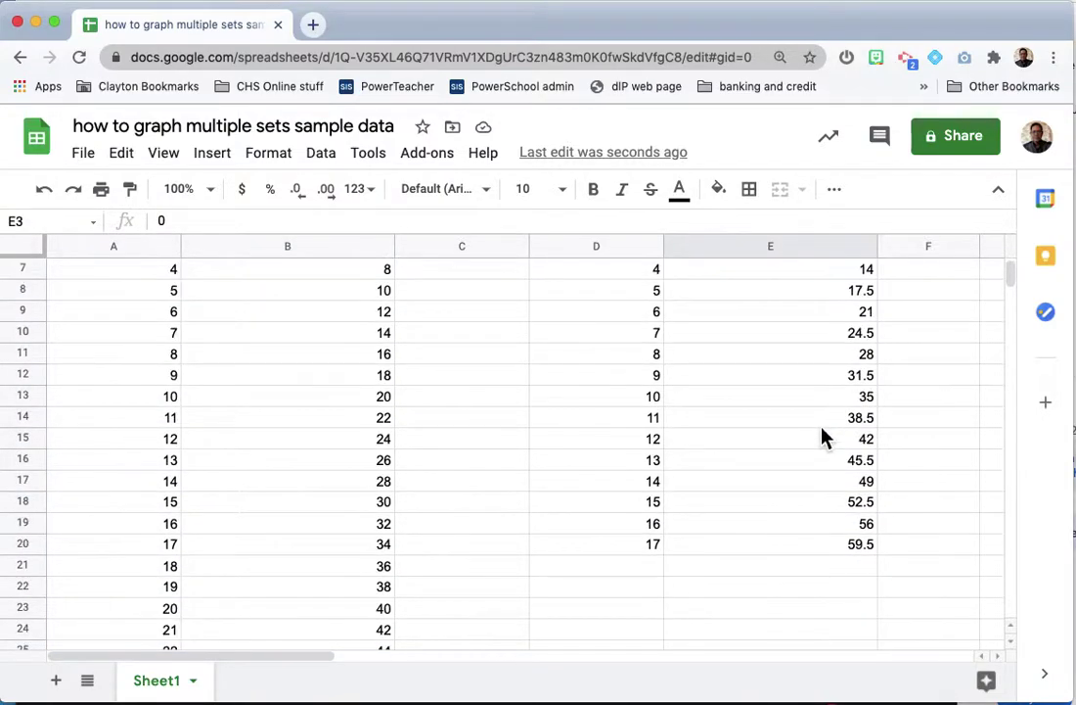
{"action": "left_click", "coordinate": [827, 550], "text": "shift"}
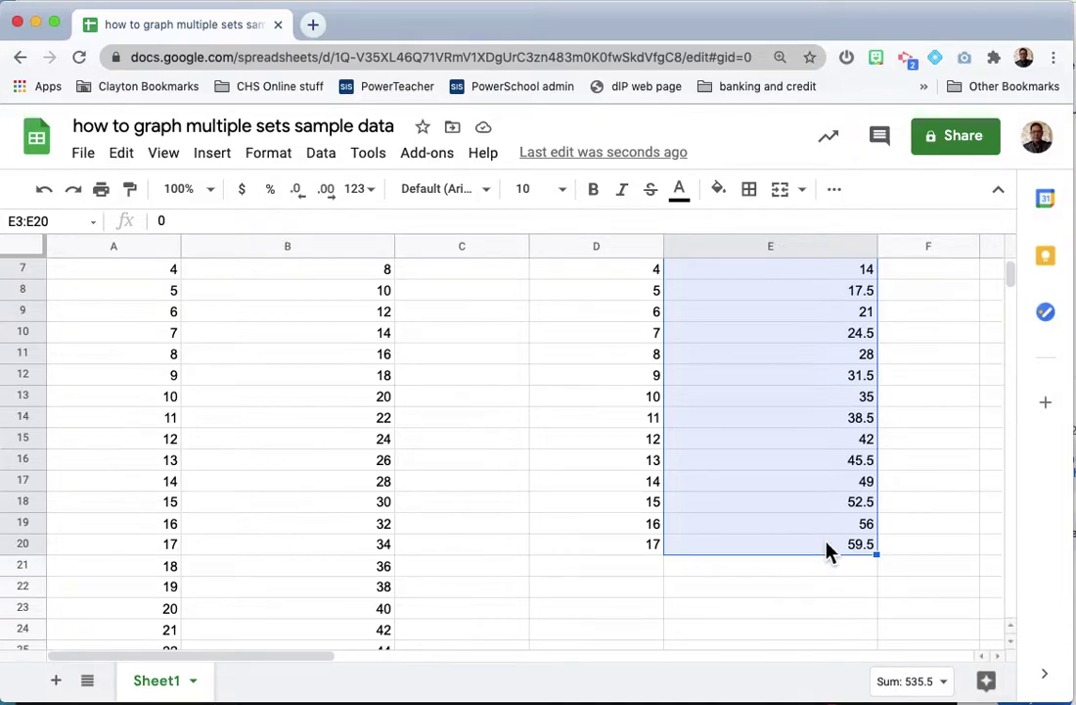
{"action": "key", "text": "super+c"}
- Paste the high-position values 0–59.5 into C34:C51 beneath the low-position data
{"action": "scroll", "coordinate": [500, 490], "scroll_direction": "up", "scroll_amount": 3}
{"action": "scroll", "coordinate": [499, 490], "scroll_direction": "down", "scroll_amount": 7}
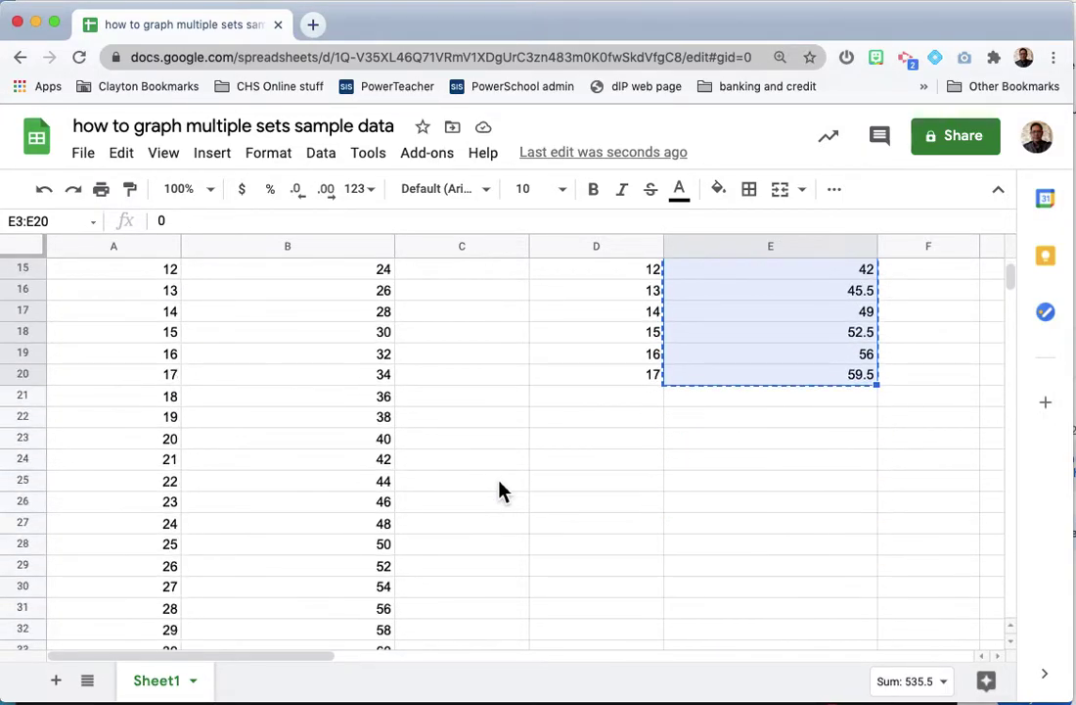
{"action": "scroll", "coordinate": [500, 490], "scroll_direction": "down", "scroll_amount": 2}
{"action": "scroll", "coordinate": [481, 441], "scroll_direction": "up", "scroll_amount": 7}
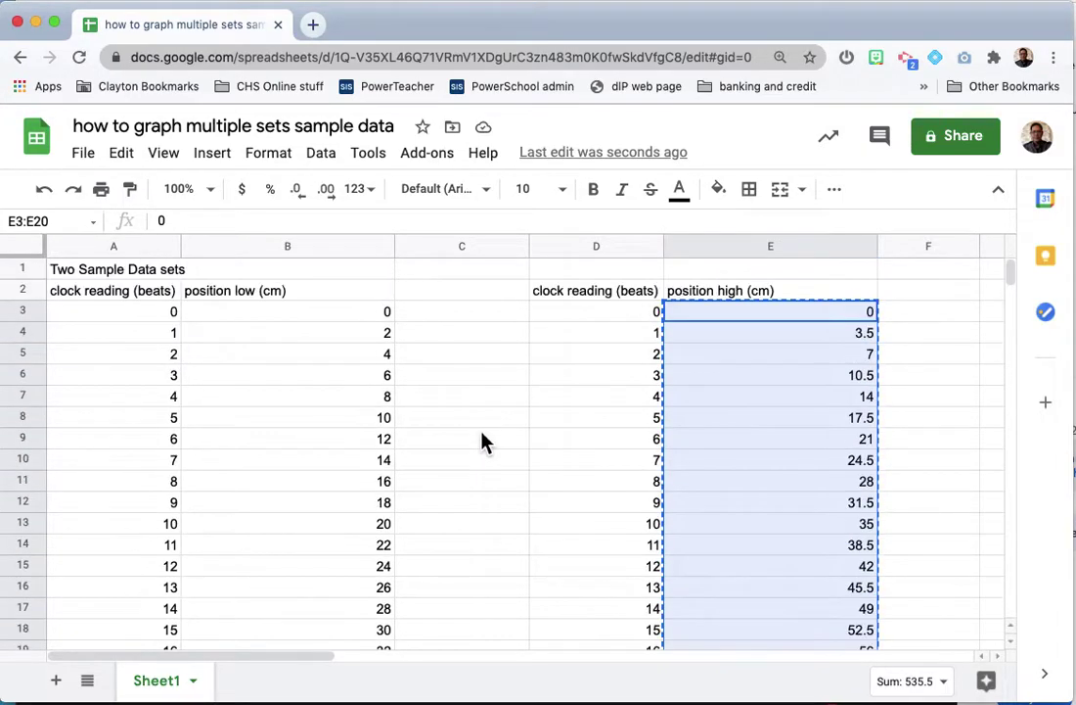
{"action": "scroll", "coordinate": [481, 440], "scroll_direction": "down", "scroll_amount": 8}
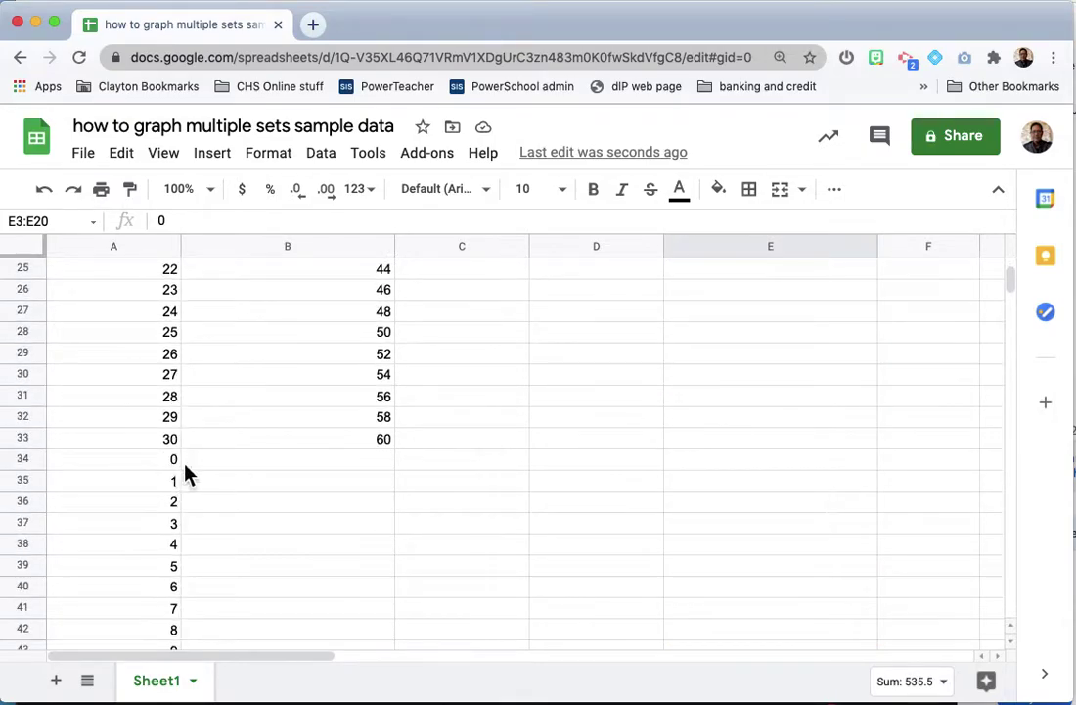
{"action": "left_click", "coordinate": [450, 474]}
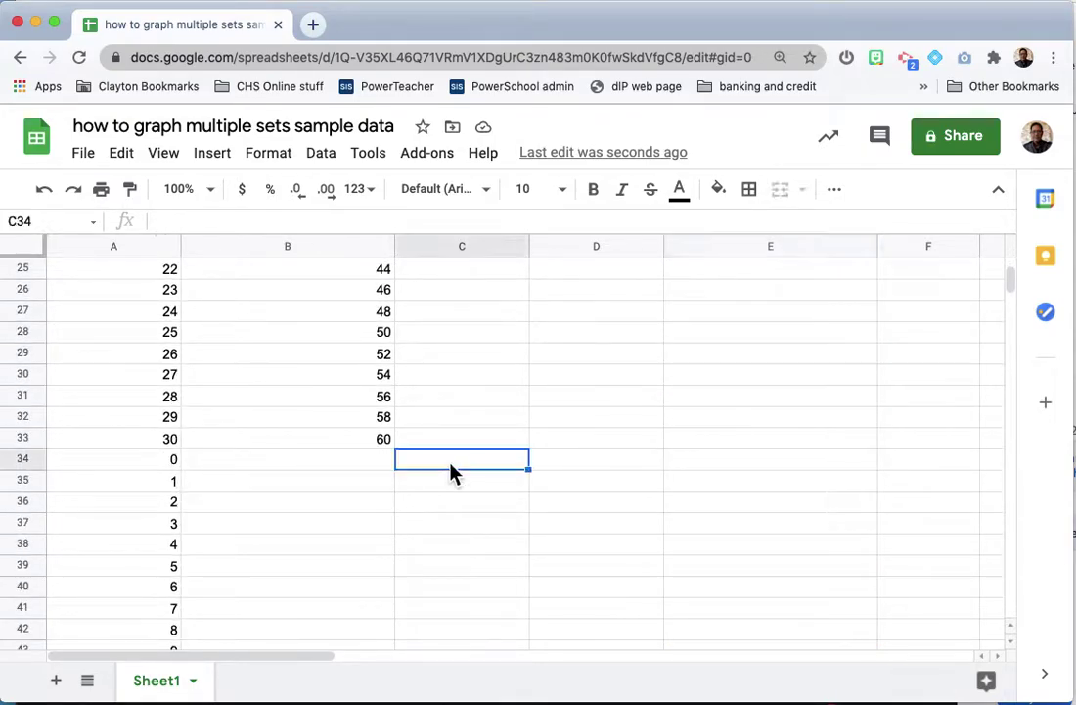
{"action": "key", "text": "super+v"}
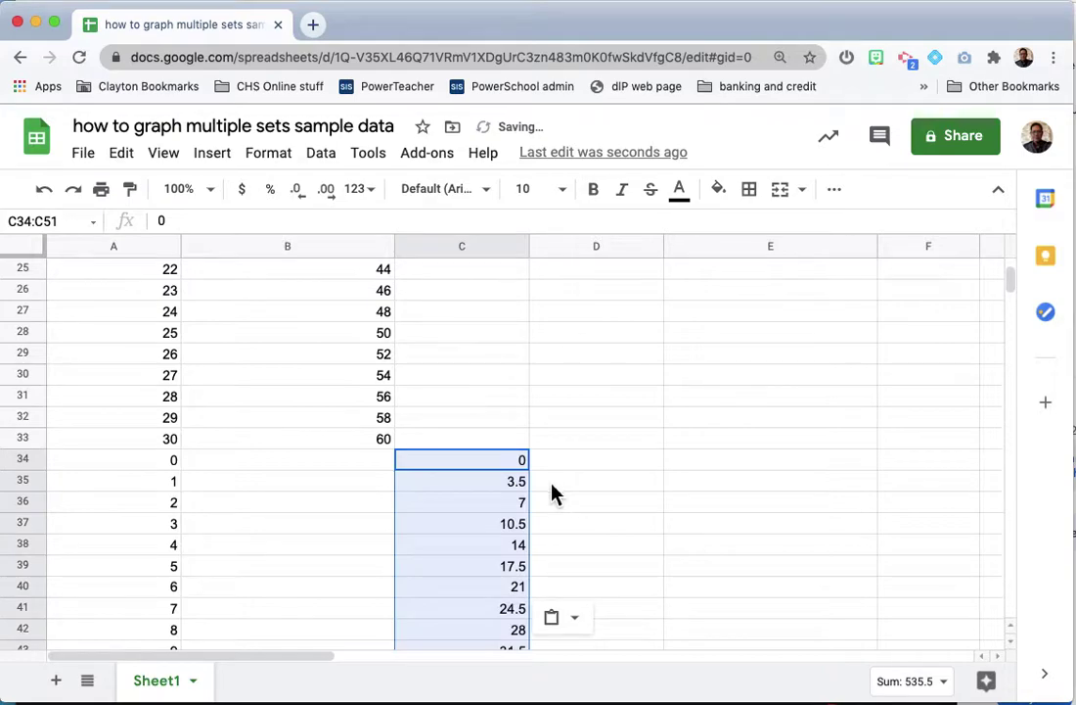
{"action": "scroll", "coordinate": [439, 494], "scroll_direction": "up", "scroll_amount": 6}
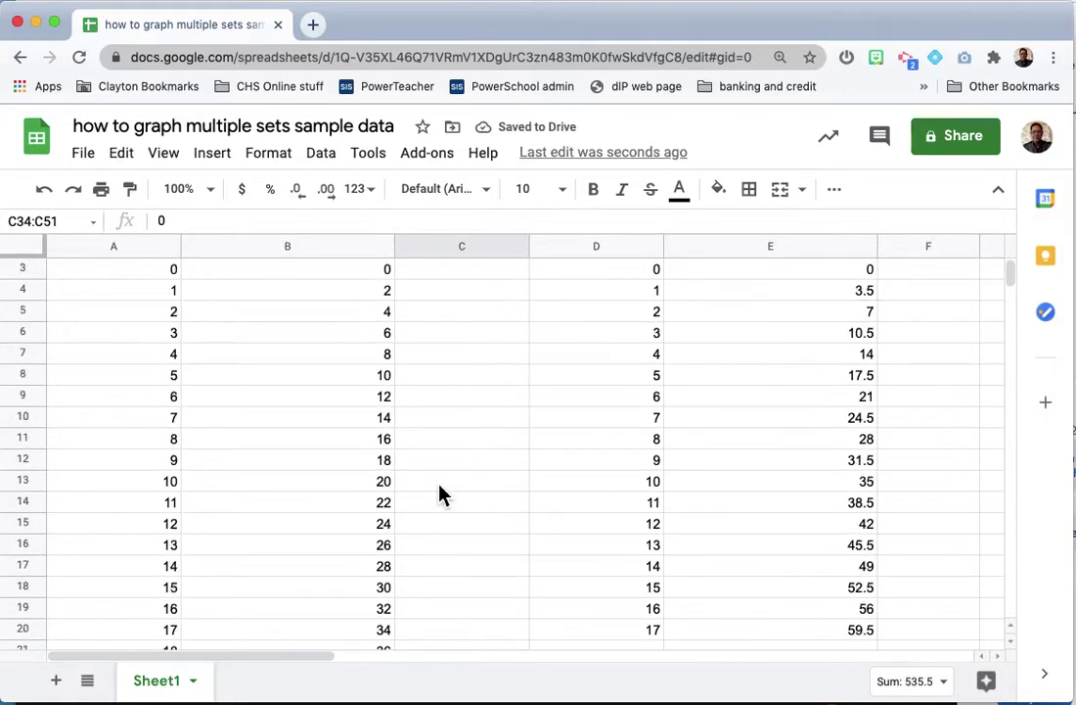
{"action": "left_click", "coordinate": [208, 195]}
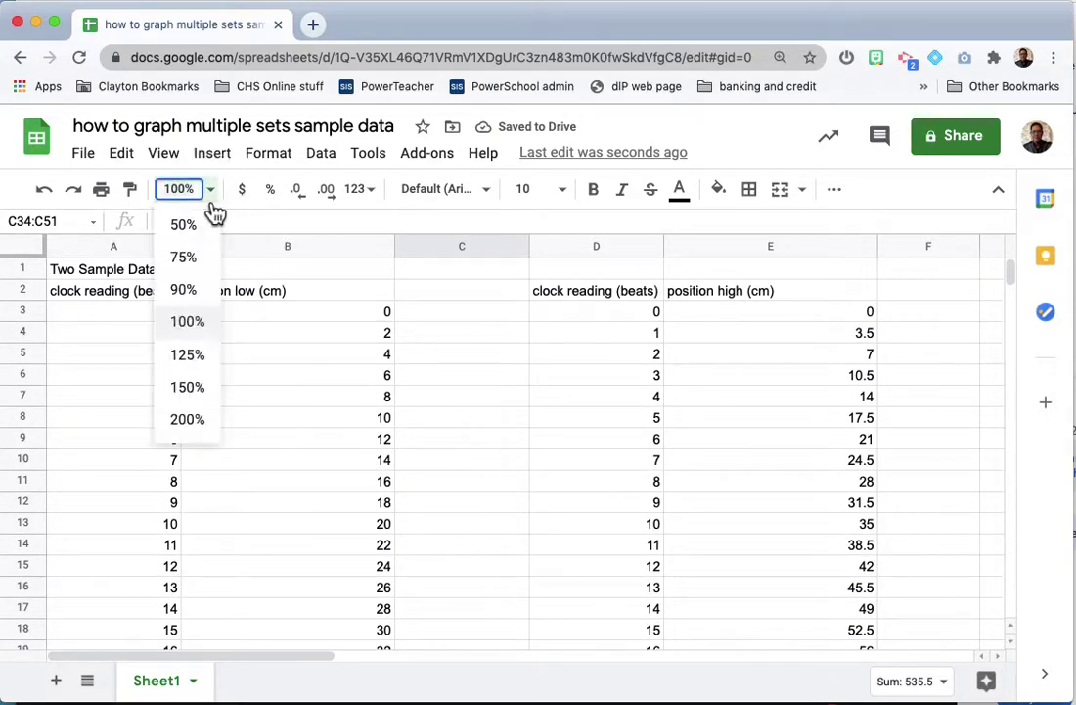
- Zoom the sheet to 50% so the original and pasted blocks fit on screen
{"action": "left_click", "coordinate": [204, 227]}
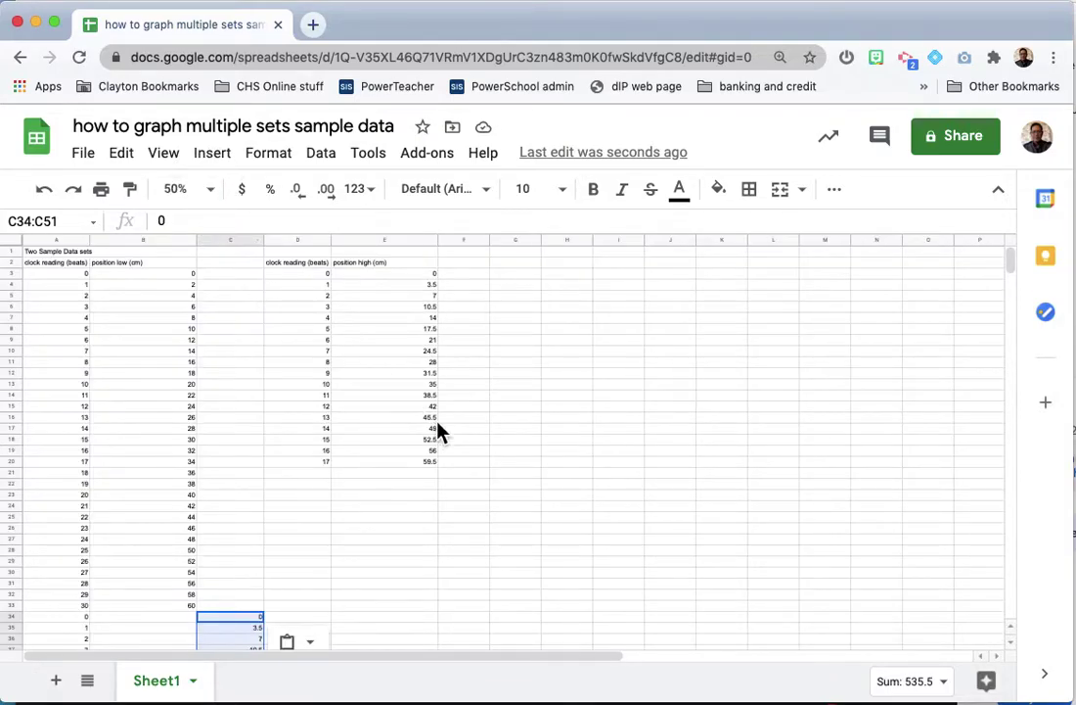
{"action": "scroll", "coordinate": [438, 431], "scroll_direction": "down", "scroll_amount": 3}
{"action": "scroll", "coordinate": [438, 432], "scroll_direction": "down", "scroll_amount": 1}
{"action": "left_click", "coordinate": [436, 423]}
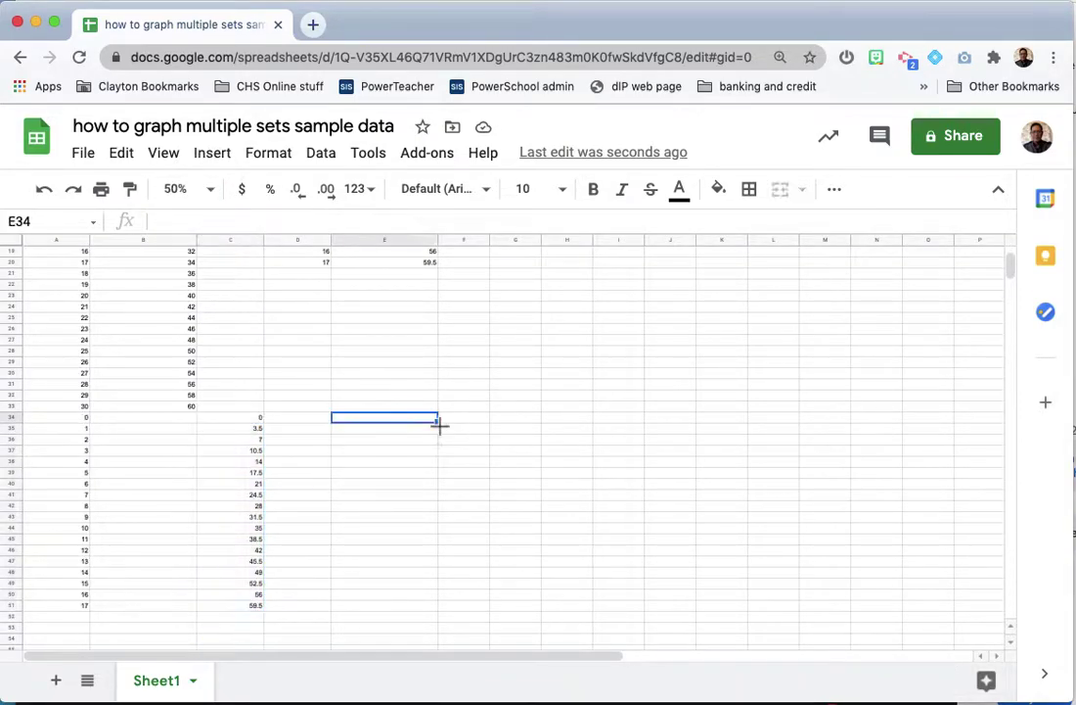
{"action": "scroll", "coordinate": [438, 432], "scroll_direction": "up", "scroll_amount": 3}
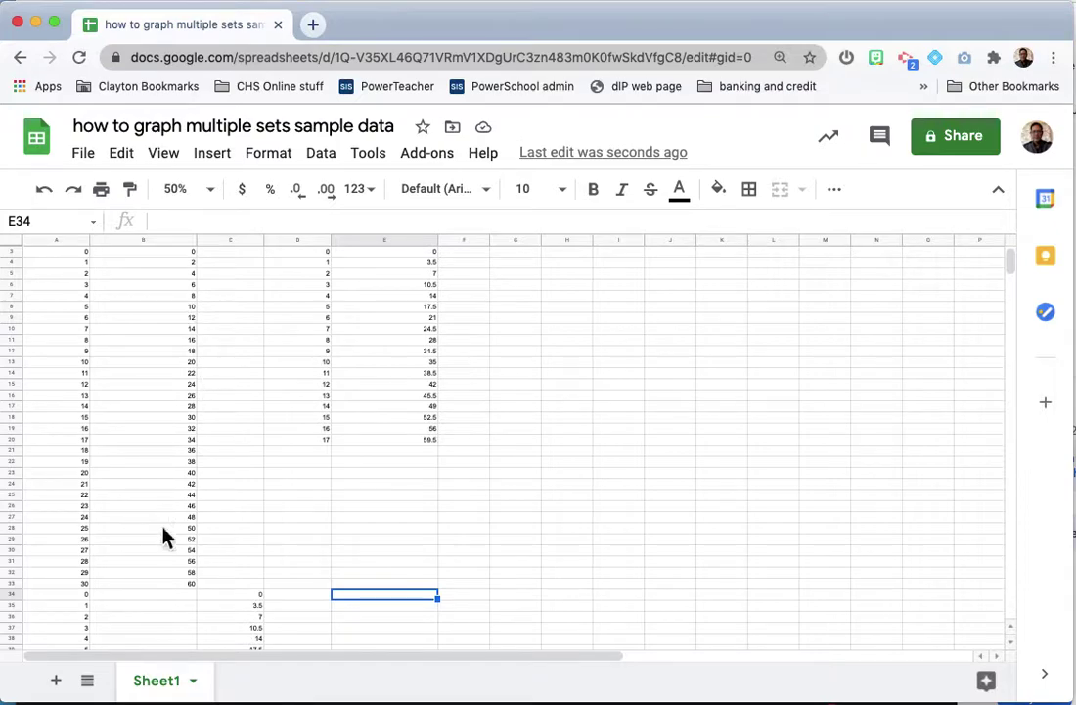
{"action": "scroll", "coordinate": [176, 529], "scroll_direction": "down", "scroll_amount": 3}
{"action": "scroll", "coordinate": [181, 511], "scroll_direction": "down", "scroll_amount": 3}
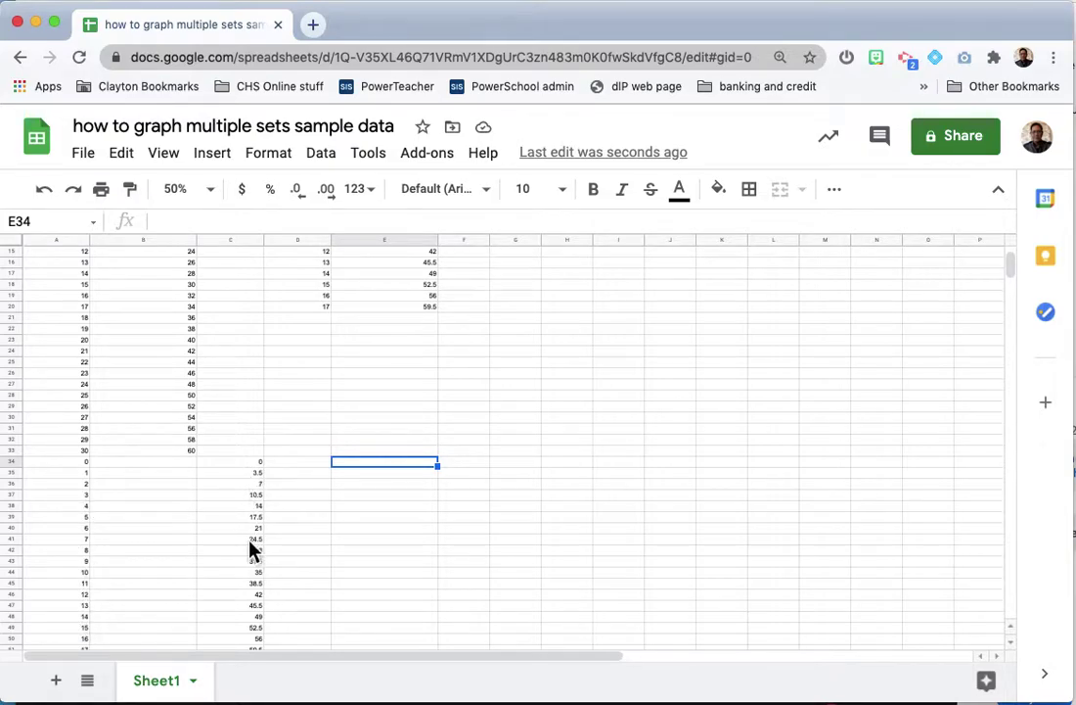
- Copy the 'position high (cm)' heading from E2 into C2
{"action": "scroll", "coordinate": [313, 520], "scroll_direction": "up", "scroll_amount": 6}
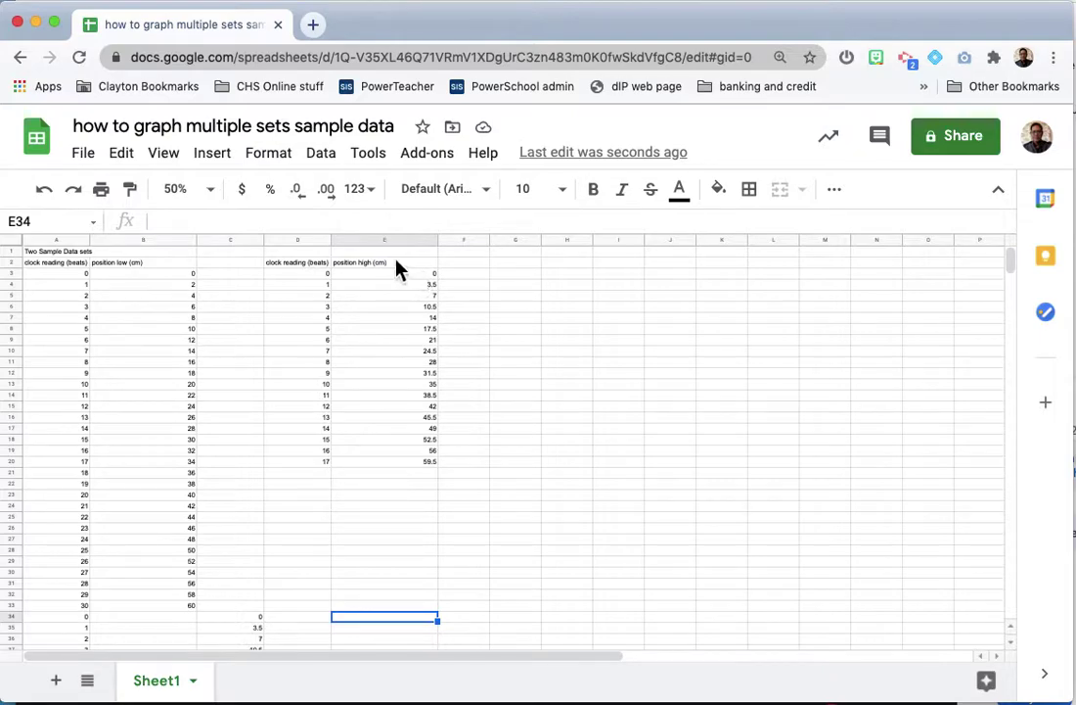
{"action": "left_click", "coordinate": [398, 262]}
{"action": "key", "text": "ctrl+c"}
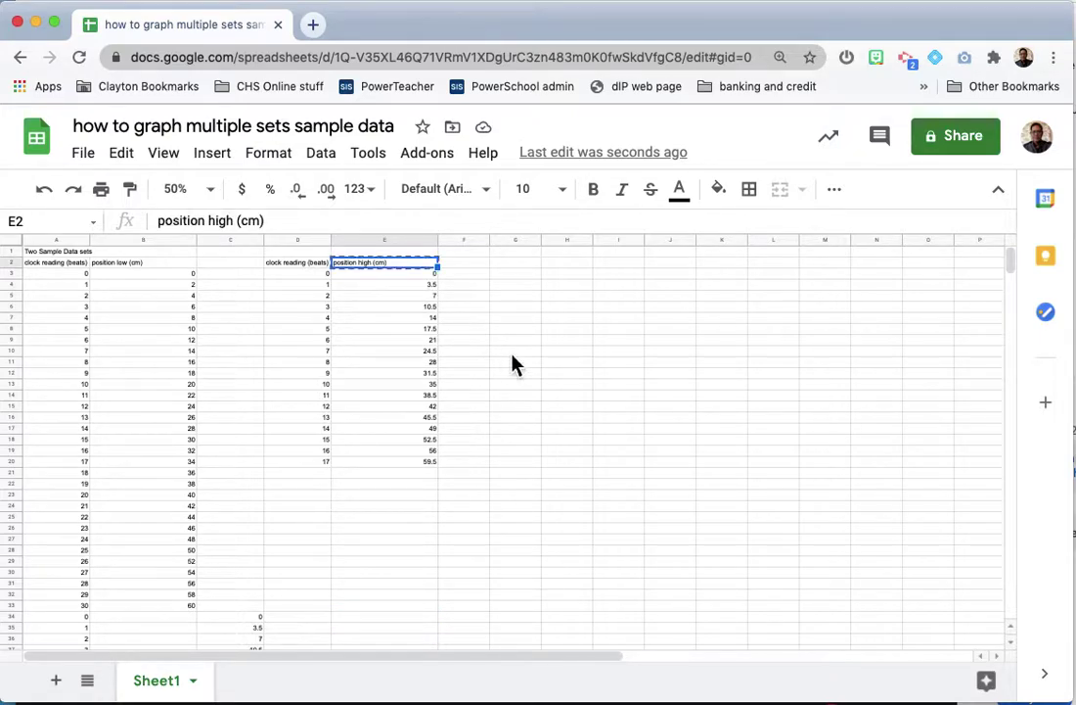
{"action": "left_click", "coordinate": [245, 262]}
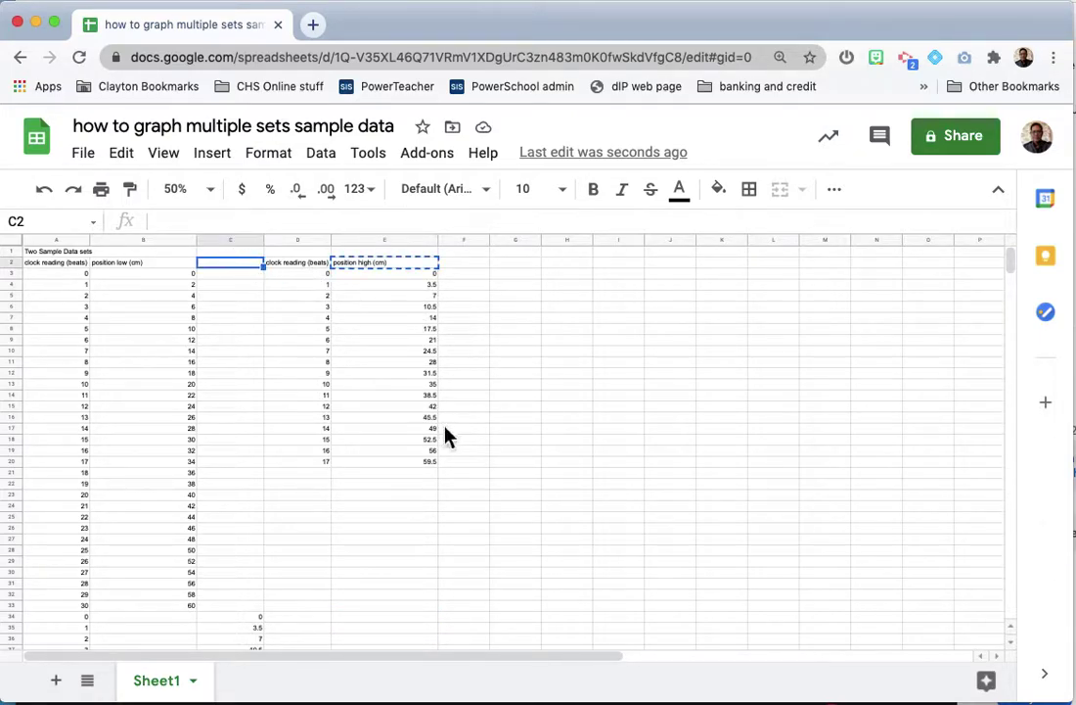
{"action": "key", "text": "ctrl+v"}
{"action": "left_click", "coordinate": [516, 521]}
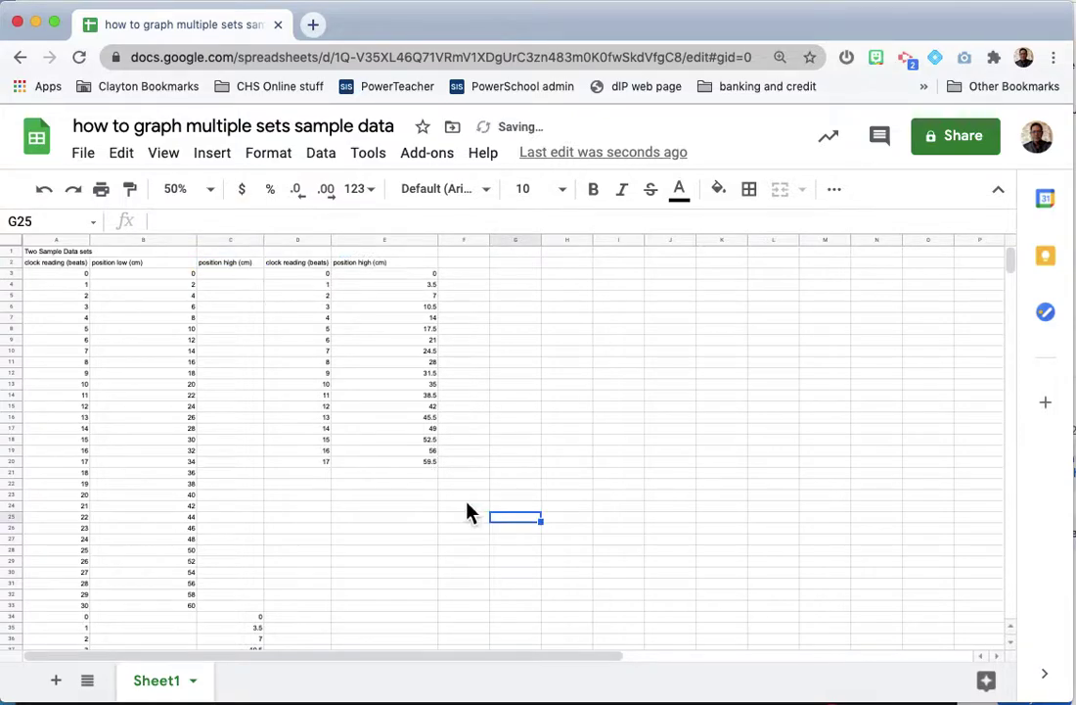
- Set the sheet zoom back to 100%
{"action": "left_click", "coordinate": [209, 190]}
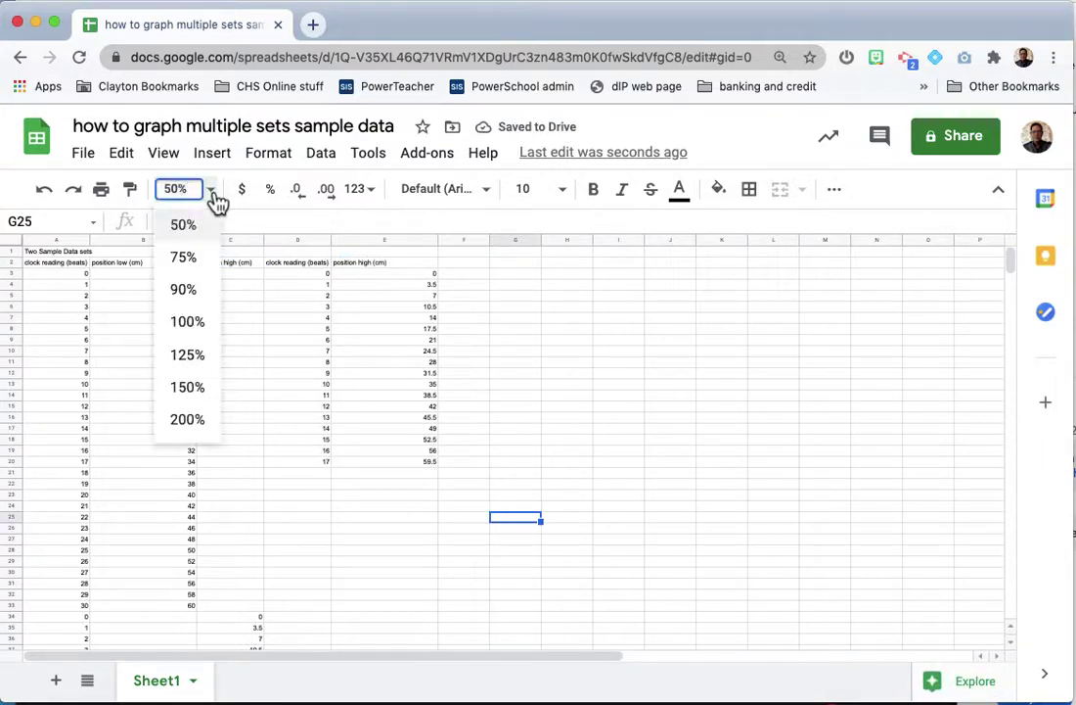
{"action": "left_click", "coordinate": [210, 327]}
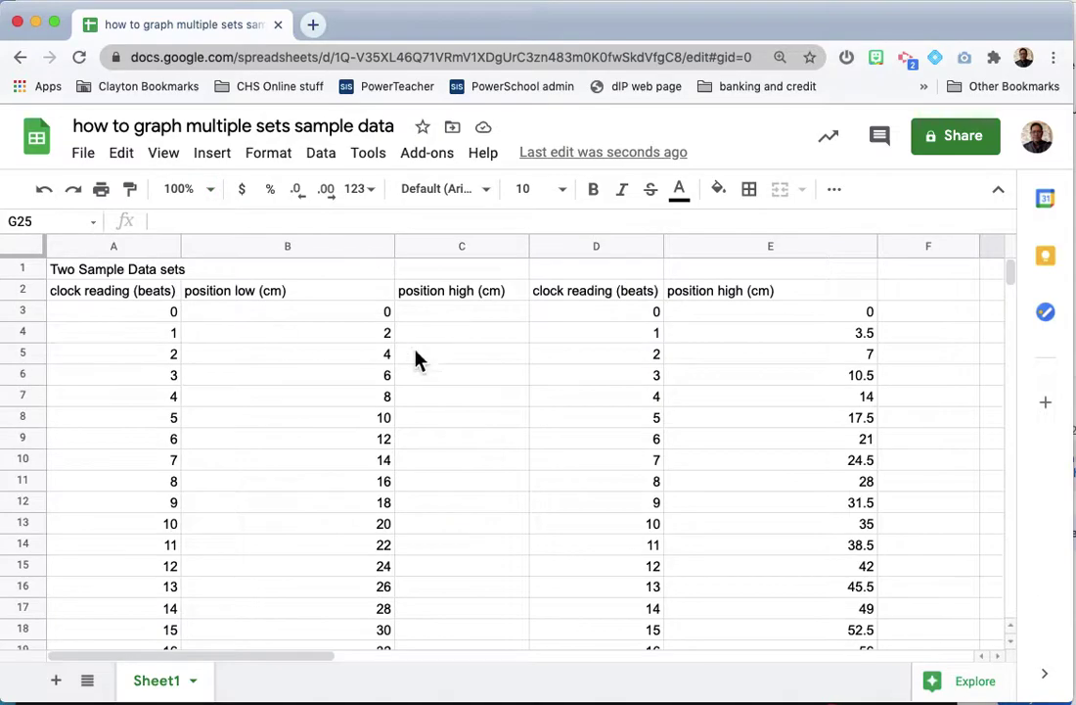
{"action": "scroll", "coordinate": [415, 358], "scroll_direction": "down", "scroll_amount": 1}
{"action": "scroll", "coordinate": [416, 360], "scroll_direction": "down", "scroll_amount": 6}
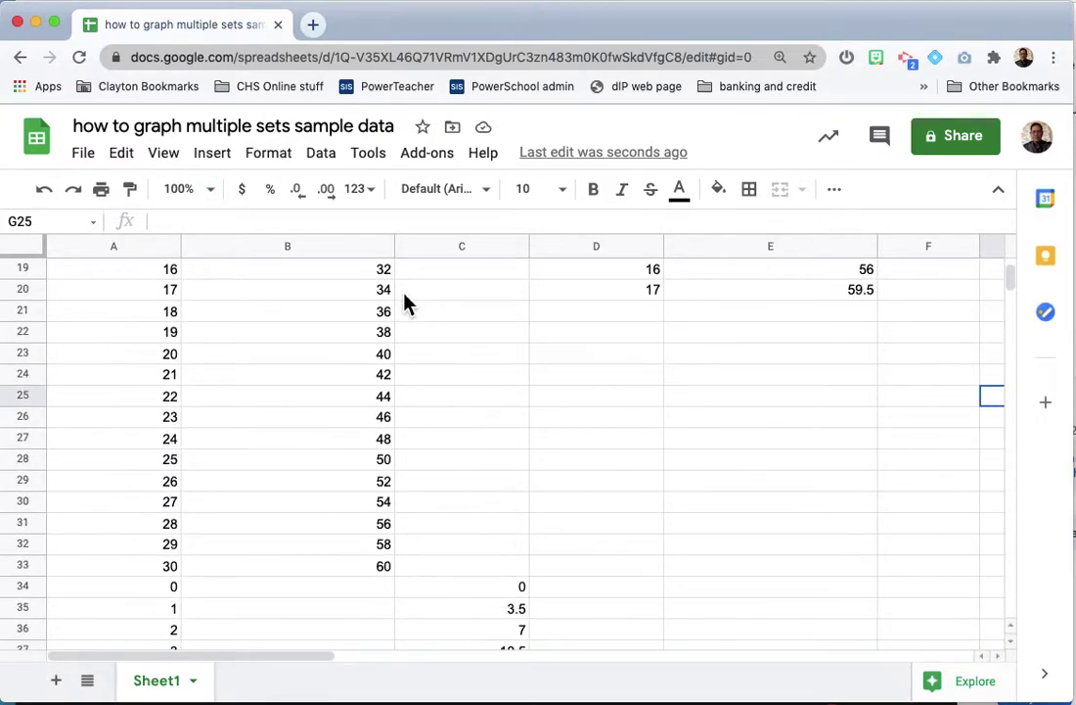
{"action": "scroll", "coordinate": [408, 309], "scroll_direction": "up", "scroll_amount": 6}
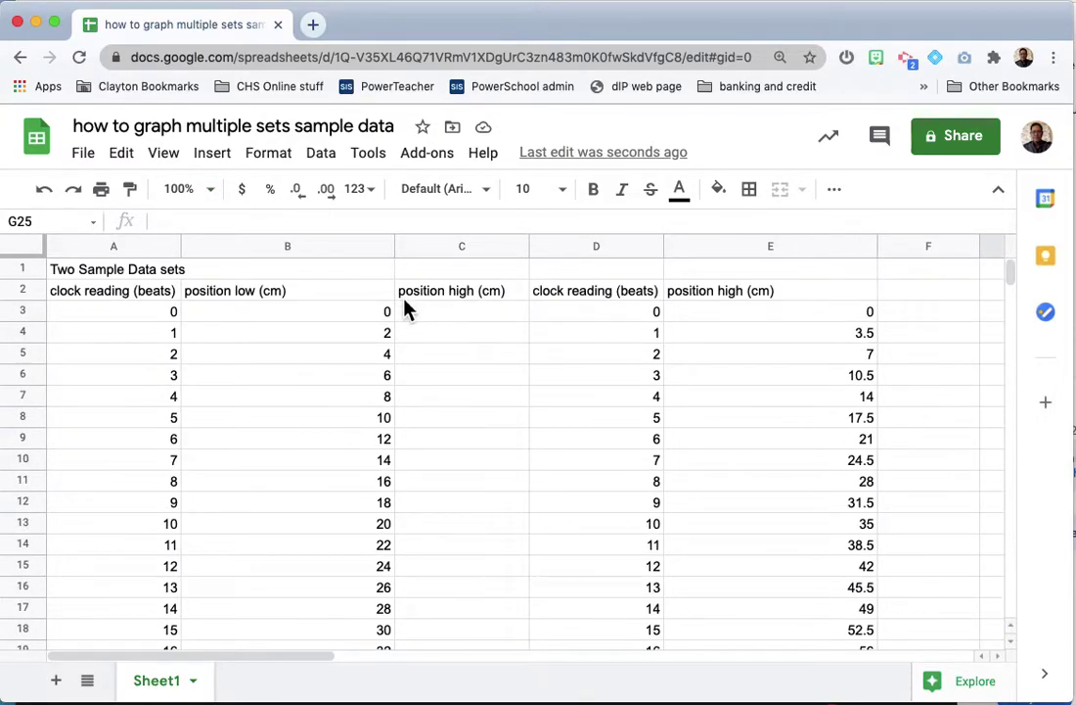
{"action": "scroll", "coordinate": [408, 309], "scroll_direction": "down", "scroll_amount": 15}
{"action": "scroll", "coordinate": [408, 309], "scroll_direction": "up", "scroll_amount": 14}
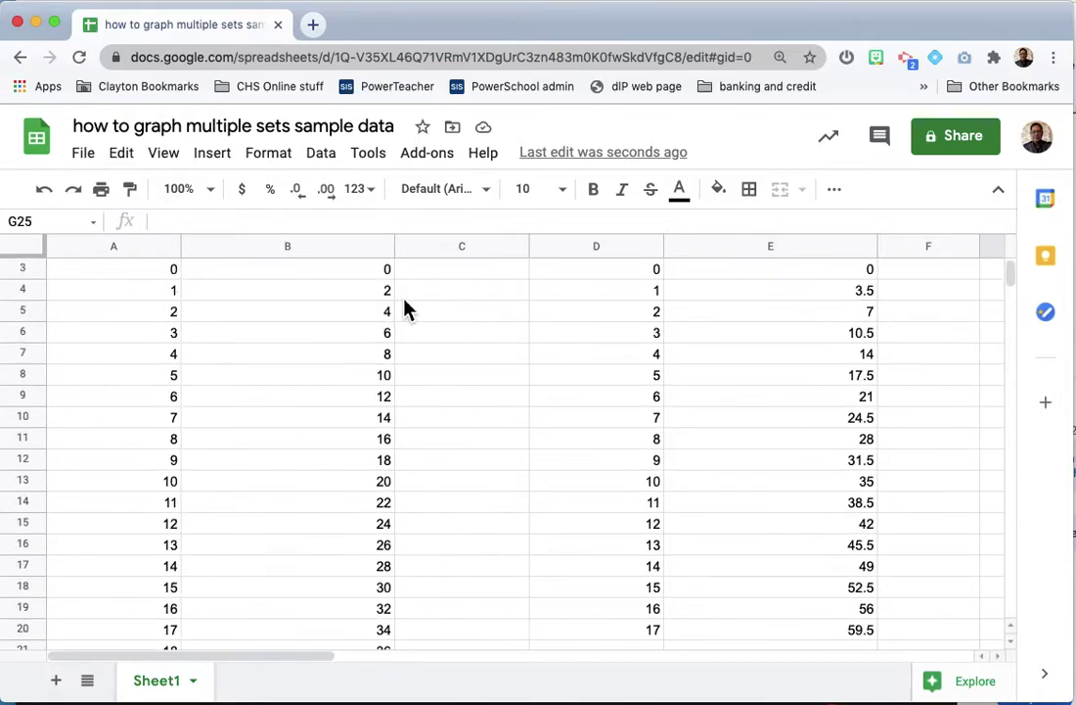
{"action": "scroll", "coordinate": [408, 310], "scroll_direction": "up", "scroll_amount": 1}
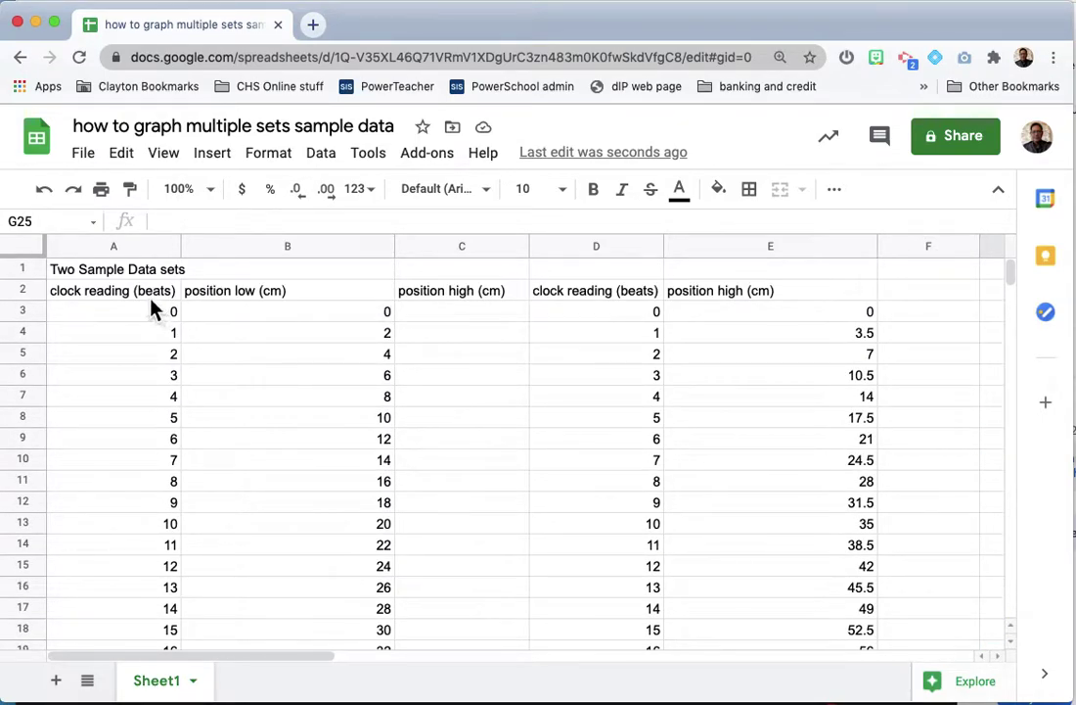
- Select the clock reading and both position columns, A2:C51
{"action": "left_click_drag", "start_coordinate": [110, 293], "coordinate": [483, 407]}
{"action": "scroll", "coordinate": [338, 439], "scroll_direction": "down", "scroll_amount": 3}
{"action": "scroll", "coordinate": [421, 427], "scroll_direction": "down", "scroll_amount": 2}
{"action": "scroll", "coordinate": [420, 427], "scroll_direction": "down", "scroll_amount": 3}
{"action": "scroll", "coordinate": [421, 427], "scroll_direction": "right", "scroll_amount": 4}
{"action": "scroll", "coordinate": [421, 428], "scroll_direction": "left", "scroll_amount": 4}
{"action": "scroll", "coordinate": [469, 565], "scroll_direction": "down", "scroll_amount": 3}
{"action": "scroll", "coordinate": [469, 567], "scroll_direction": "down", "scroll_amount": 5}
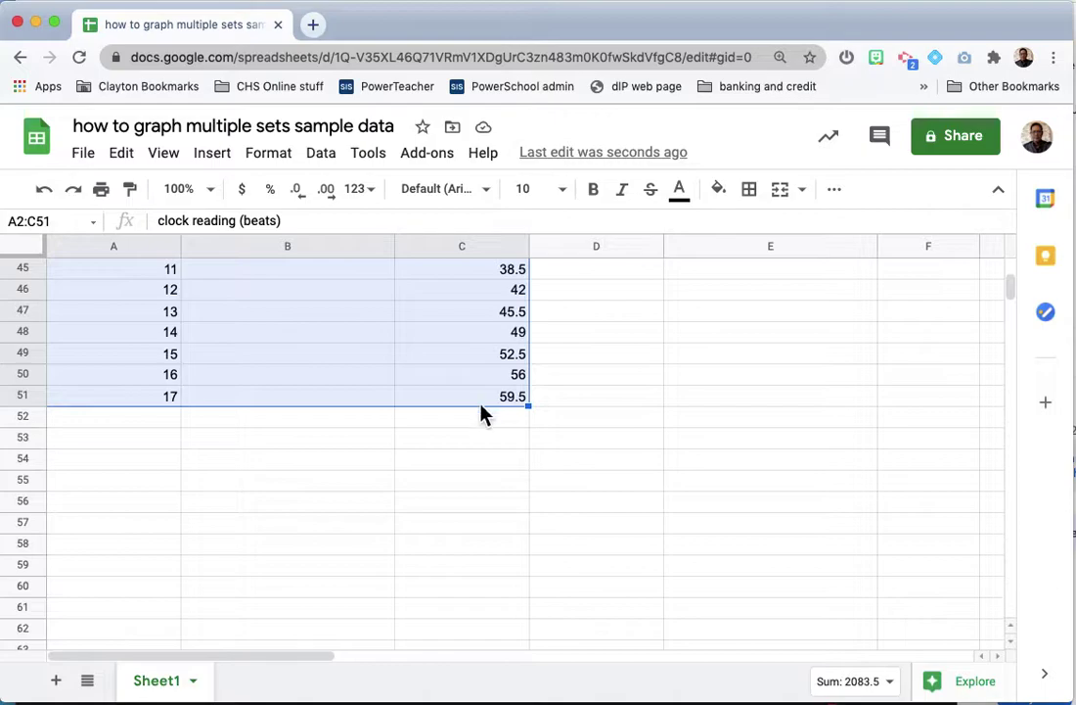
{"action": "scroll", "coordinate": [618, 426], "scroll_direction": "up", "scroll_amount": 8}
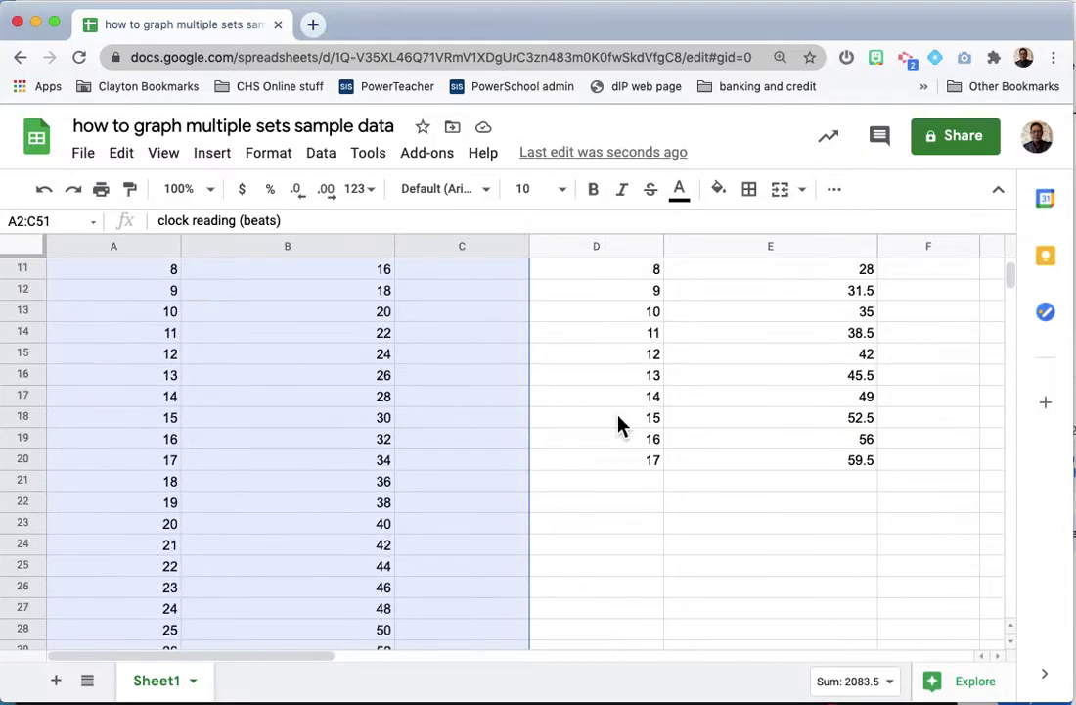
{"action": "scroll", "coordinate": [618, 423], "scroll_direction": "up", "scroll_amount": 5}
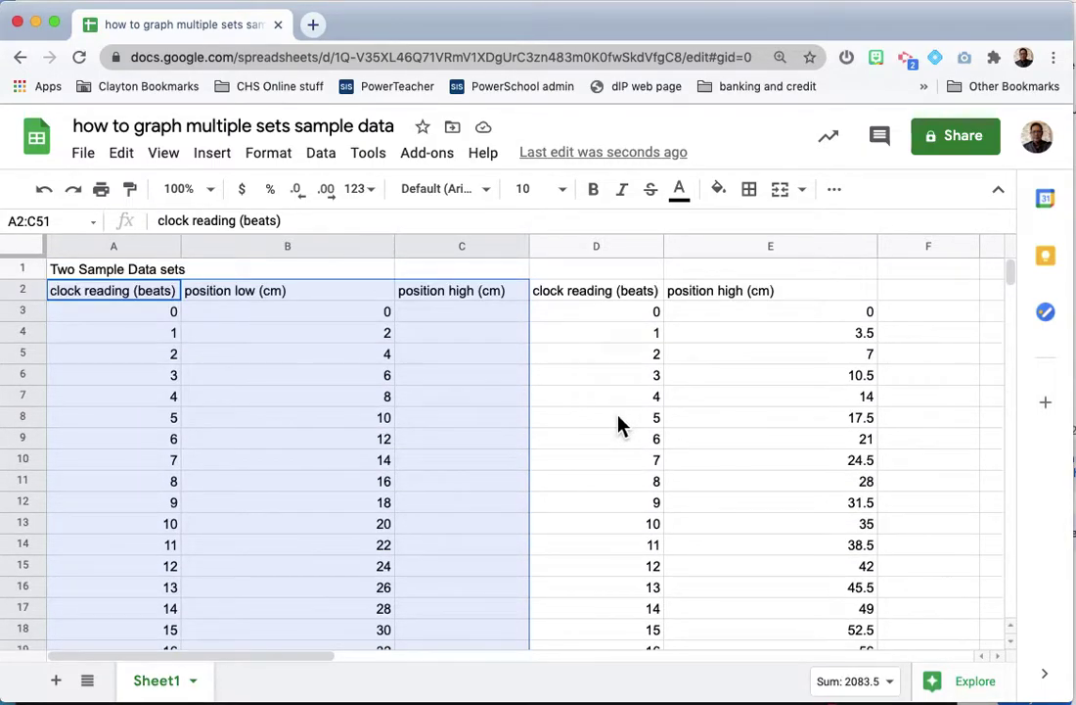
{"action": "scroll", "coordinate": [619, 424], "scroll_direction": "down", "scroll_amount": 5}
{"action": "scroll", "coordinate": [619, 423], "scroll_direction": "up", "scroll_amount": 5}
{"action": "left_click", "coordinate": [220, 157]}
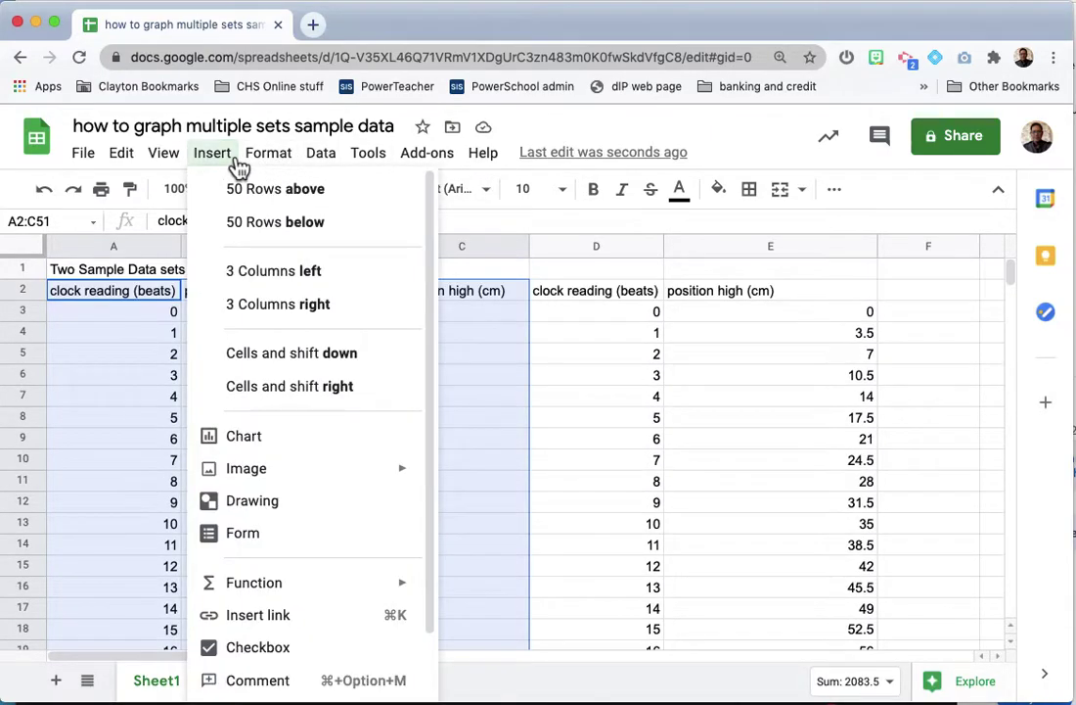
- Insert a chart from A2:C51 and show its Setup settings in the Chart editor
{"action": "left_click", "coordinate": [269, 455]}
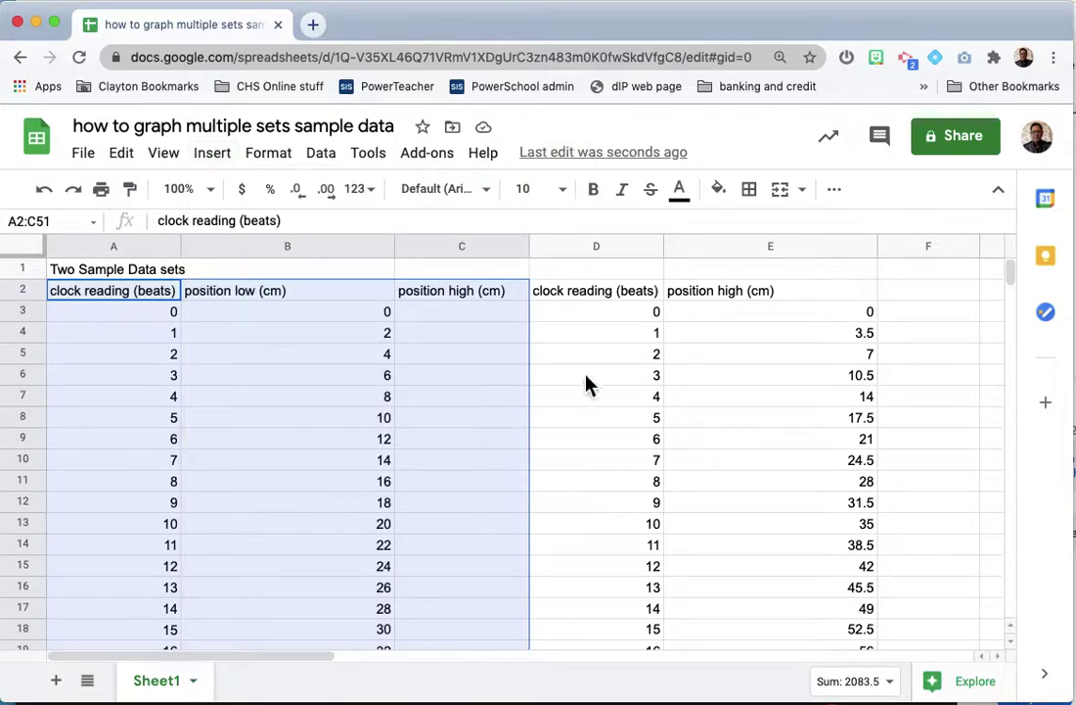
{"action": "scroll", "coordinate": [587, 385], "scroll_direction": "down", "scroll_amount": 6}
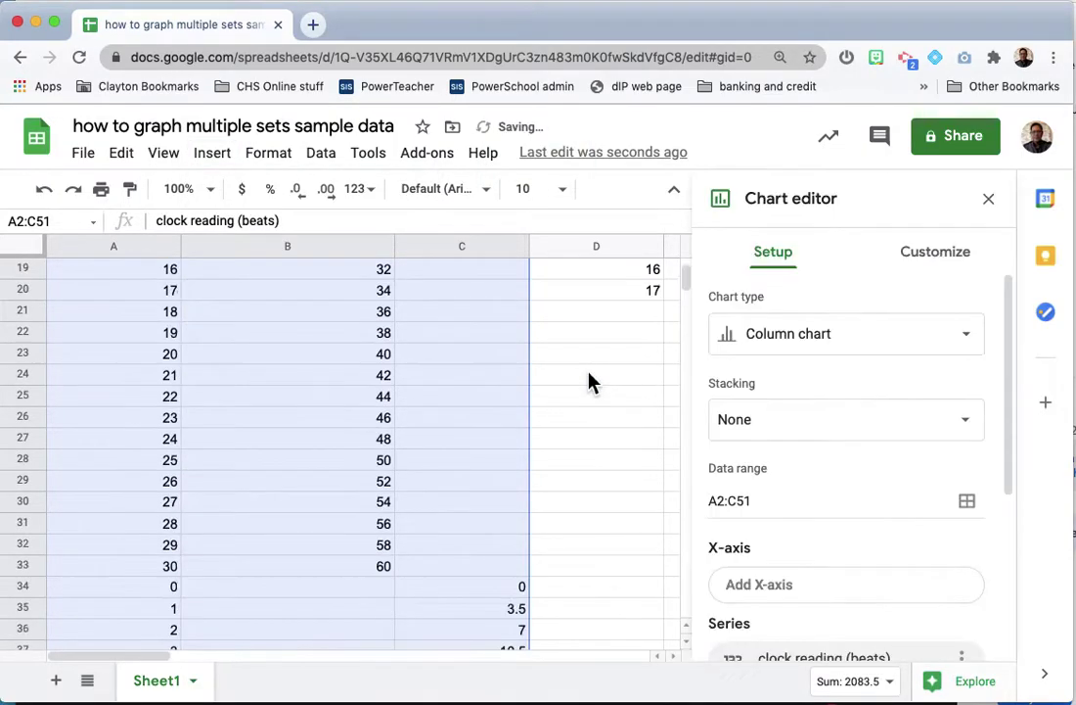
{"action": "scroll", "coordinate": [587, 382], "scroll_direction": "down", "scroll_amount": 6}
{"action": "scroll", "coordinate": [587, 382], "scroll_direction": "right", "scroll_amount": 2}
{"action": "scroll", "coordinate": [587, 382], "scroll_direction": "up", "scroll_amount": 10}
{"action": "scroll", "coordinate": [587, 382], "scroll_direction": "left", "scroll_amount": 2}
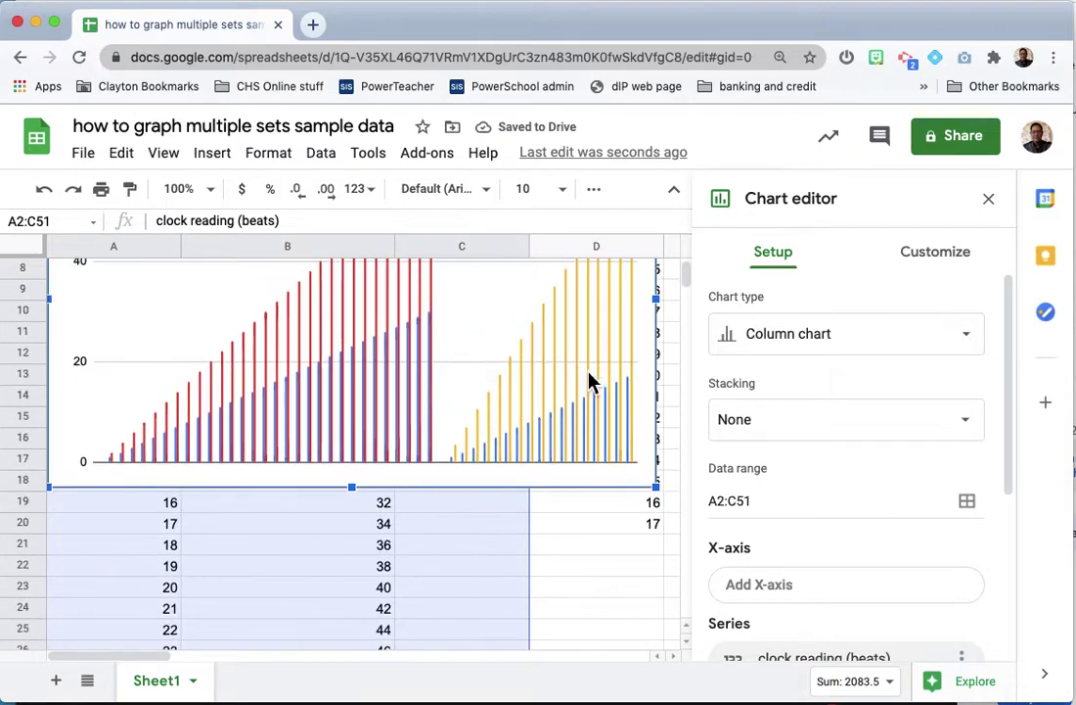
{"action": "scroll", "coordinate": [590, 379], "scroll_direction": "up", "scroll_amount": 3}
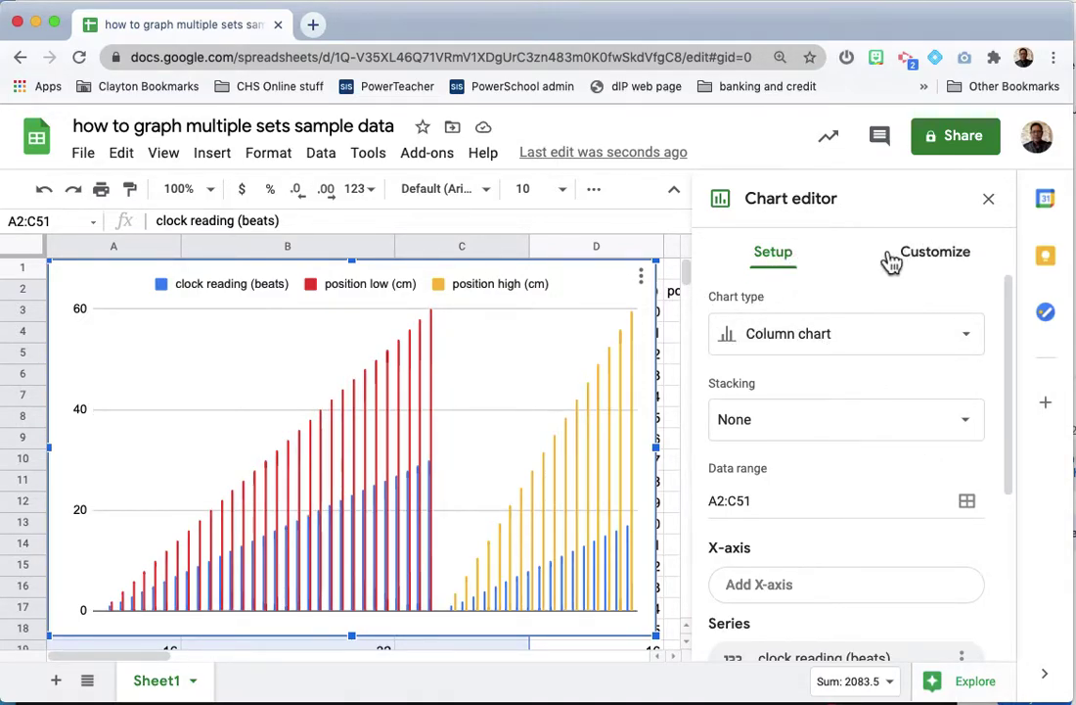
{"action": "left_click", "coordinate": [990, 200]}
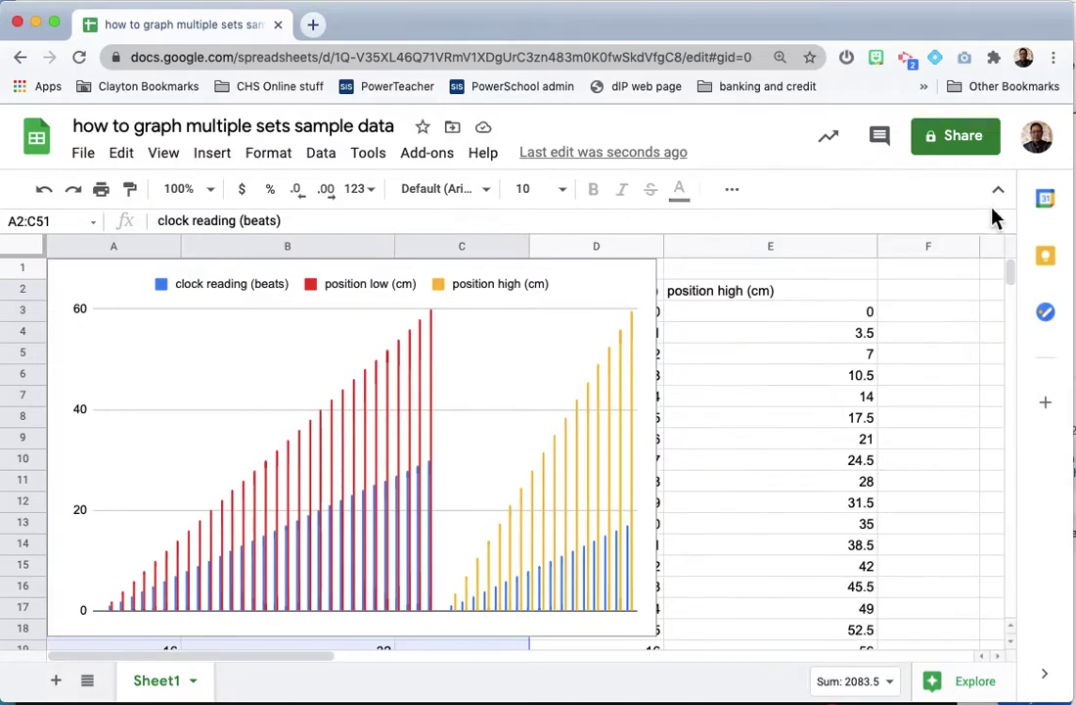
{"action": "double_click", "coordinate": [502, 382]}
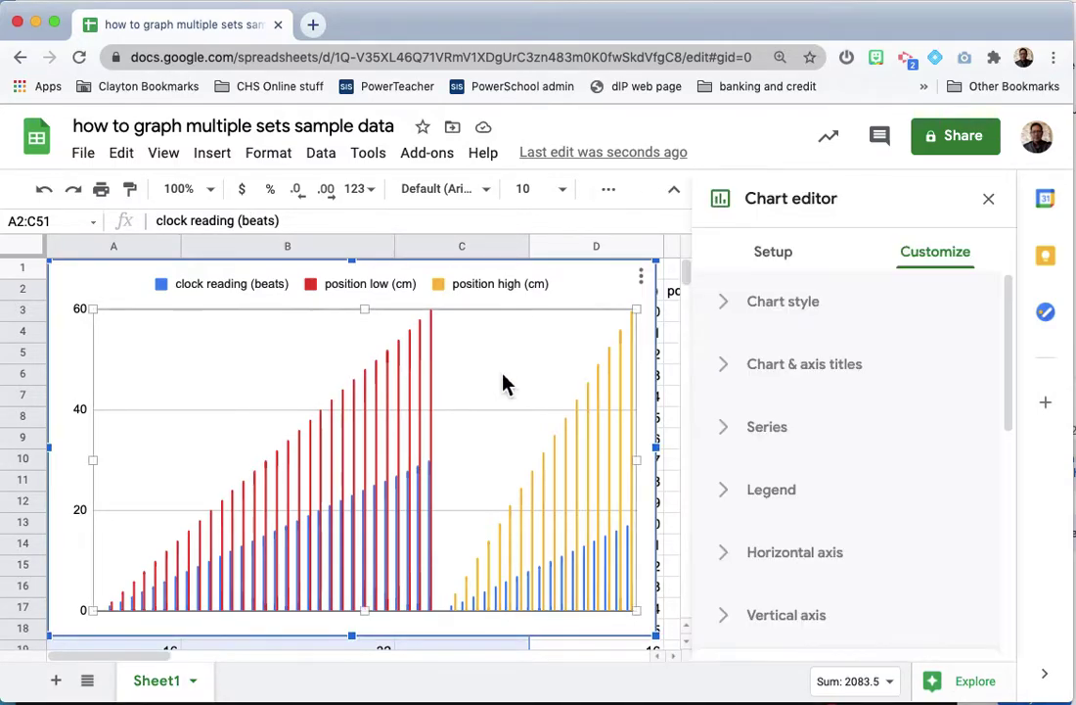
{"action": "left_click", "coordinate": [790, 270]}
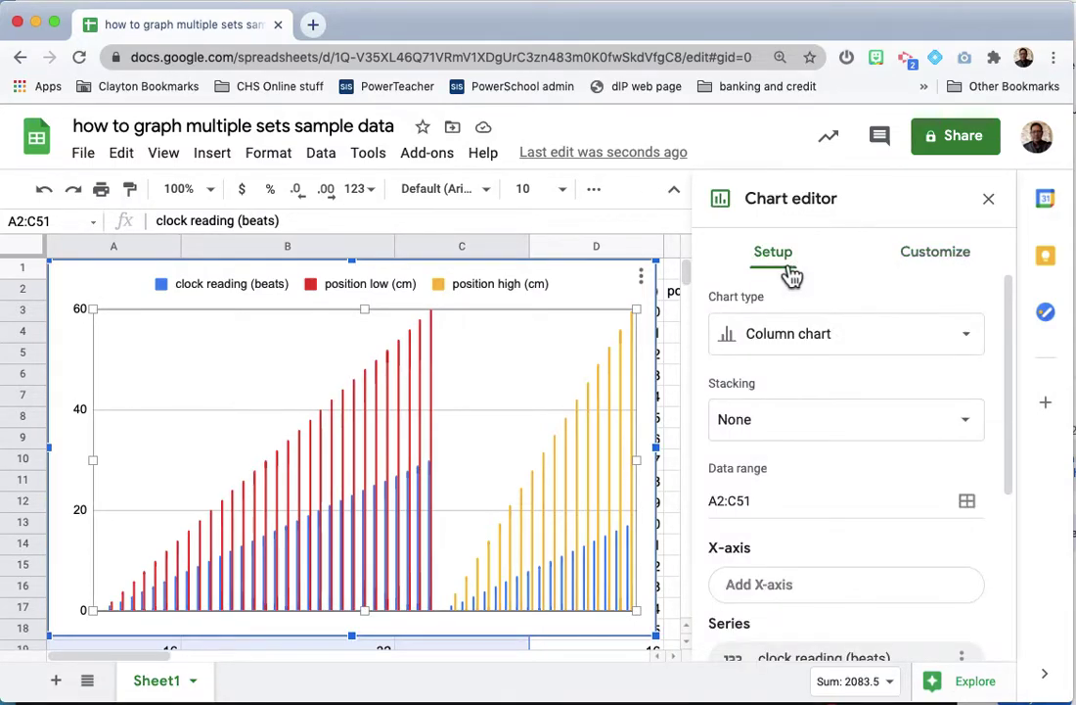
- Change the chart type to Scatter chart, plotting low and high positions against clock reading
{"action": "left_click", "coordinate": [798, 342]}
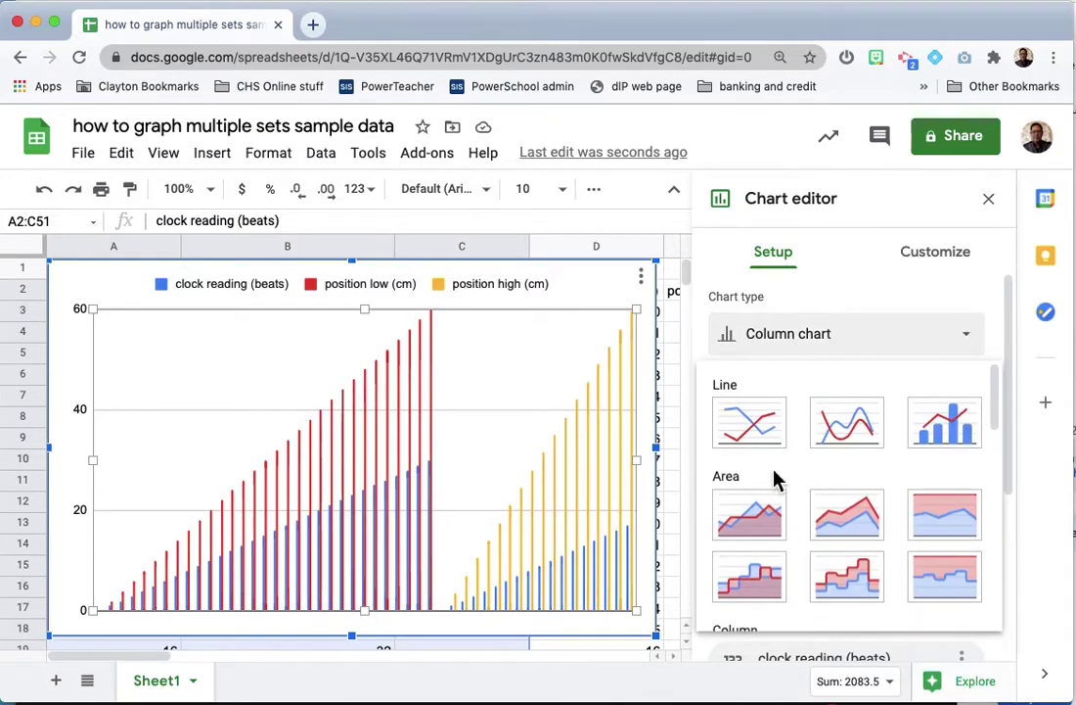
{"action": "scroll", "coordinate": [774, 476], "scroll_direction": "down", "scroll_amount": 5}
{"action": "scroll", "coordinate": [774, 477], "scroll_direction": "down", "scroll_amount": 4}
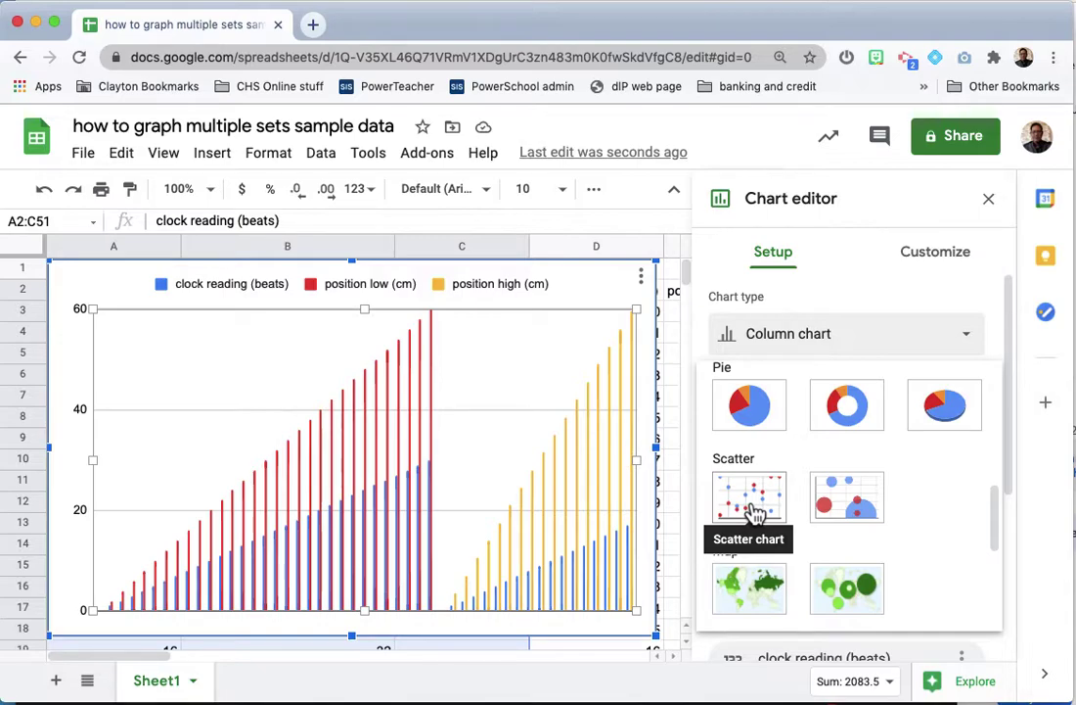
{"action": "left_click", "coordinate": [751, 507]}
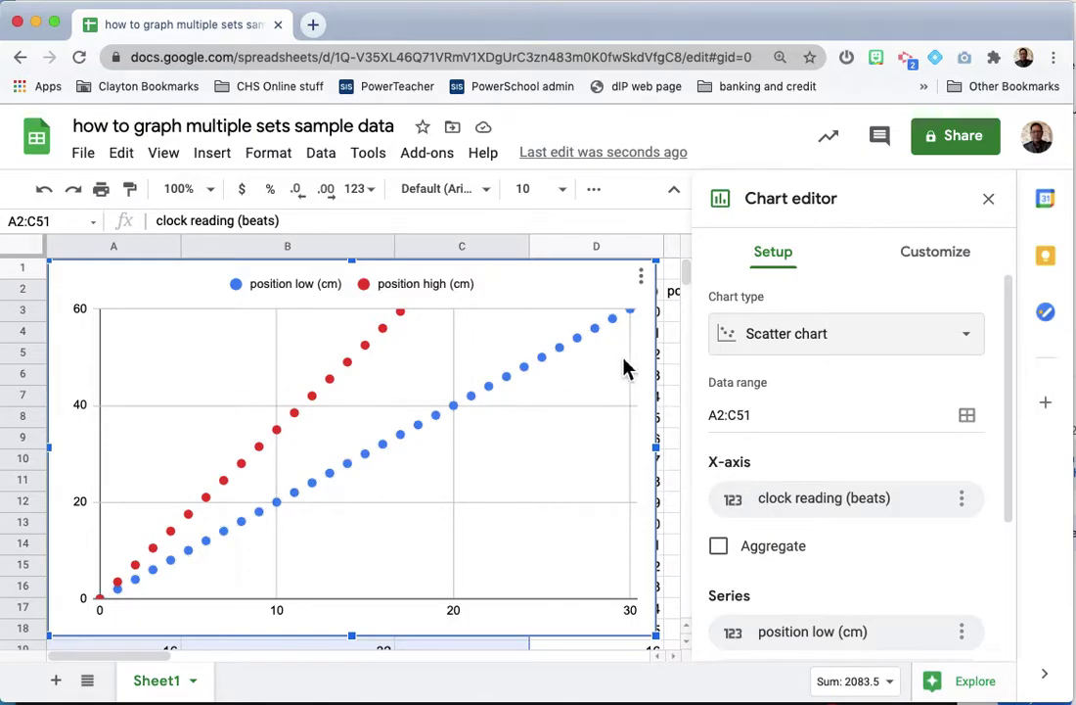
{"action": "scroll", "coordinate": [851, 501], "scroll_direction": "down", "scroll_amount": 1}
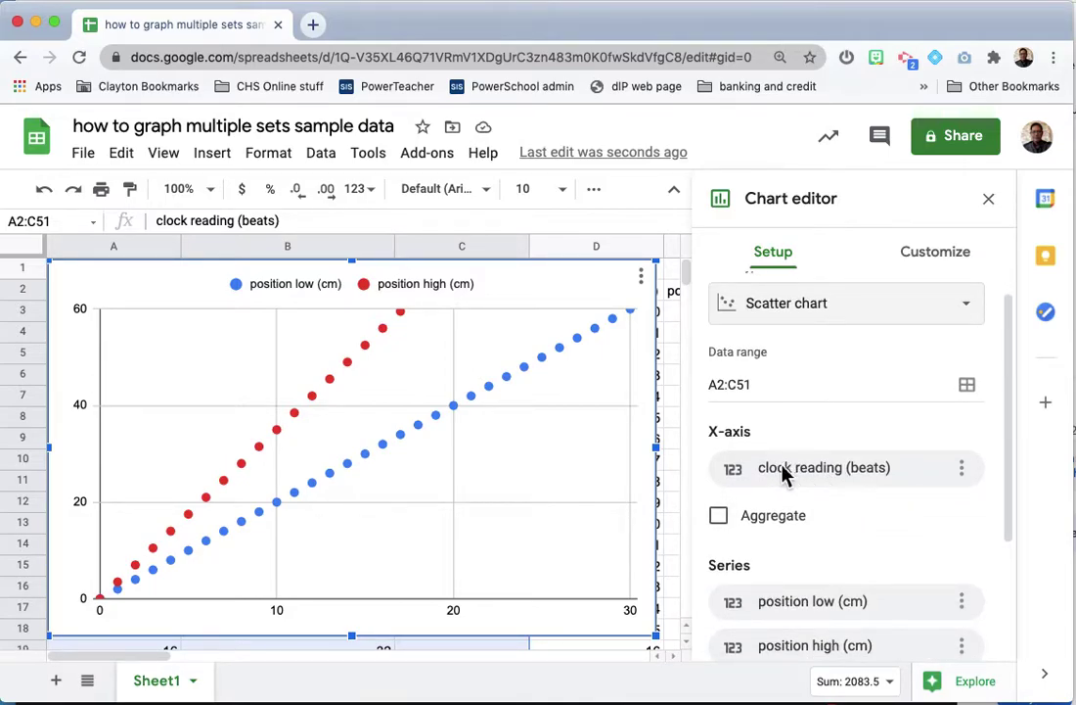
{"action": "scroll", "coordinate": [783, 473], "scroll_direction": "down", "scroll_amount": 3}
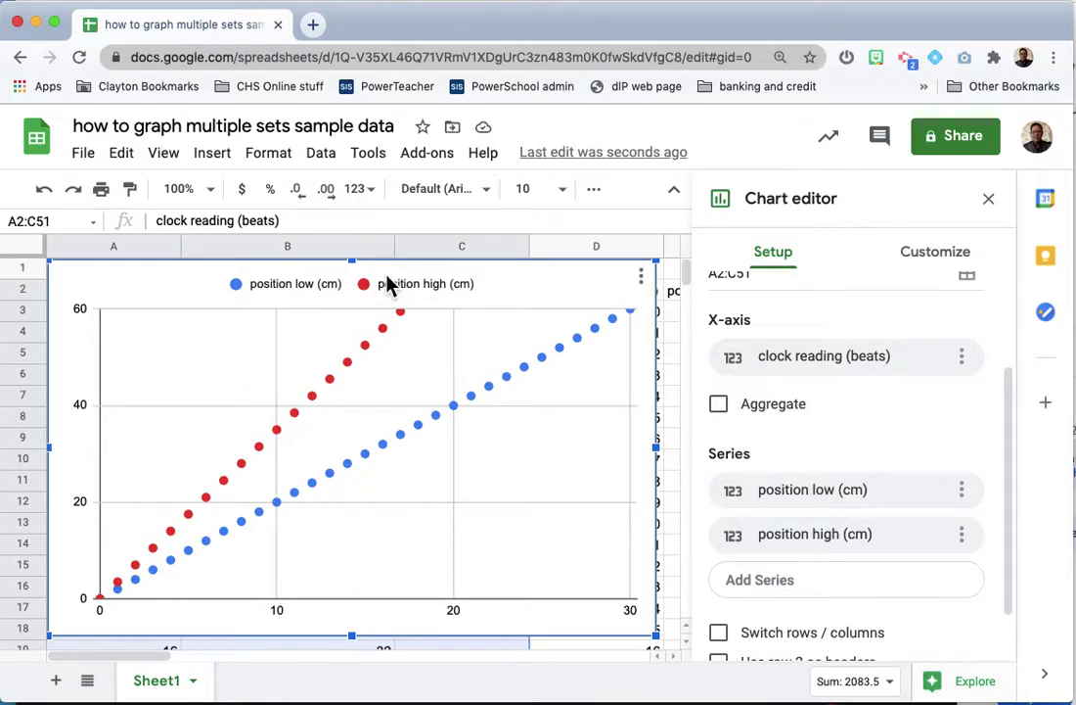
{"action": "left_click_drag", "start_coordinate": [389, 284], "coordinate": [650, 550]}
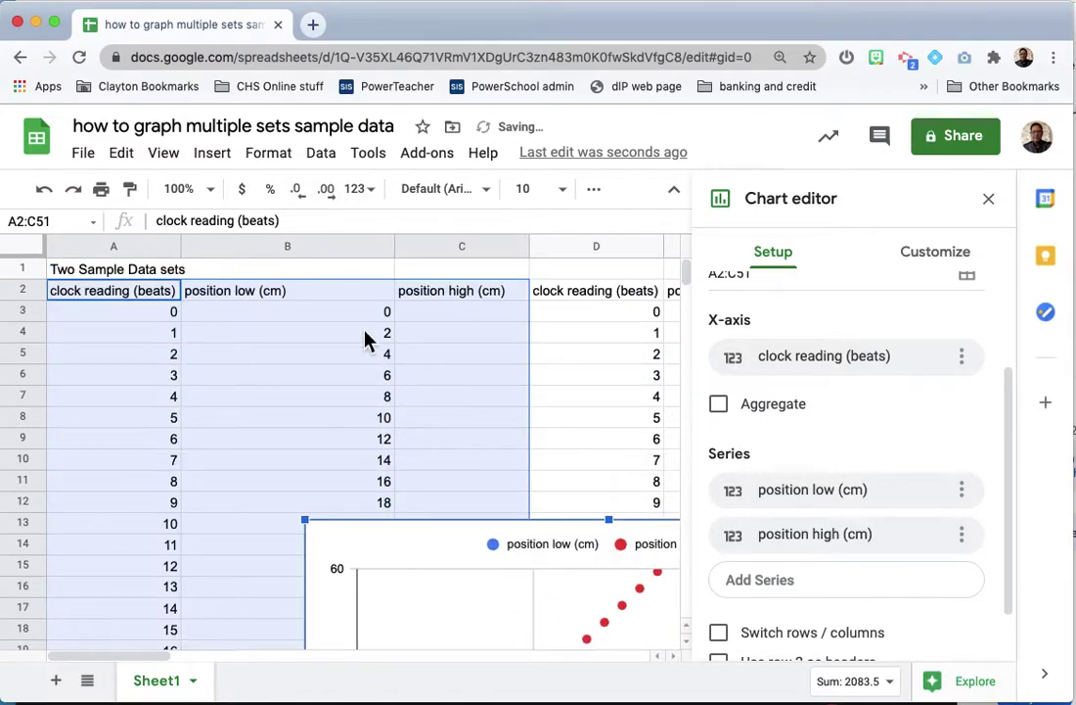
{"action": "left_click_drag", "start_coordinate": [565, 534], "coordinate": [314, 302]}
{"action": "scroll", "coordinate": [817, 510], "scroll_direction": "down", "scroll_amount": 2}
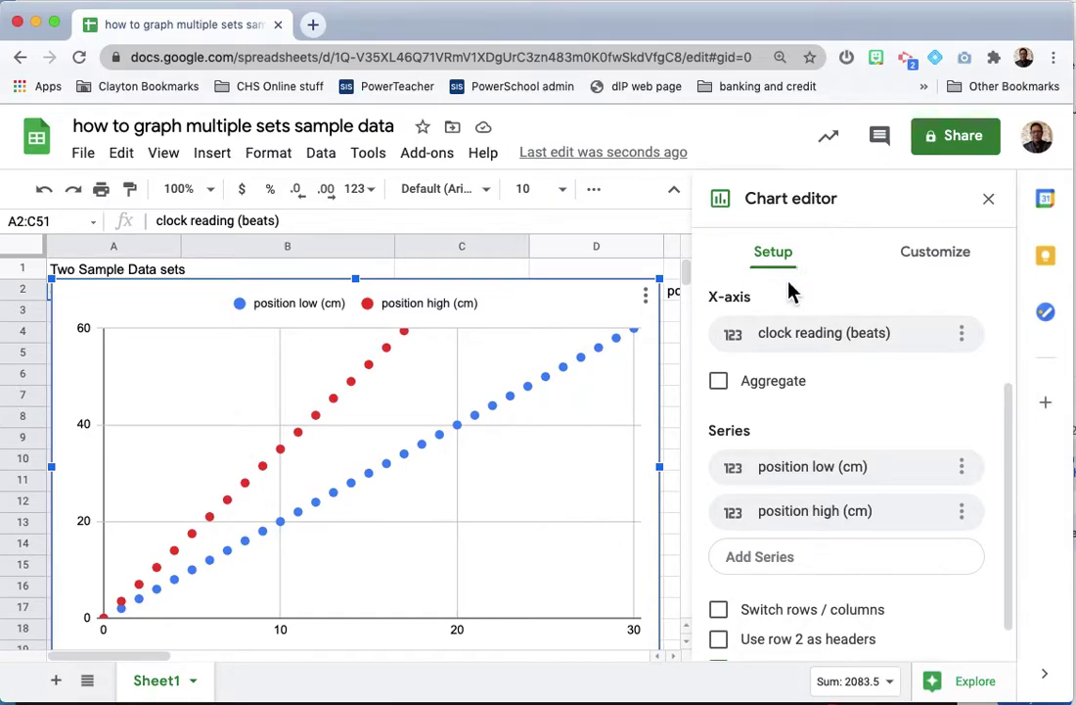
{"action": "scroll", "coordinate": [708, 468], "scroll_direction": "down", "scroll_amount": 2}
{"action": "scroll", "coordinate": [708, 474], "scroll_direction": "up", "scroll_amount": 5}
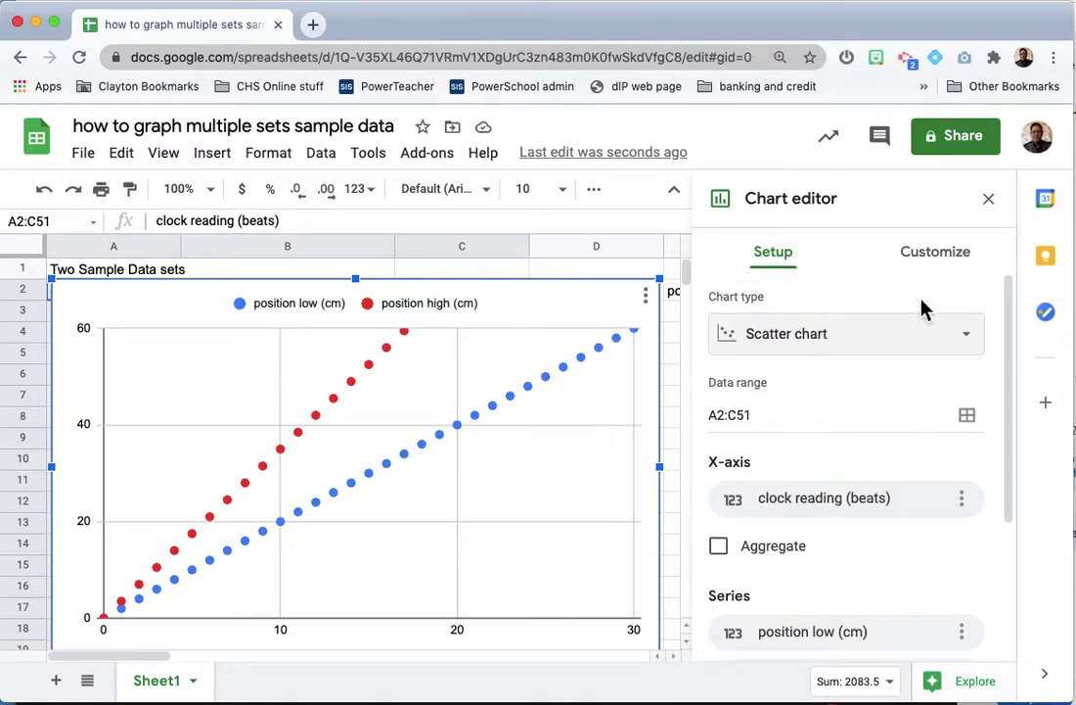
- Give the scatter chart the title 'Position vs. Clock Reading'
{"action": "left_click", "coordinate": [961, 257]}
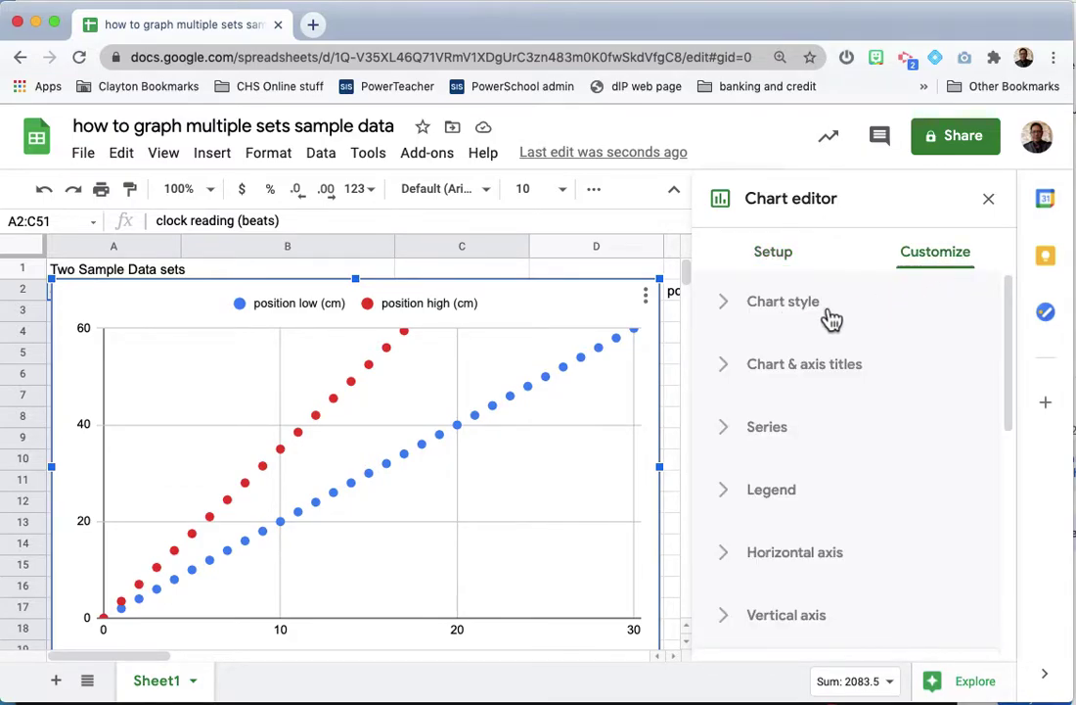
{"action": "left_click", "coordinate": [732, 376]}
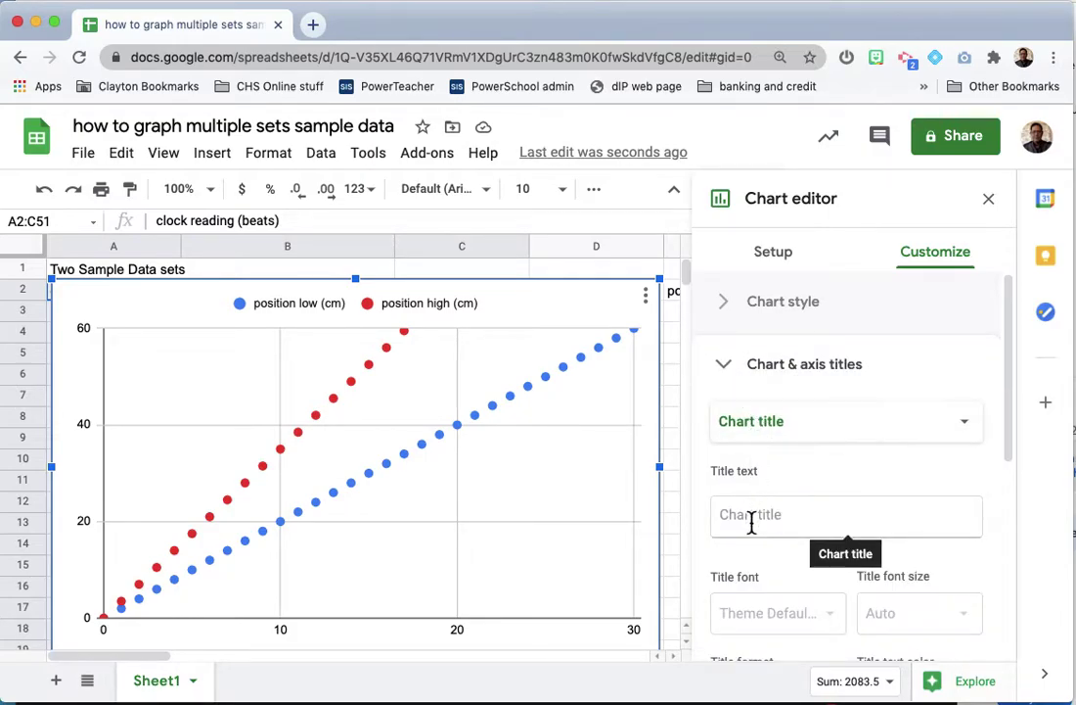
{"action": "left_click", "coordinate": [751, 524]}
{"action": "type", "text": "Position vs. Clock Reading"}
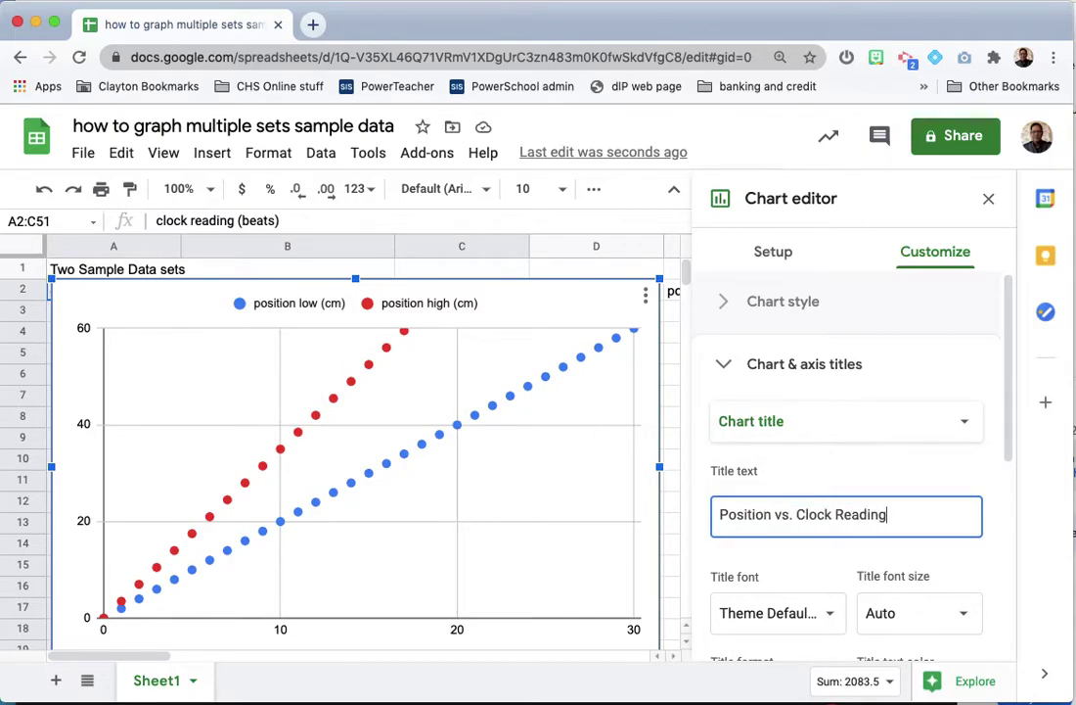
{"action": "left_click", "coordinate": [946, 274]}
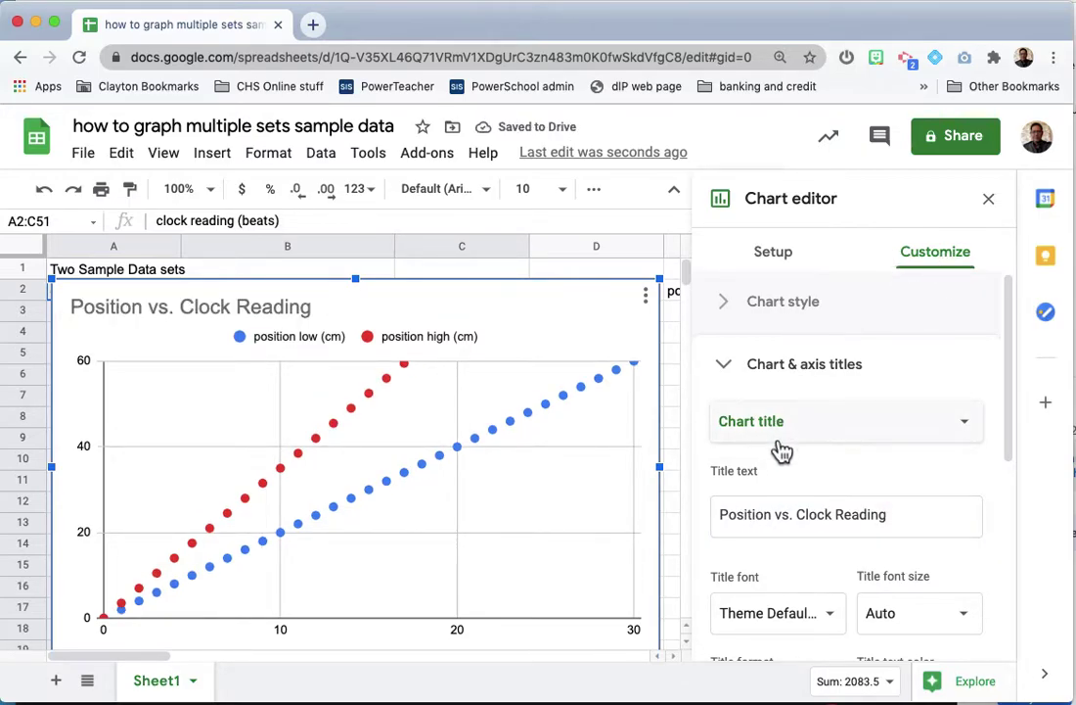
{"action": "left_click", "coordinate": [808, 260]}
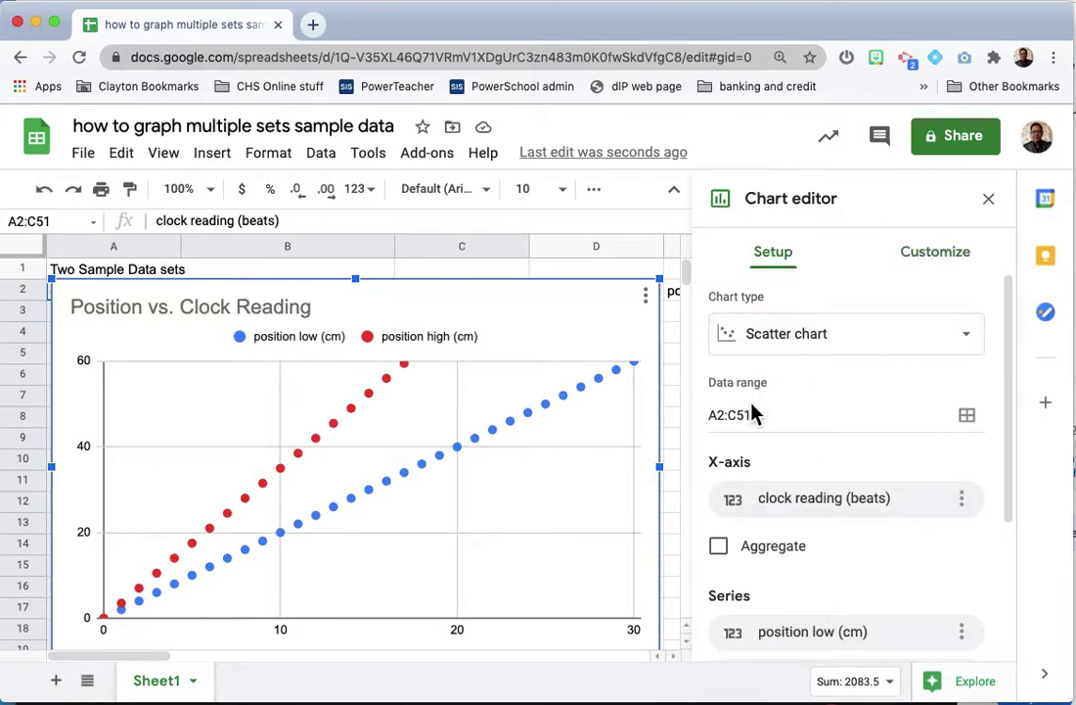
{"action": "scroll", "coordinate": [751, 411], "scroll_direction": "down", "scroll_amount": 1}
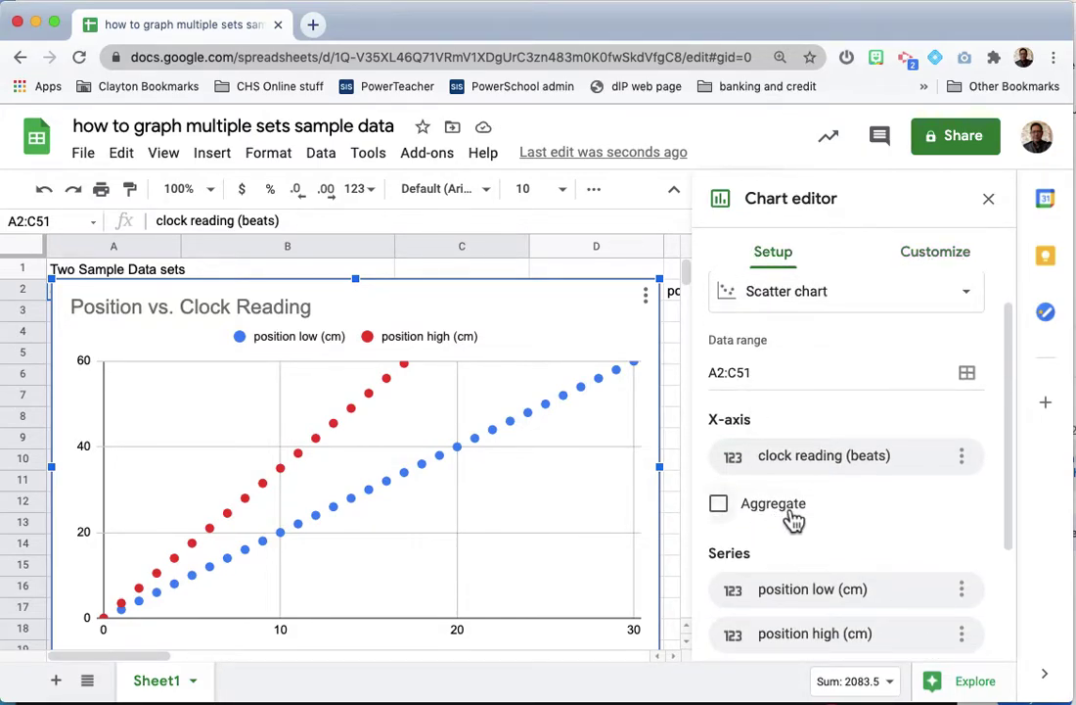
{"action": "left_click", "coordinate": [920, 260]}
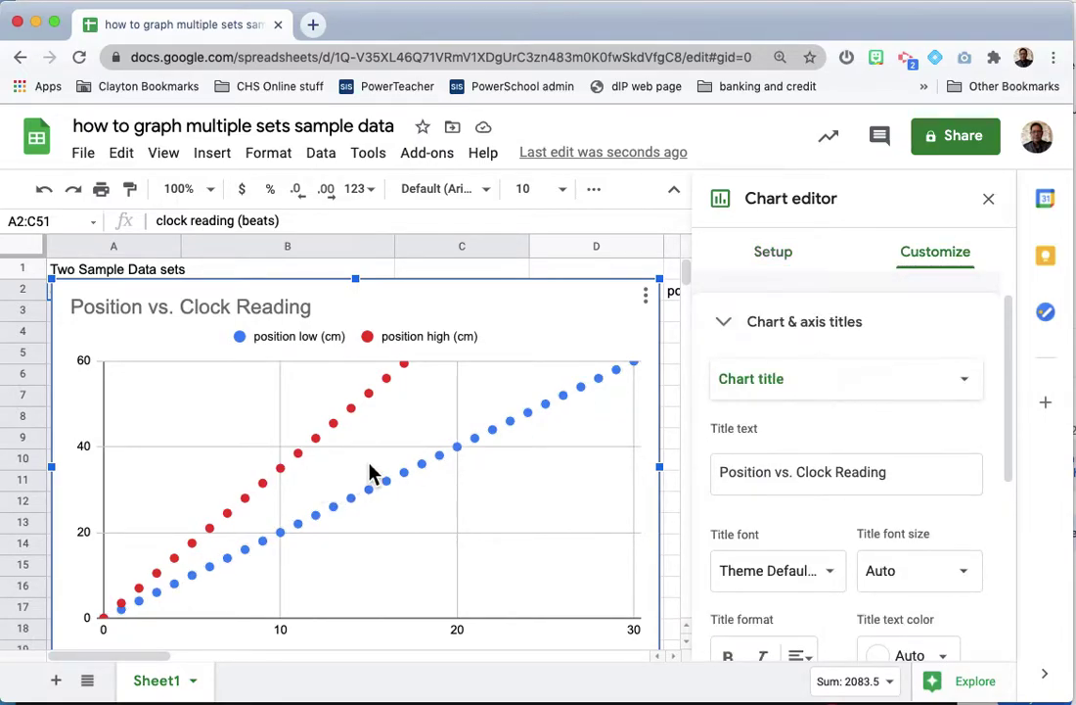
{"action": "scroll", "coordinate": [370, 472], "scroll_direction": "down", "scroll_amount": 1}
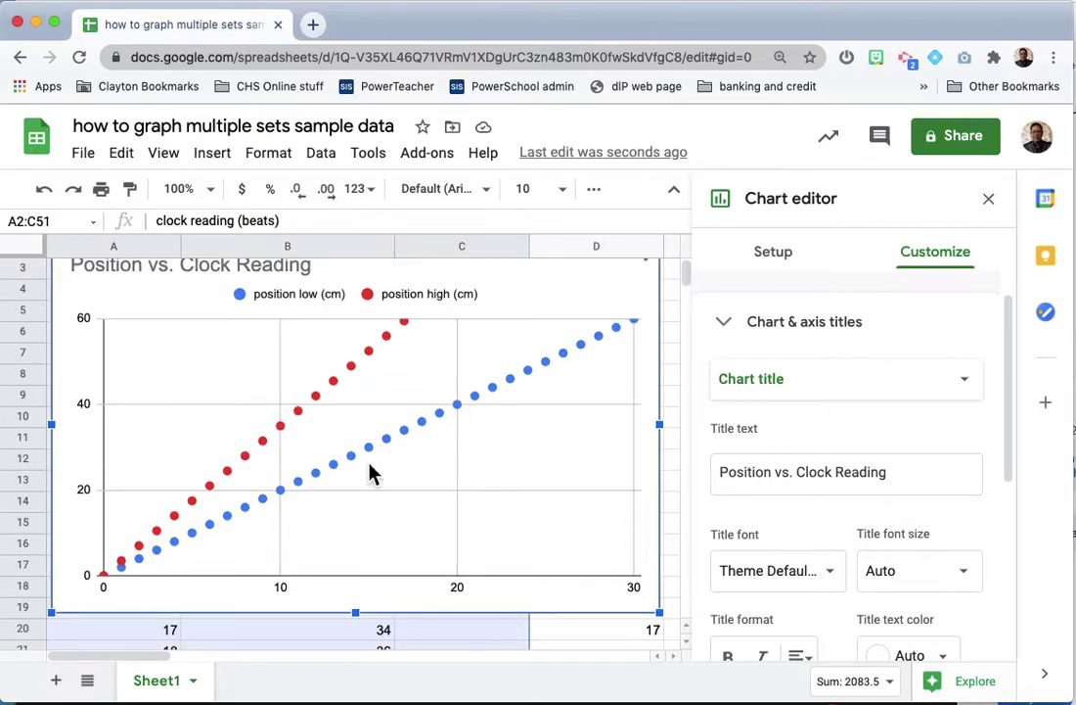
{"action": "scroll", "coordinate": [370, 472], "scroll_direction": "up", "scroll_amount": 1}
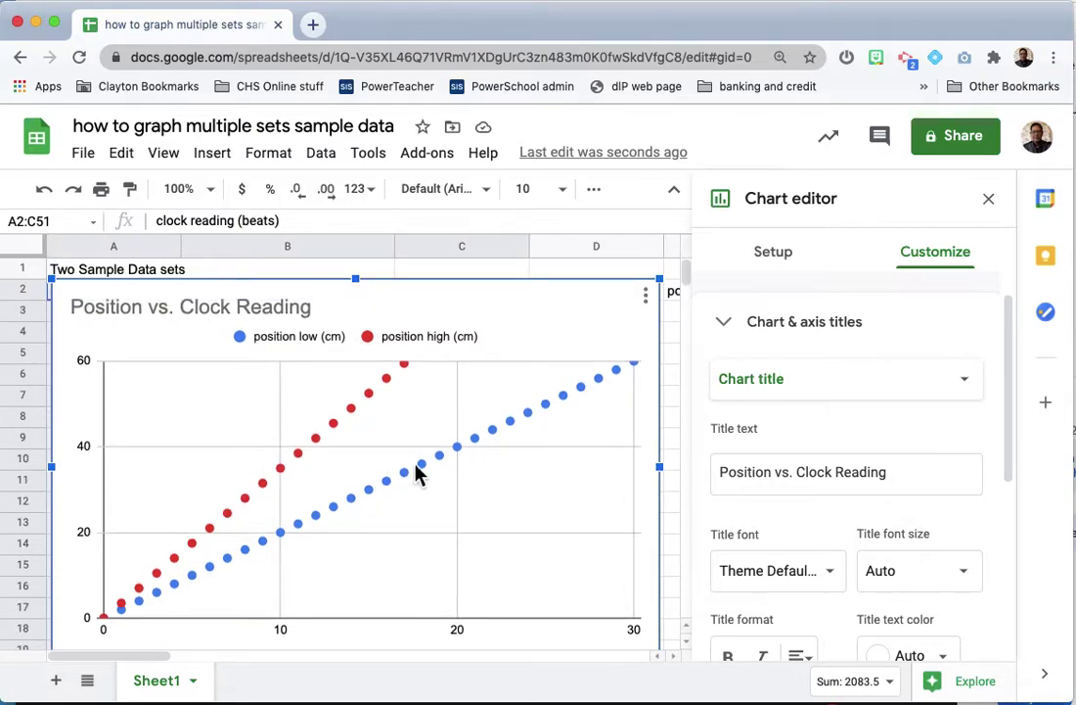
{"action": "left_click", "coordinate": [793, 387]}
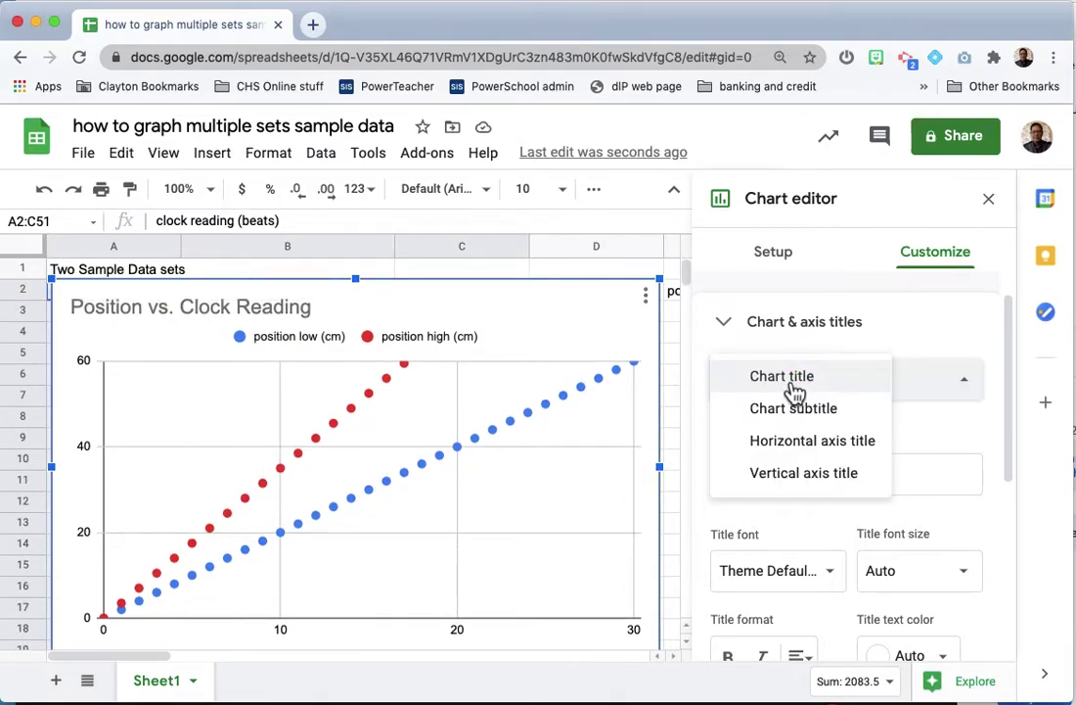
- Title the horizontal axis 'Clock Reading (s)' and the vertical axis 'Position (cm)'
{"action": "left_click", "coordinate": [839, 441]}
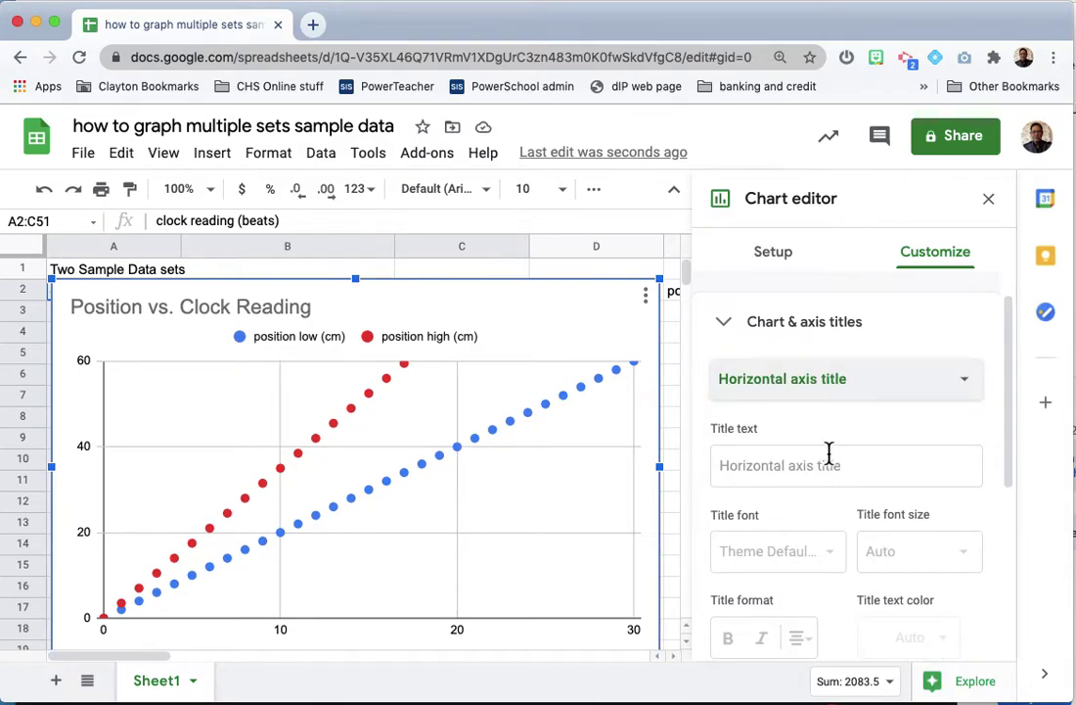
{"action": "left_click", "coordinate": [818, 464]}
{"action": "type", "text": "Clock"}
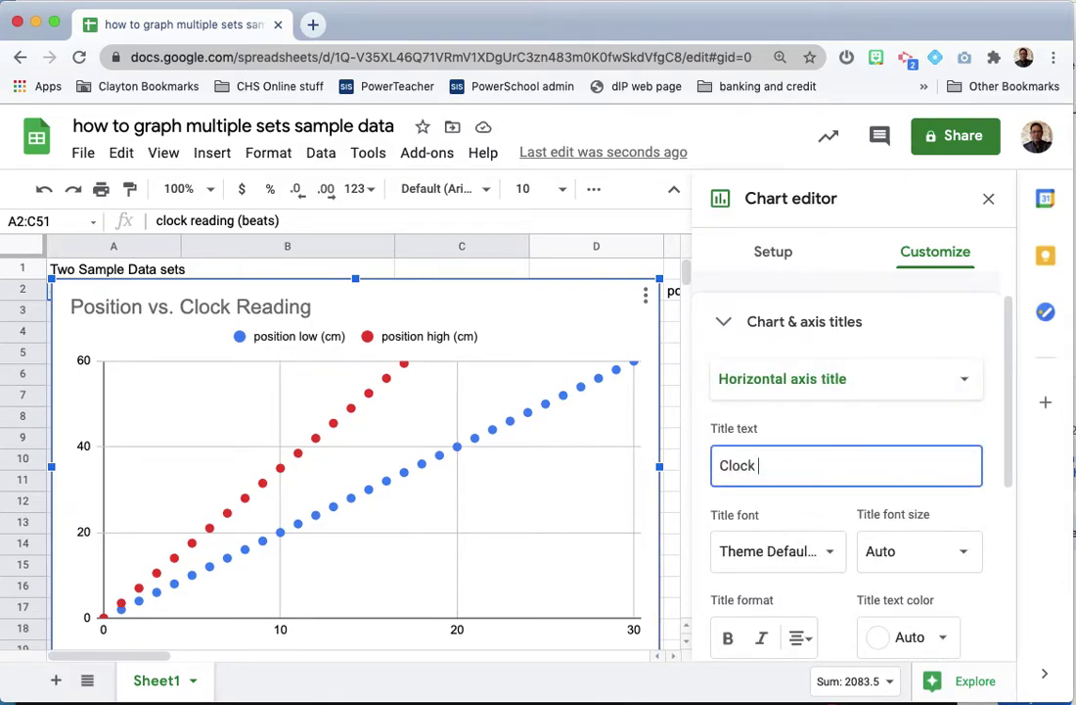
{"action": "type", "text": " Reading (s"}
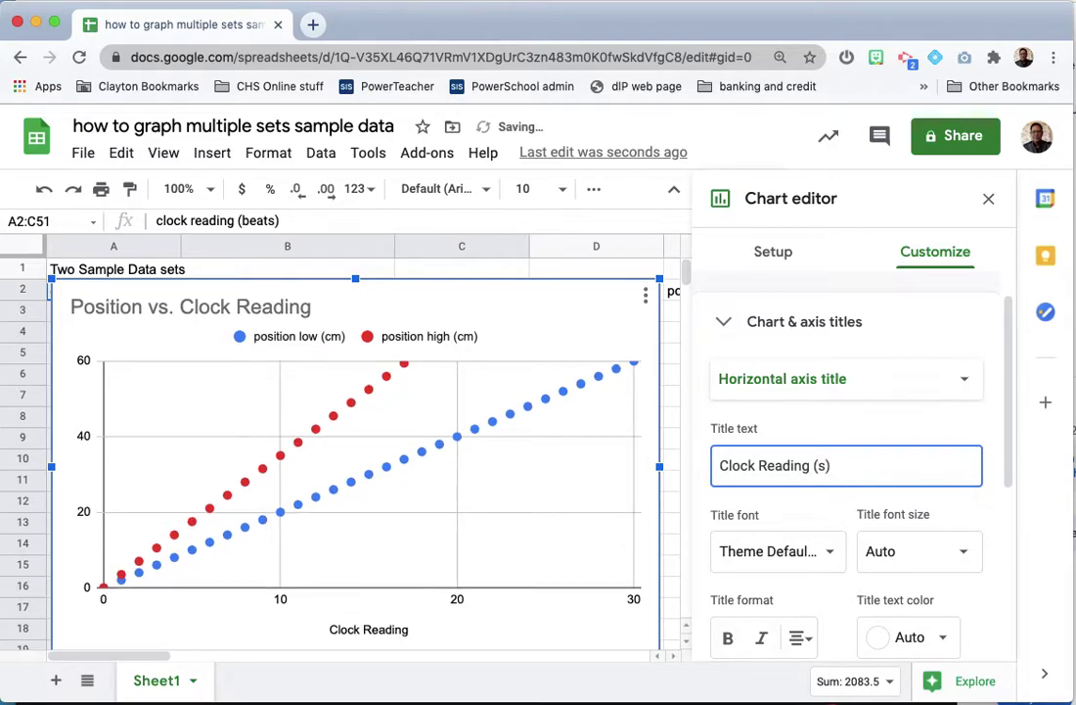
{"action": "left_click", "coordinate": [916, 394]}
{"action": "left_click", "coordinate": [871, 418]}
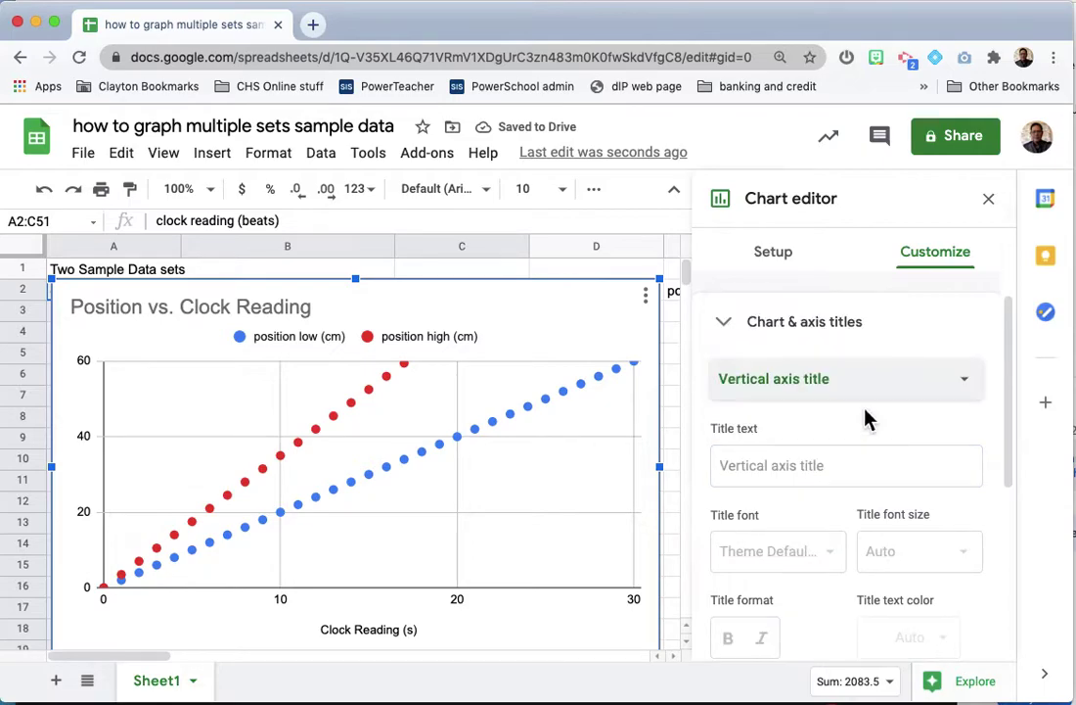
{"action": "left_click", "coordinate": [807, 467]}
{"action": "type", "text": "Position (cm"}
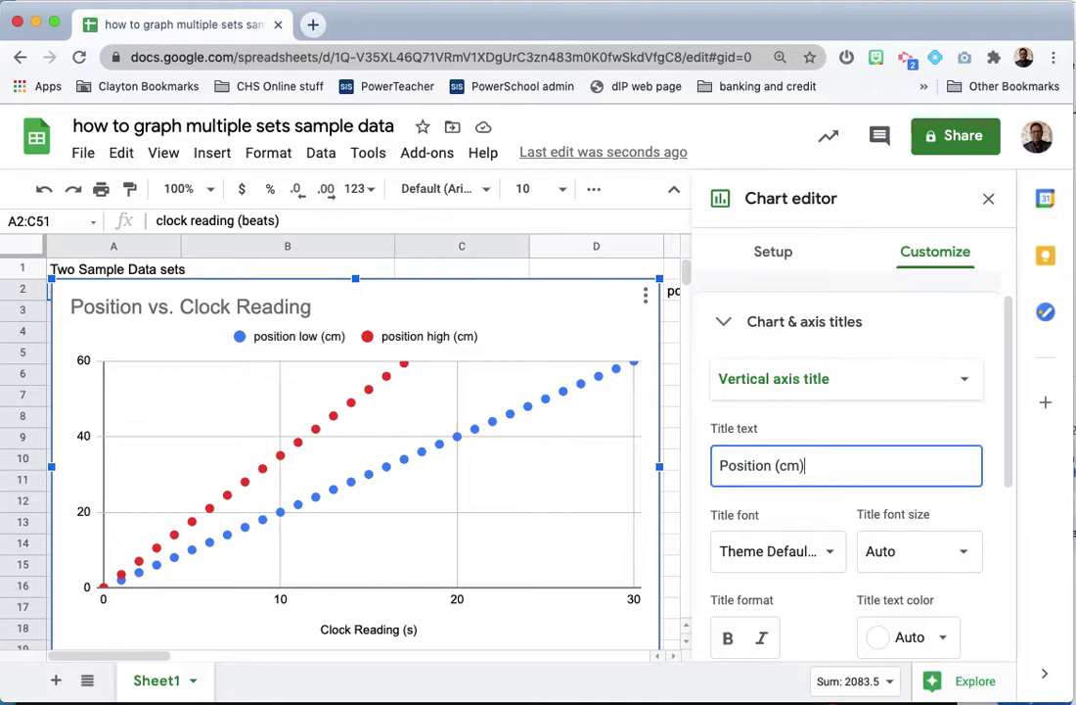
{"action": "left_click", "coordinate": [801, 539]}
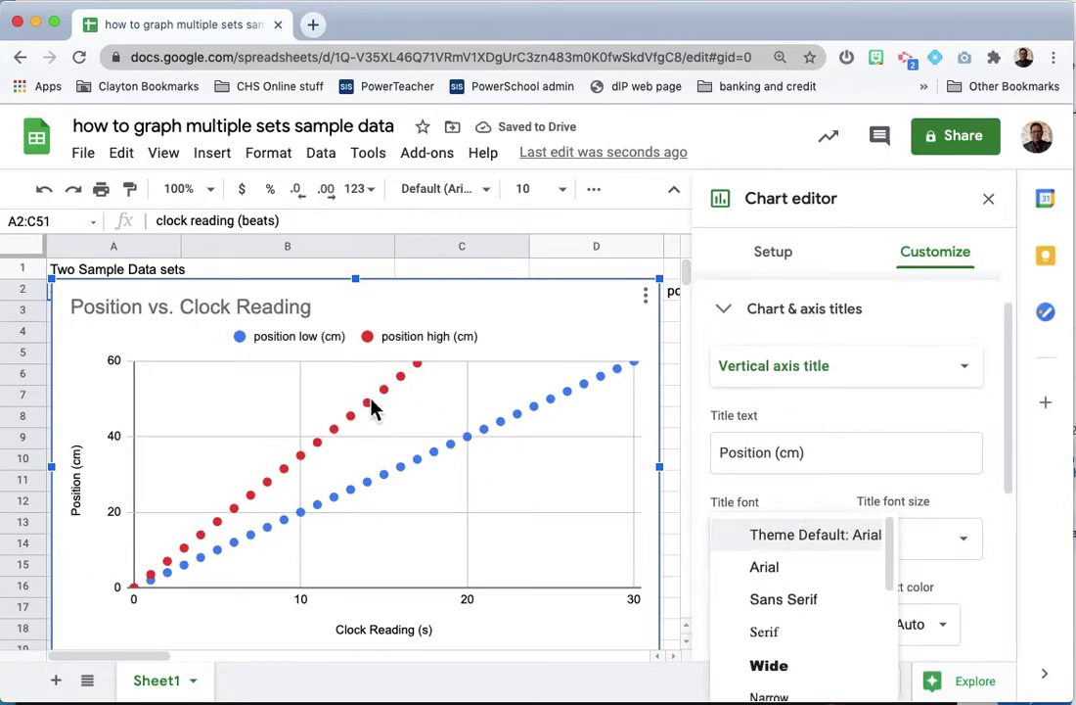
{"action": "scroll", "coordinate": [752, 464], "scroll_direction": "down", "scroll_amount": 3}
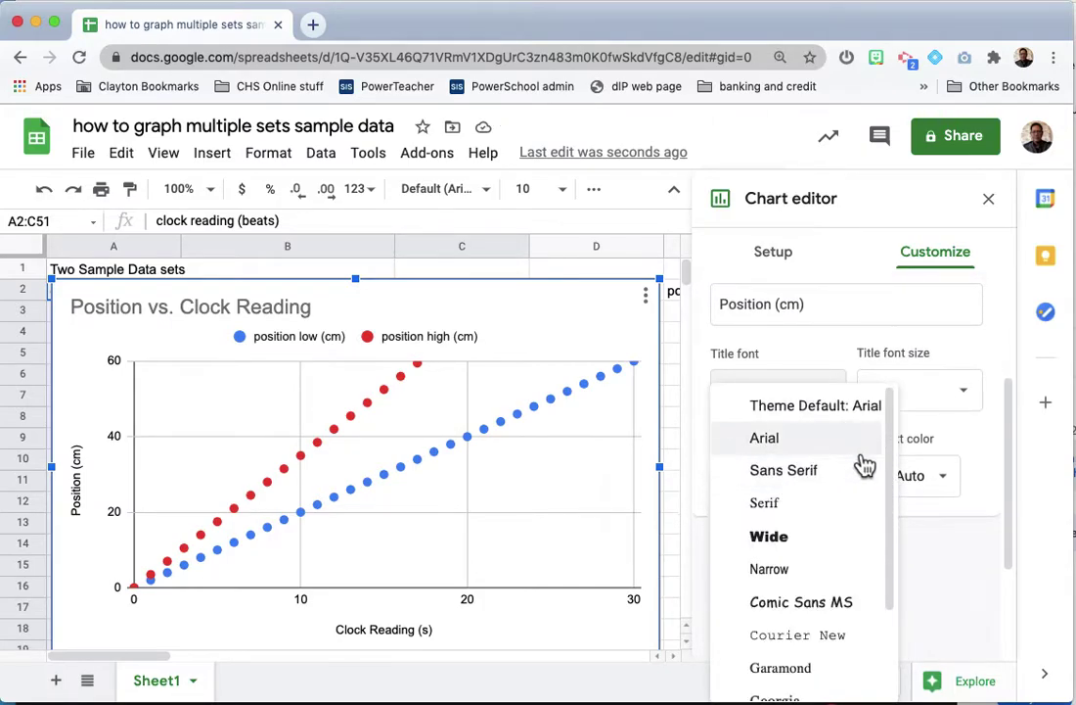
- Leave the font unchanged and bring up the chart's Series formatting options
{"action": "left_click", "coordinate": [947, 554]}
{"action": "left_click", "coordinate": [978, 573]}
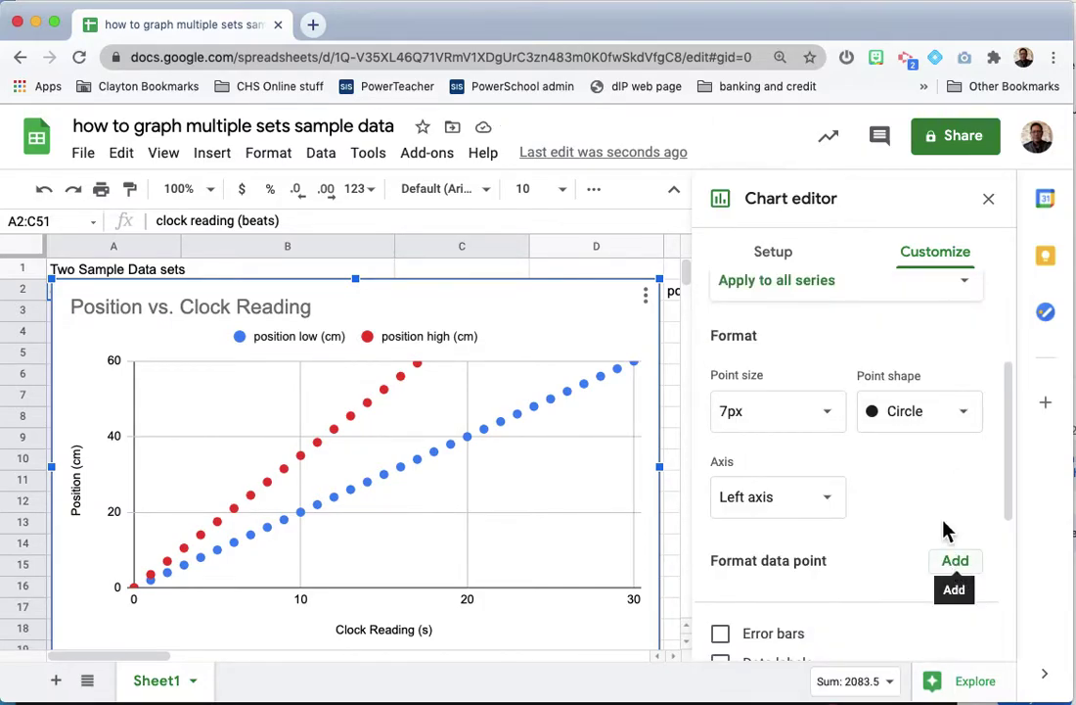
{"action": "scroll", "coordinate": [933, 538], "scroll_direction": "up", "scroll_amount": 3}
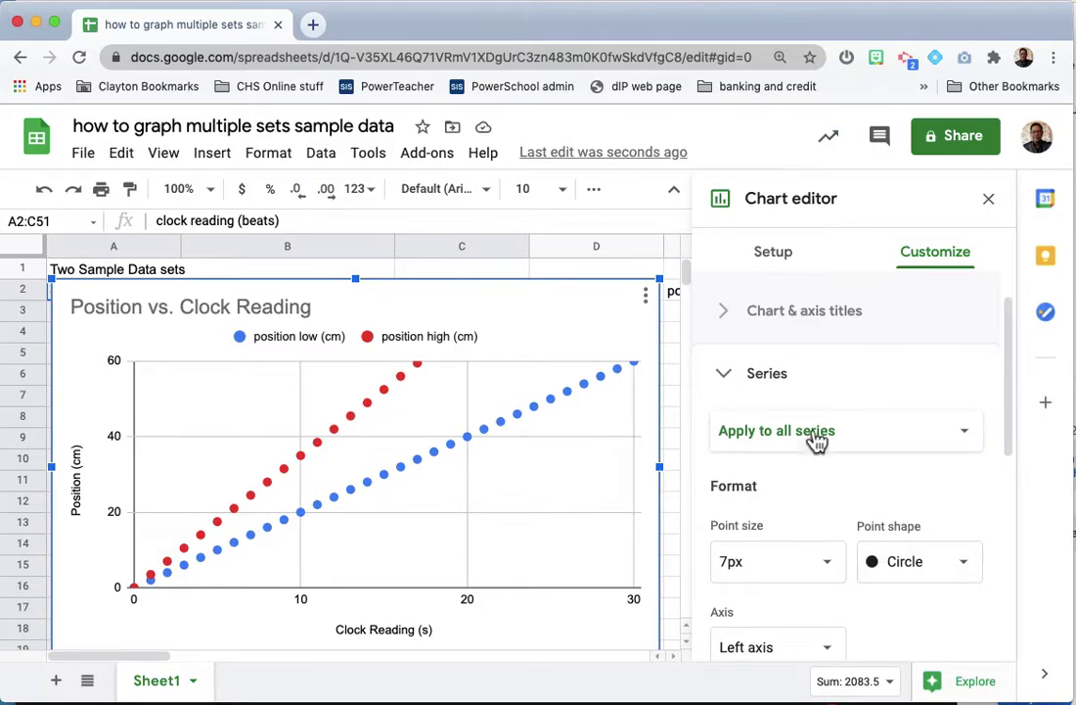
{"action": "left_click", "coordinate": [740, 391]}
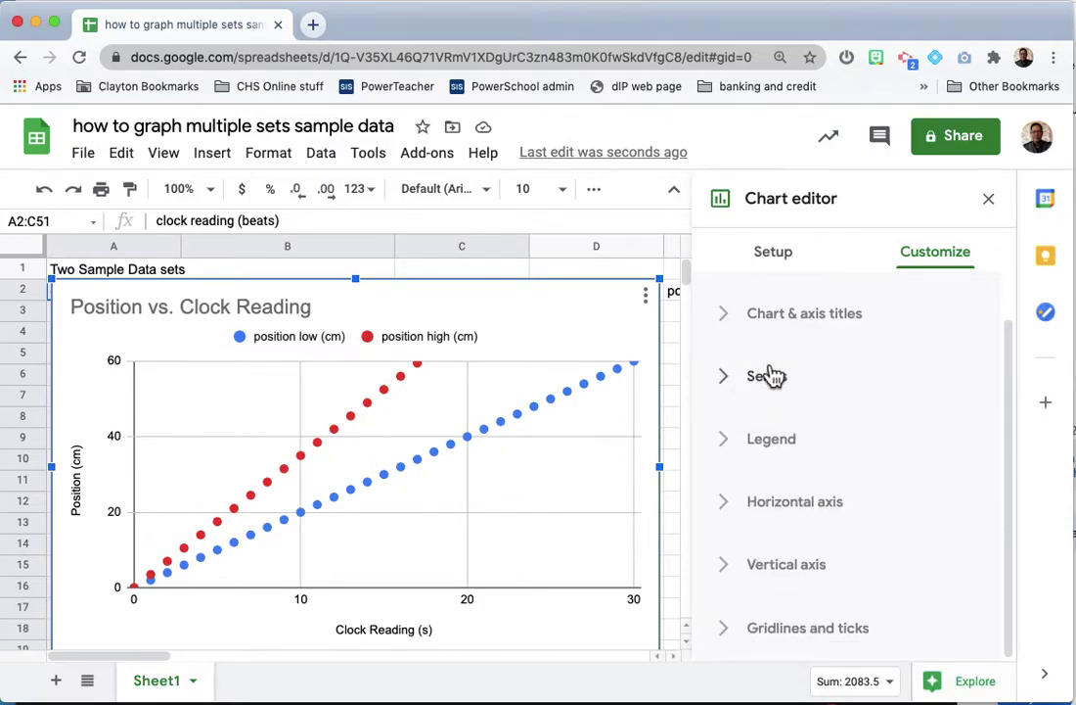
{"action": "left_click", "coordinate": [739, 393]}
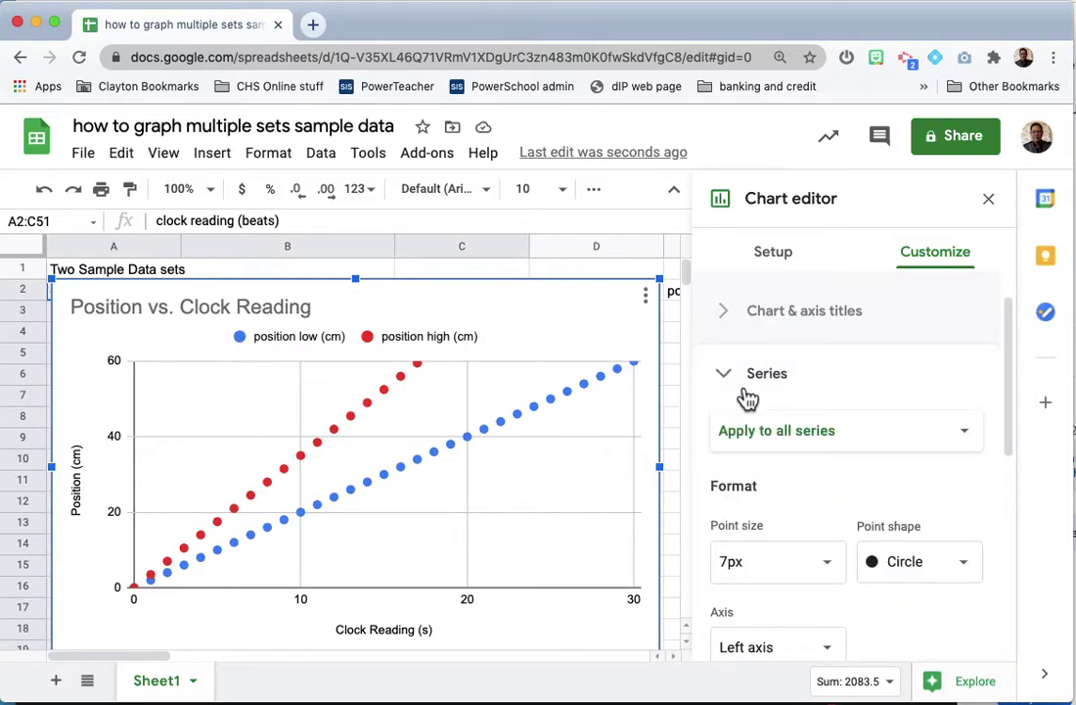
- Turn on Trendline for the position low and position high series
{"action": "scroll", "coordinate": [747, 397], "scroll_direction": "down", "scroll_amount": 3}
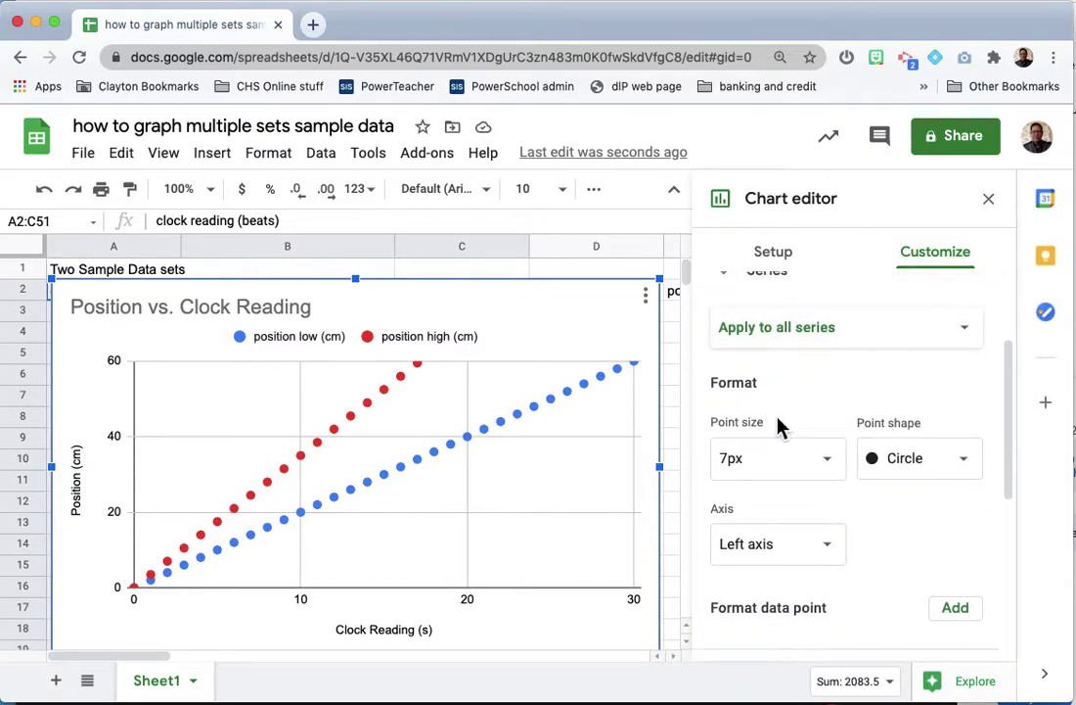
{"action": "scroll", "coordinate": [780, 426], "scroll_direction": "down", "scroll_amount": 4}
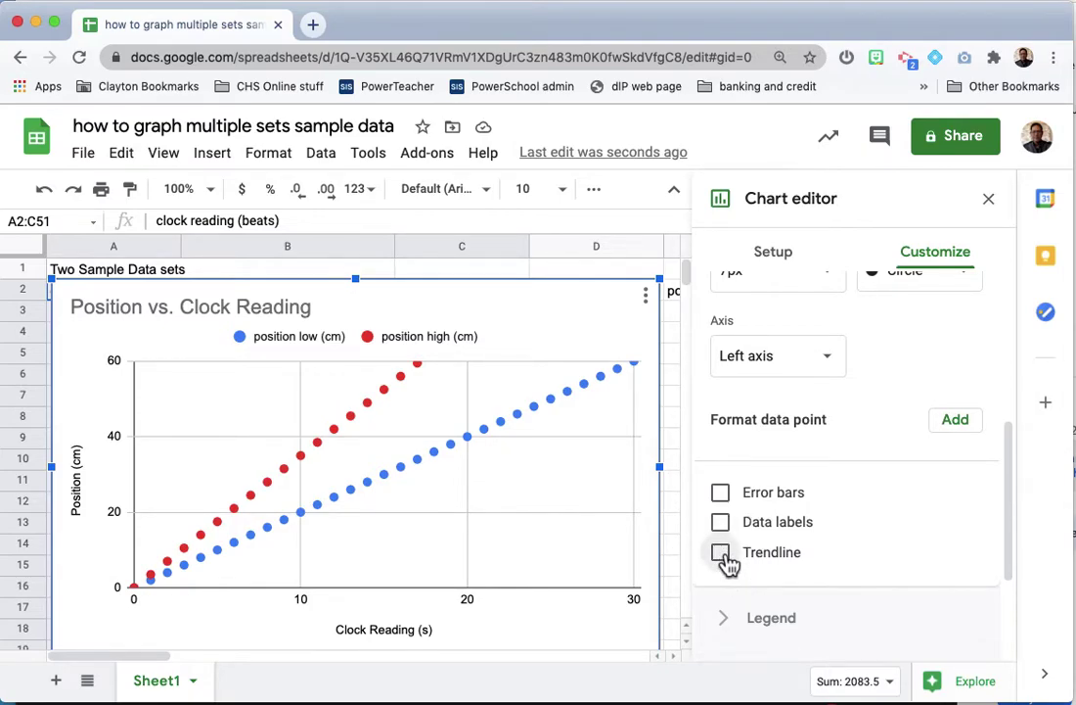
{"action": "left_click", "coordinate": [724, 560]}
{"action": "scroll", "coordinate": [627, 520], "scroll_direction": "down", "scroll_amount": 2}
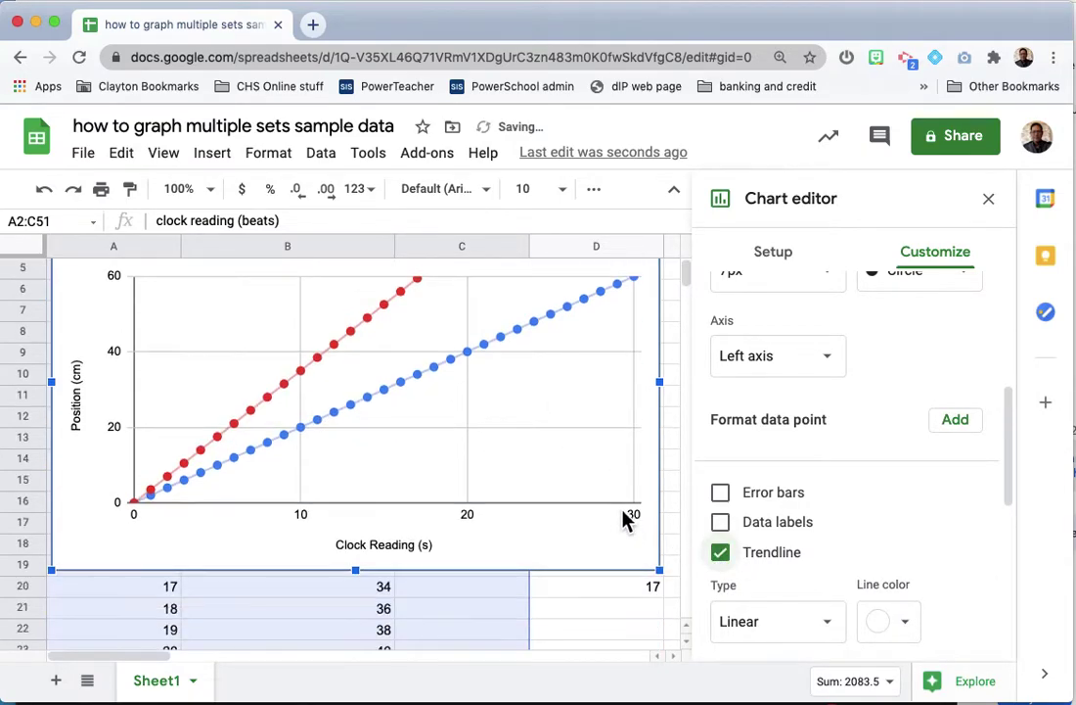
{"action": "scroll", "coordinate": [626, 519], "scroll_direction": "up", "scroll_amount": 1}
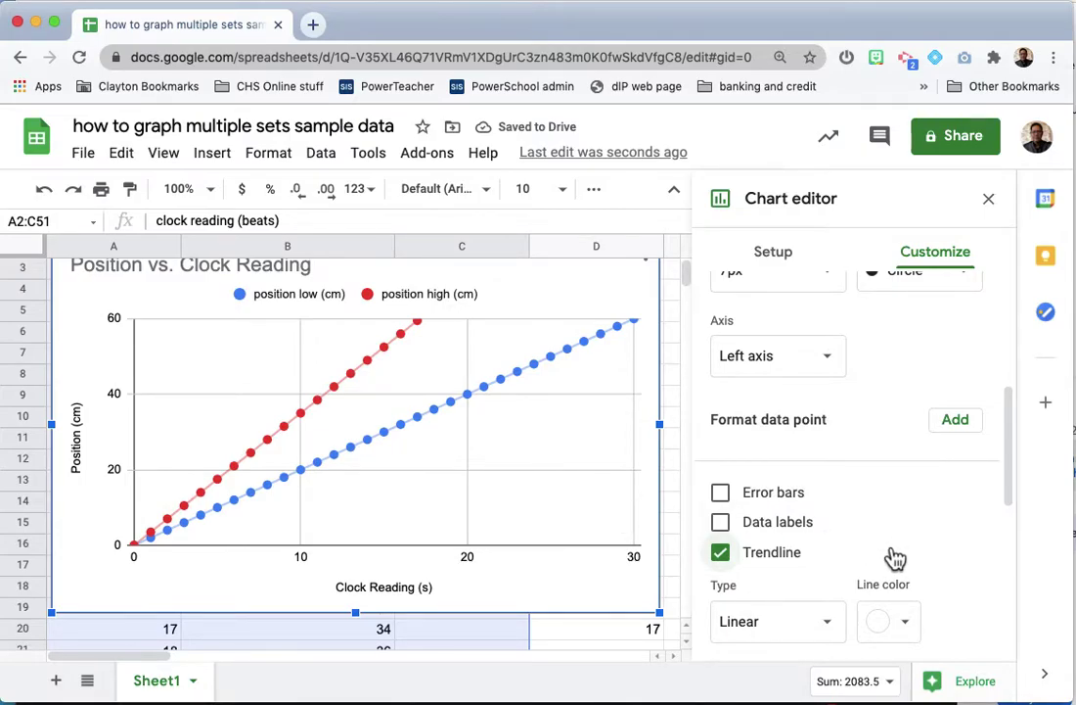
{"action": "scroll", "coordinate": [890, 556], "scroll_direction": "down", "scroll_amount": 3}
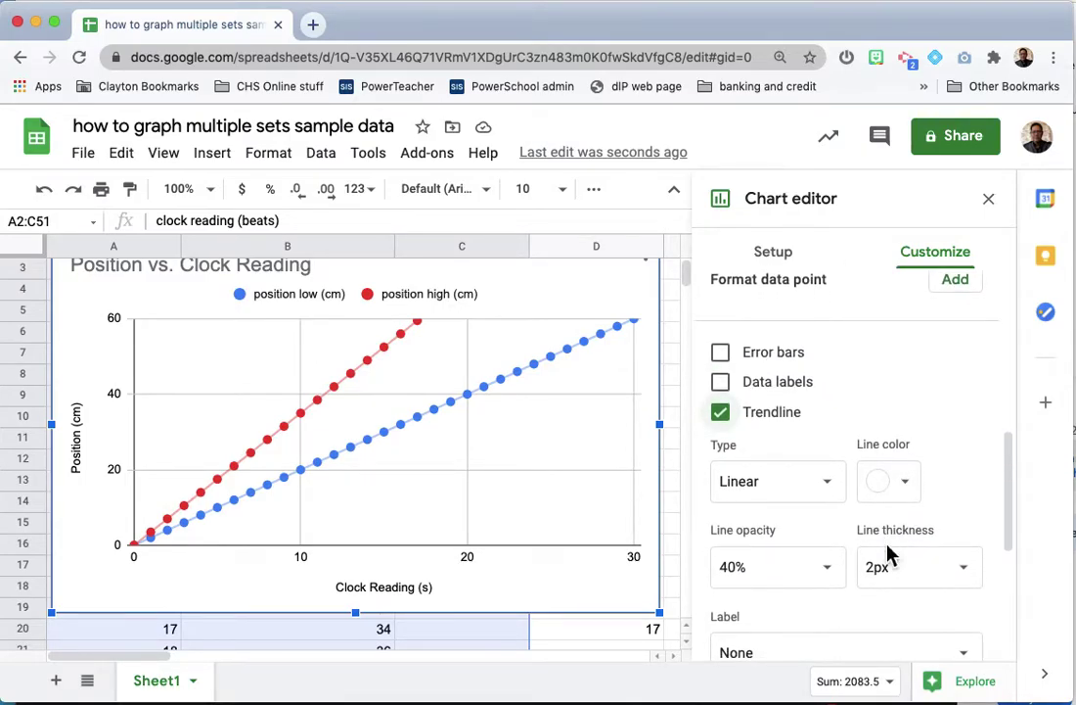
{"action": "left_click", "coordinate": [769, 486]}
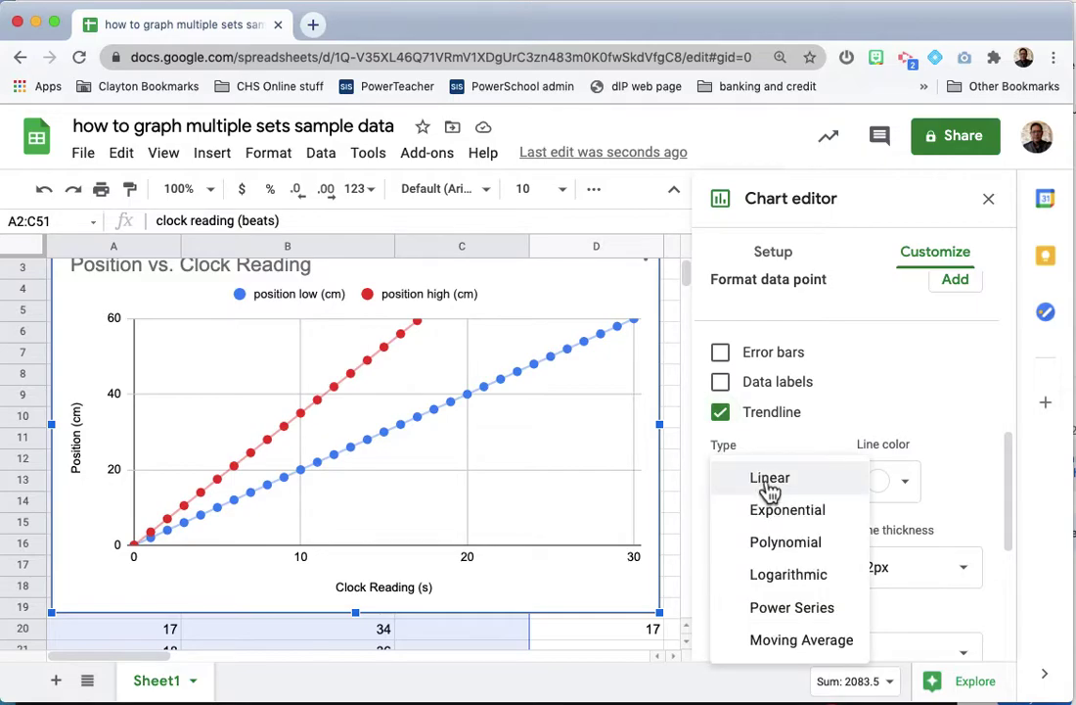
{"action": "left_click", "coordinate": [810, 619]}
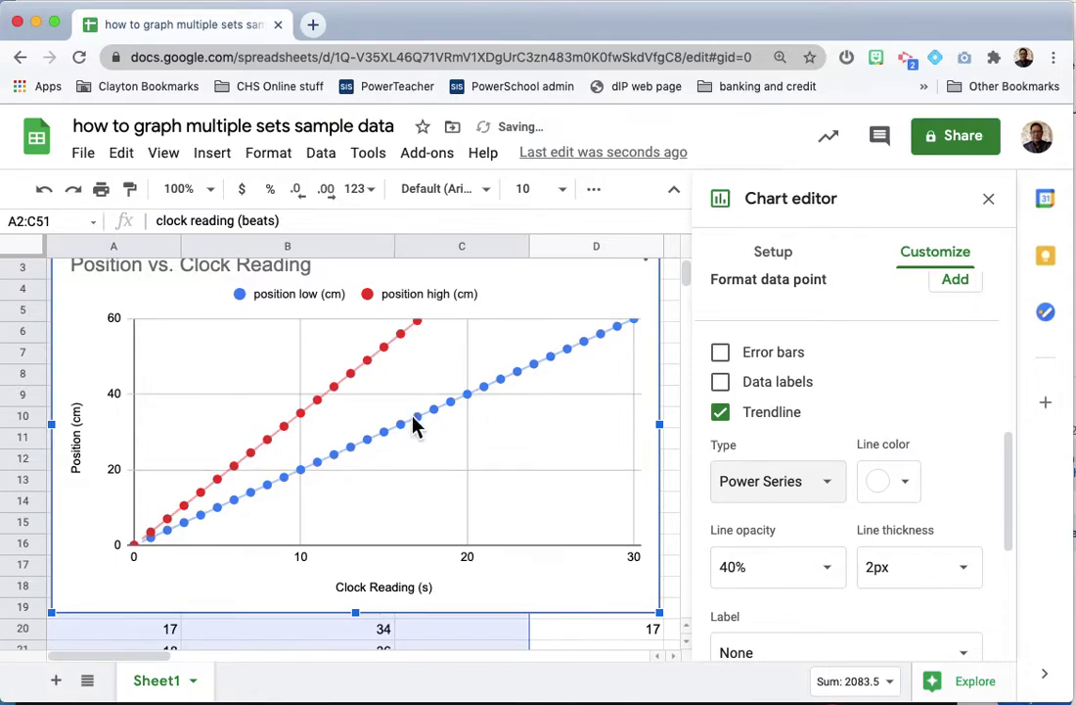
{"action": "left_click", "coordinate": [742, 476]}
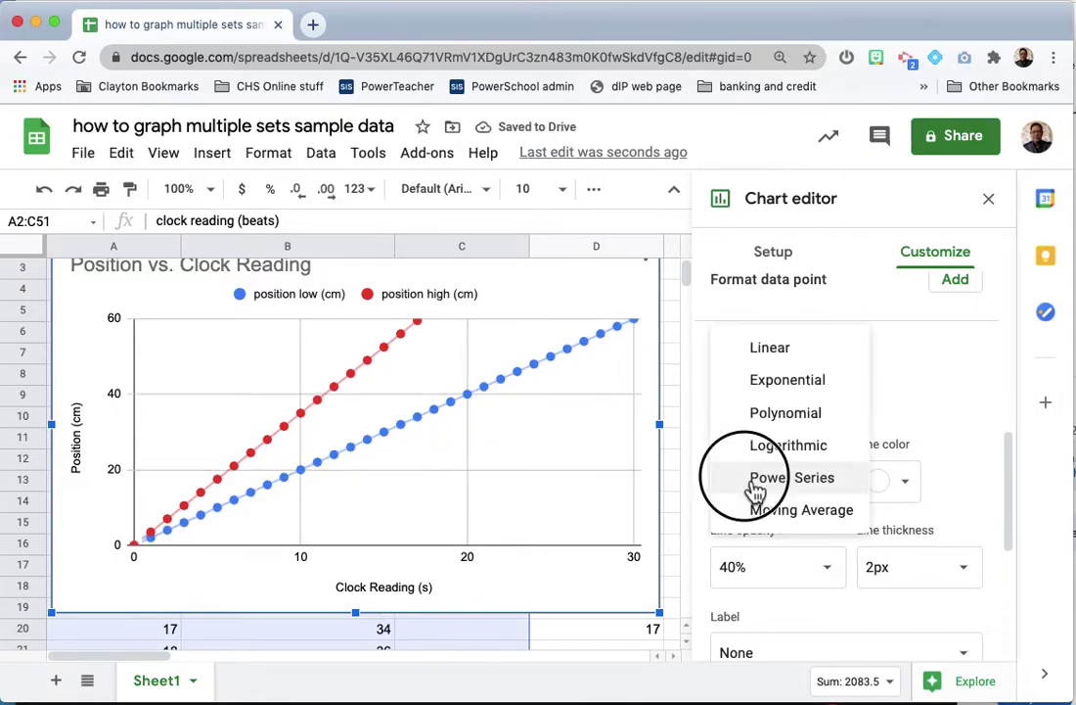
{"action": "left_click", "coordinate": [790, 356]}
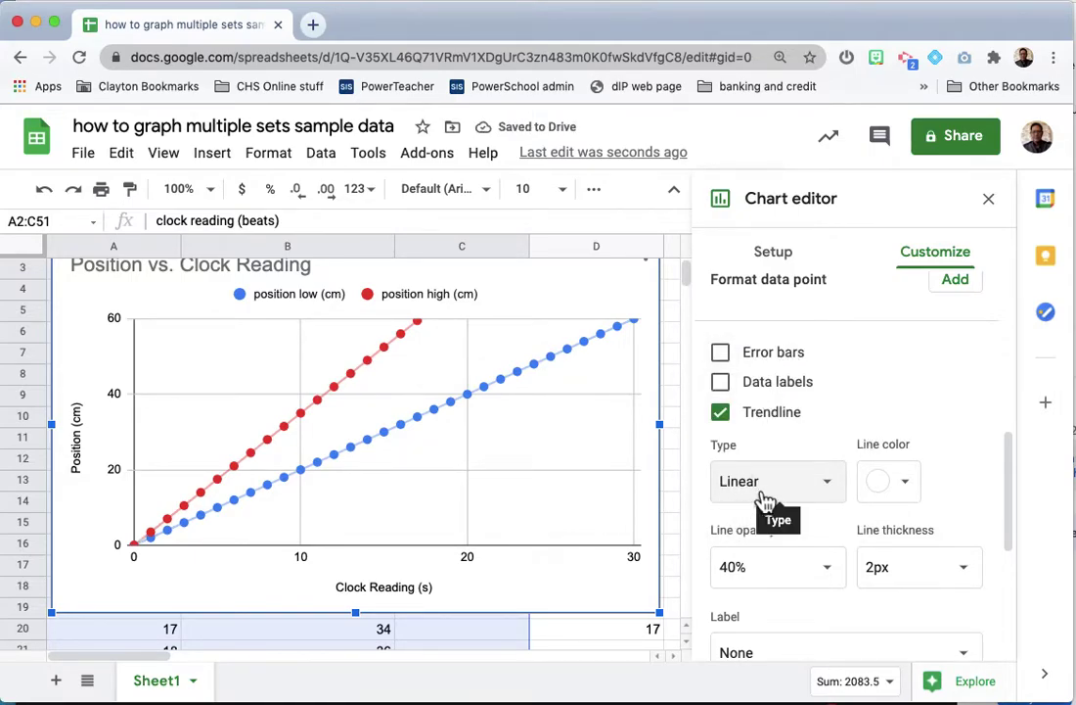
{"action": "scroll", "coordinate": [932, 491], "scroll_direction": "down", "scroll_amount": 3}
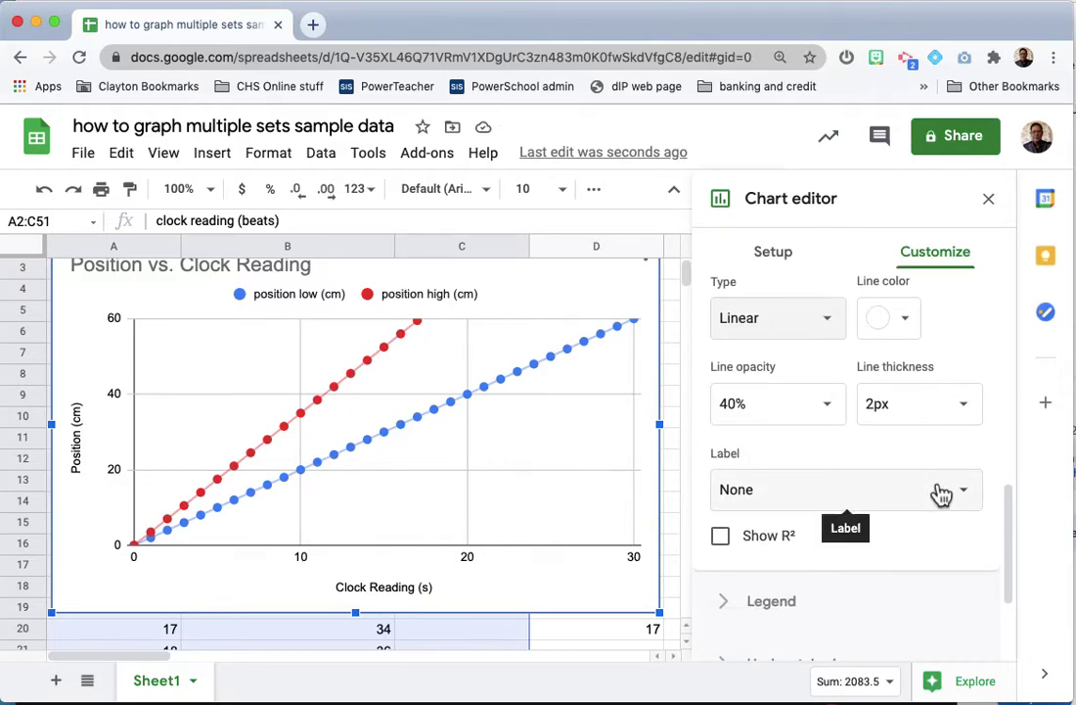
{"action": "scroll", "coordinate": [900, 509], "scroll_direction": "down", "scroll_amount": 1}
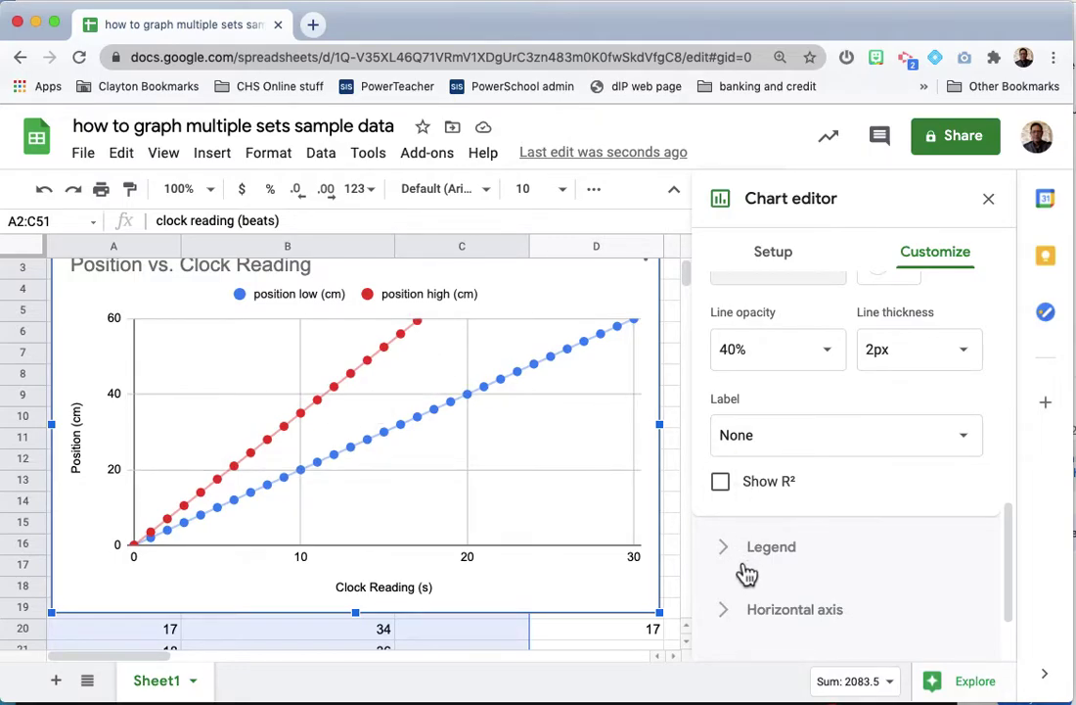
{"action": "scroll", "coordinate": [742, 567], "scroll_direction": "up", "scroll_amount": 7}
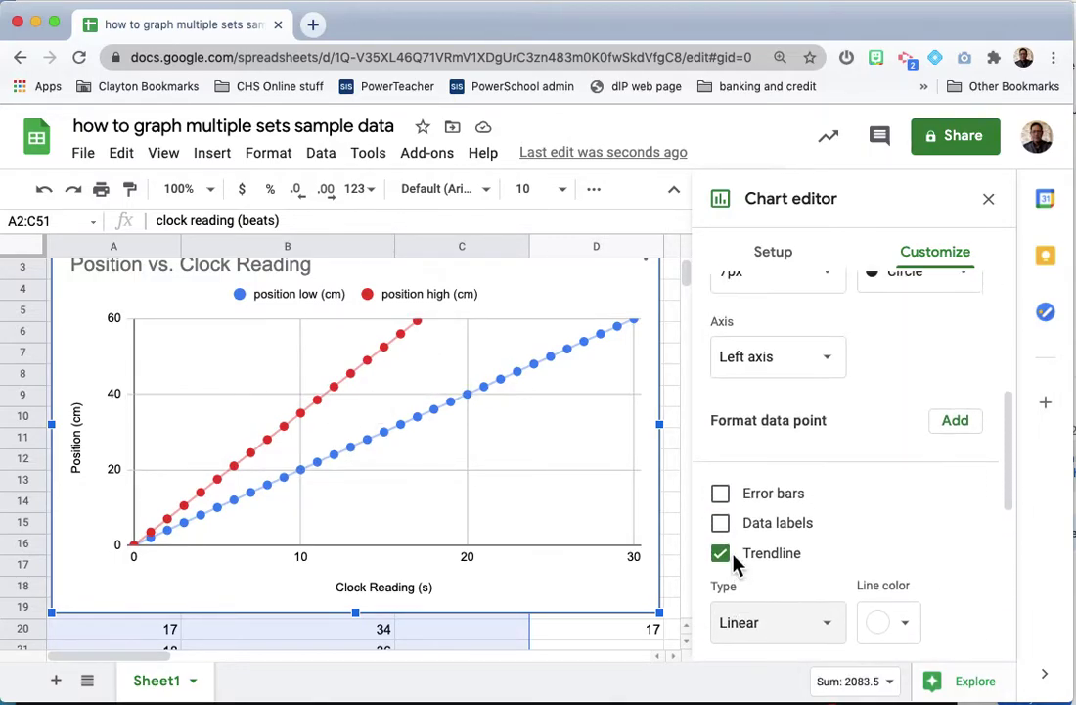
{"action": "scroll", "coordinate": [740, 568], "scroll_direction": "up", "scroll_amount": 6}
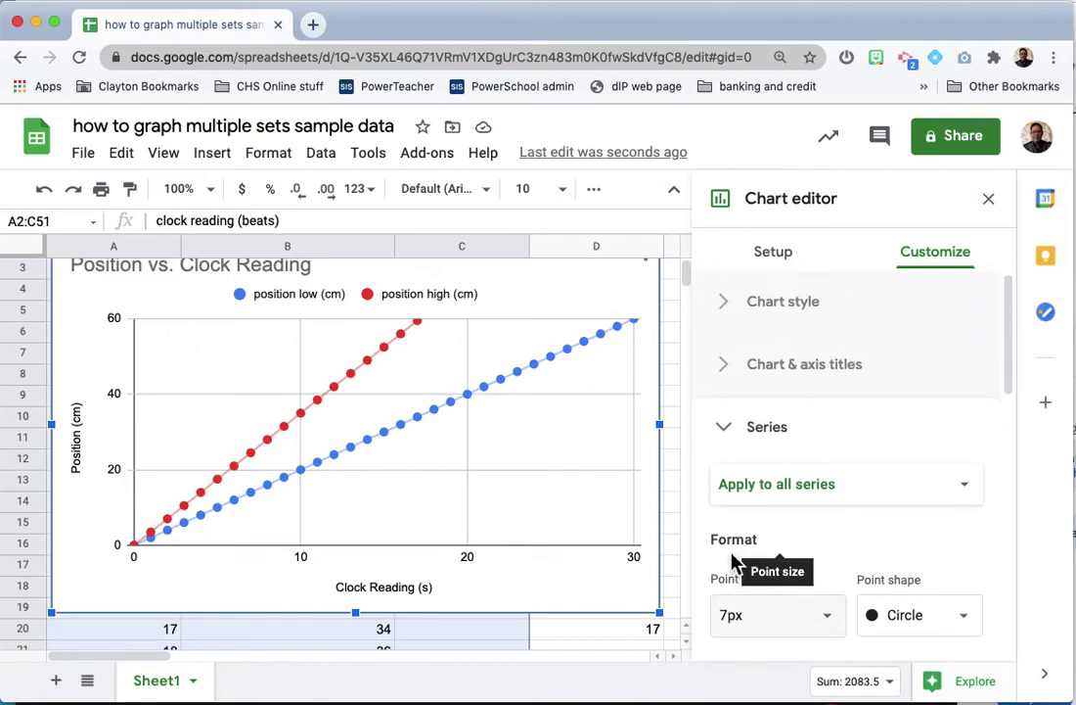
{"action": "left_click", "coordinate": [744, 448]}
{"action": "scroll", "coordinate": [738, 445], "scroll_direction": "down", "scroll_amount": 1}
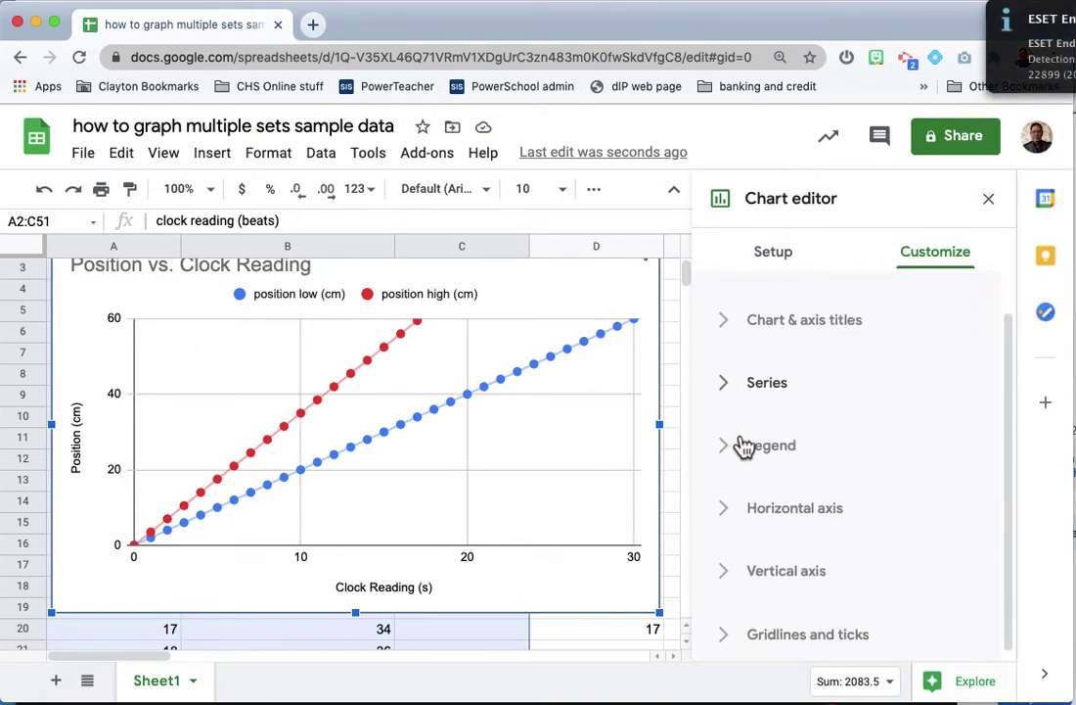
{"action": "left_click", "coordinate": [736, 448]}
{"action": "scroll", "coordinate": [750, 461], "scroll_direction": "down", "scroll_amount": 4}
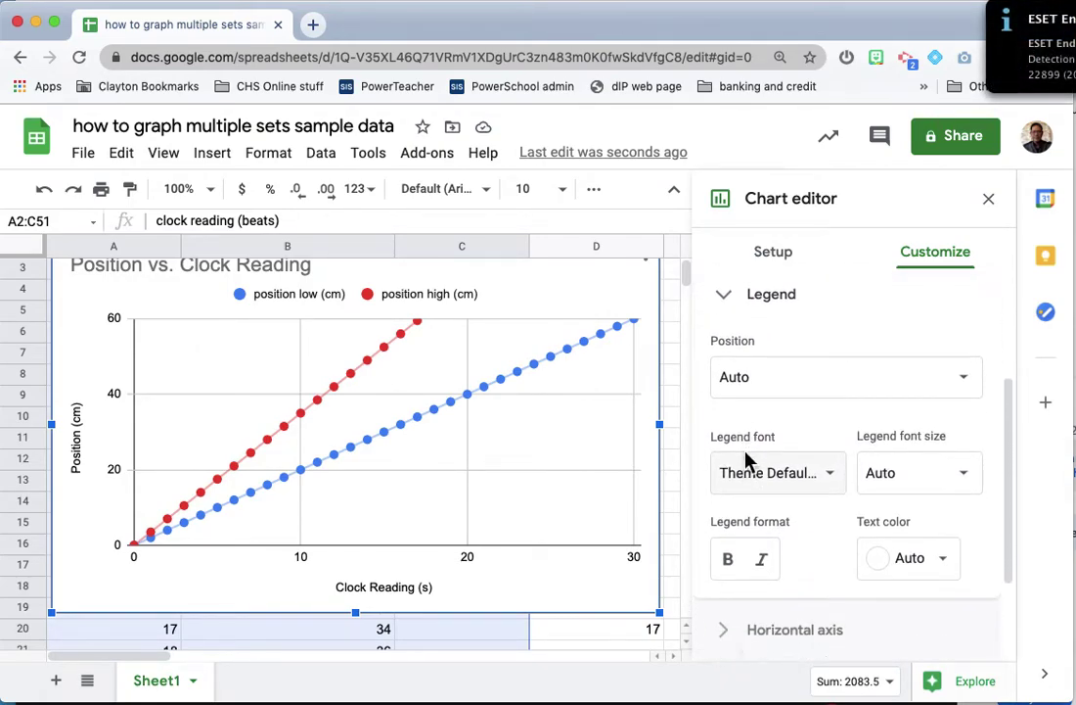
{"action": "scroll", "coordinate": [754, 464], "scroll_direction": "up", "scroll_amount": 3}
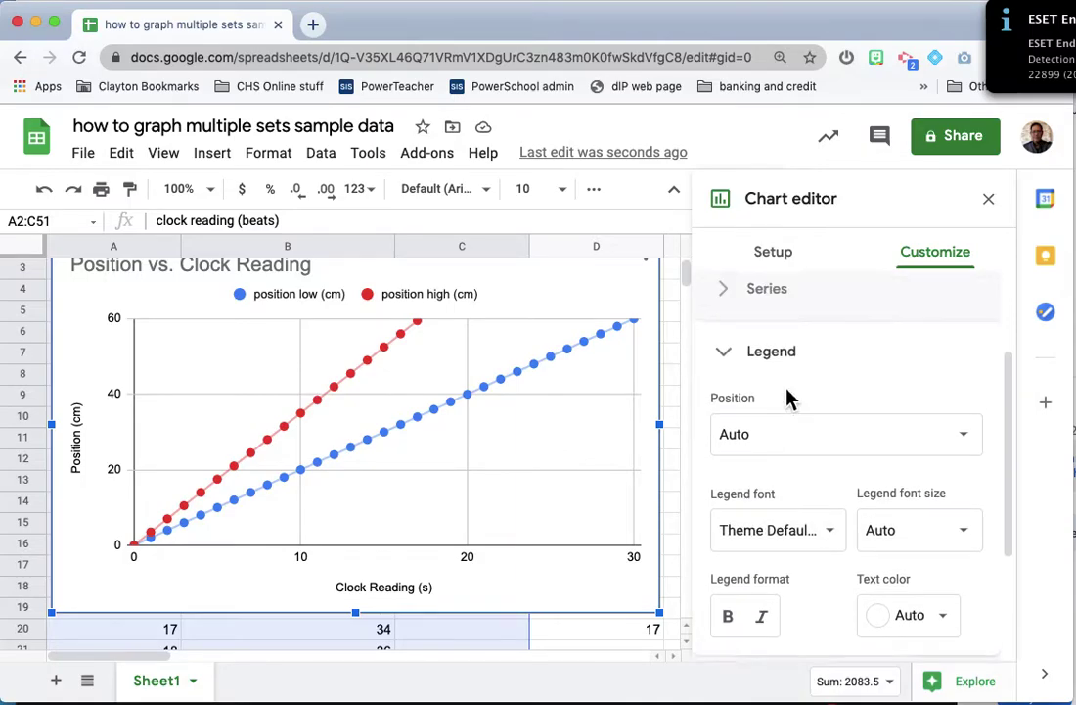
{"action": "left_click", "coordinate": [736, 326]}
{"action": "scroll", "coordinate": [738, 391], "scroll_direction": "down", "scroll_amount": 3}
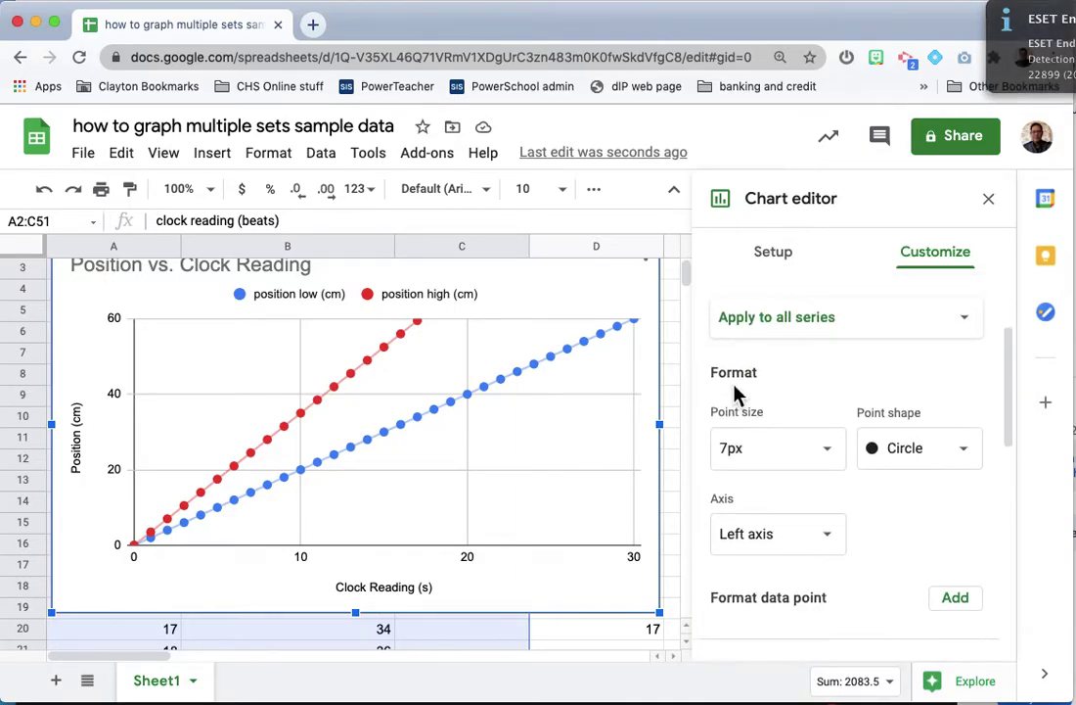
{"action": "scroll", "coordinate": [739, 394], "scroll_direction": "down", "scroll_amount": 6}
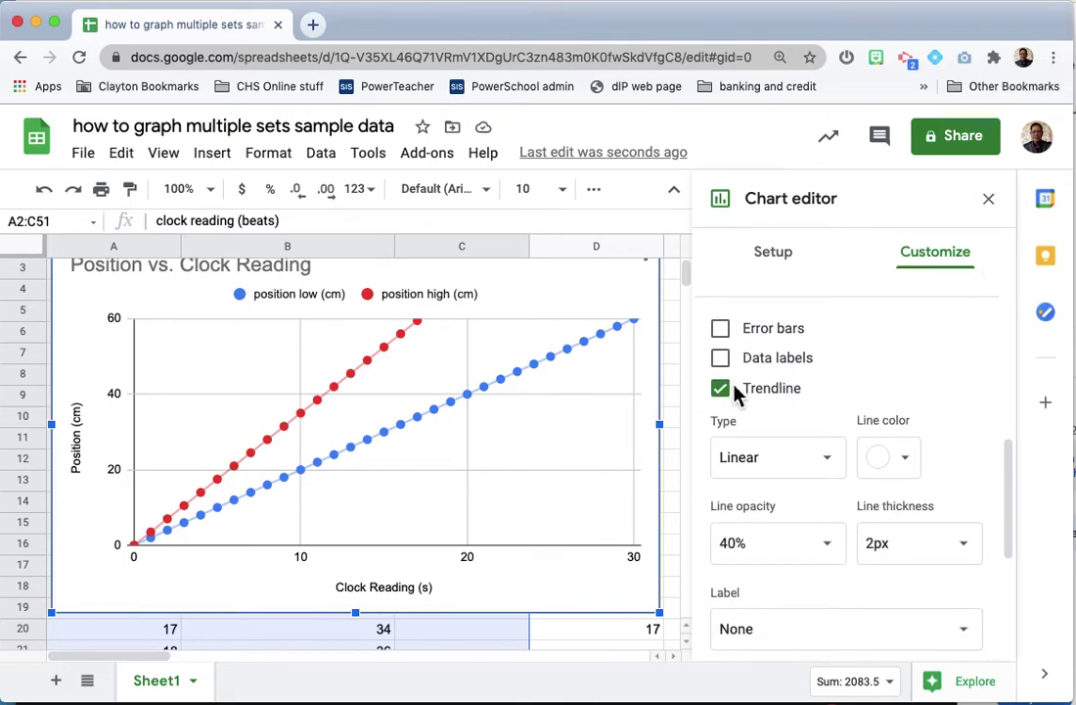
{"action": "scroll", "coordinate": [741, 400], "scroll_direction": "down", "scroll_amount": 1}
{"action": "scroll", "coordinate": [749, 523], "scroll_direction": "up", "scroll_amount": 1}
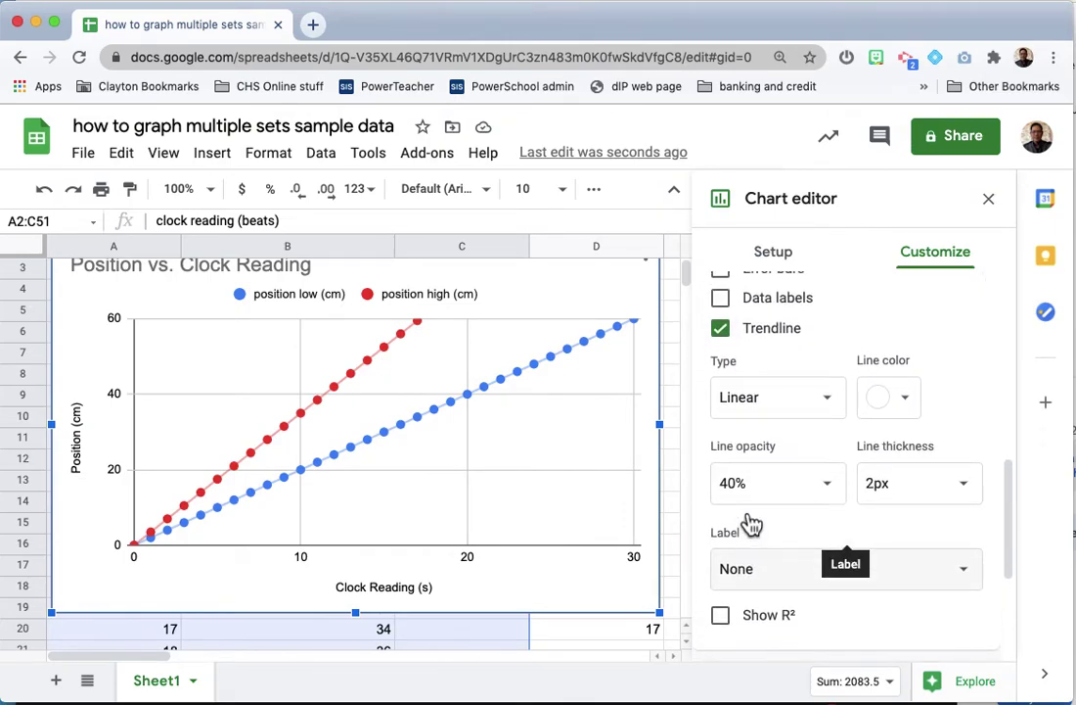
{"action": "scroll", "coordinate": [751, 525], "scroll_direction": "up", "scroll_amount": 4}
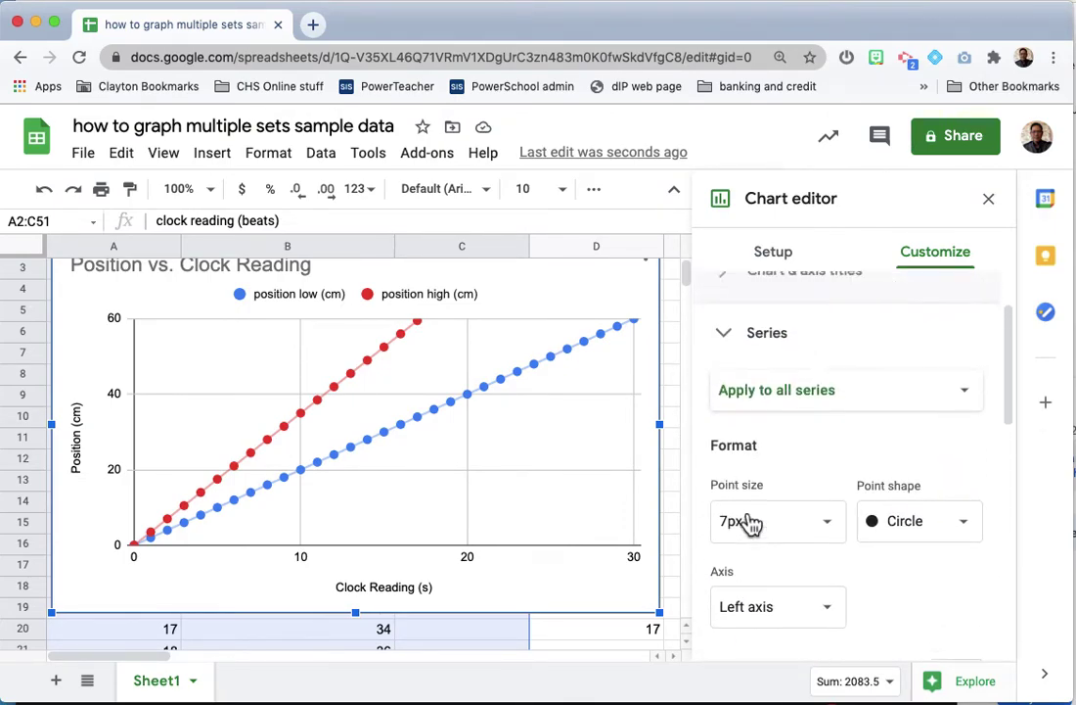
{"action": "left_click", "coordinate": [739, 364]}
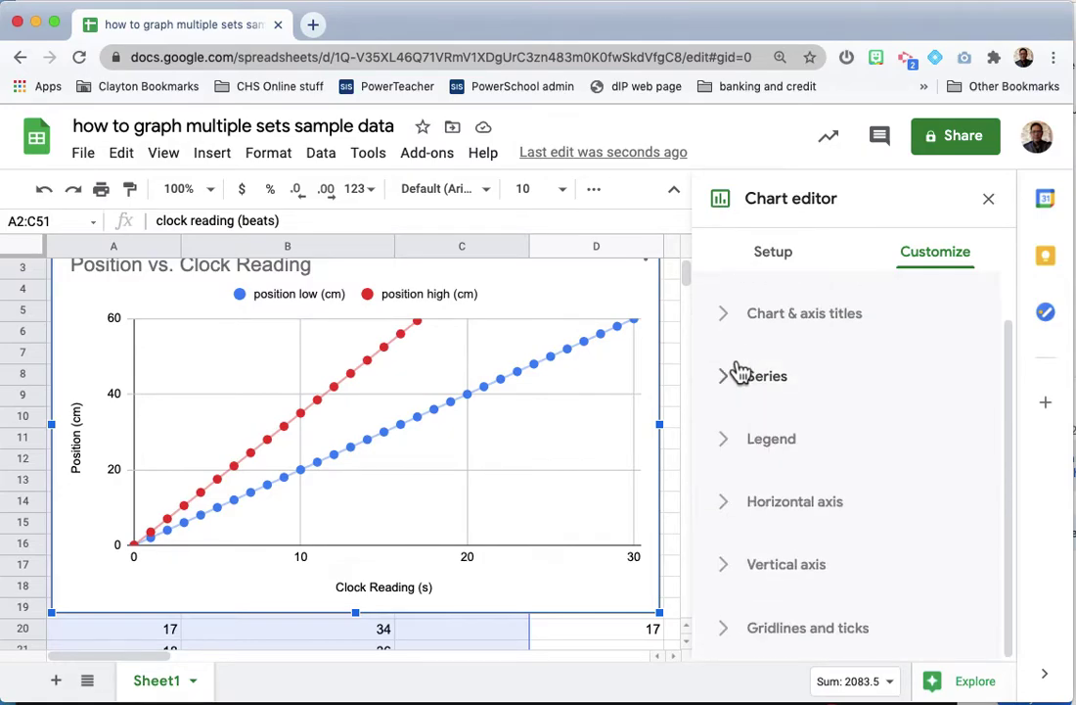
- Keep the trendlines Linear and label them with equations, showing 2*x + 0 and 3.5*x + 0
{"action": "scroll", "coordinate": [738, 382], "scroll_direction": "up", "scroll_amount": 1}
{"action": "left_click", "coordinate": [736, 431]}
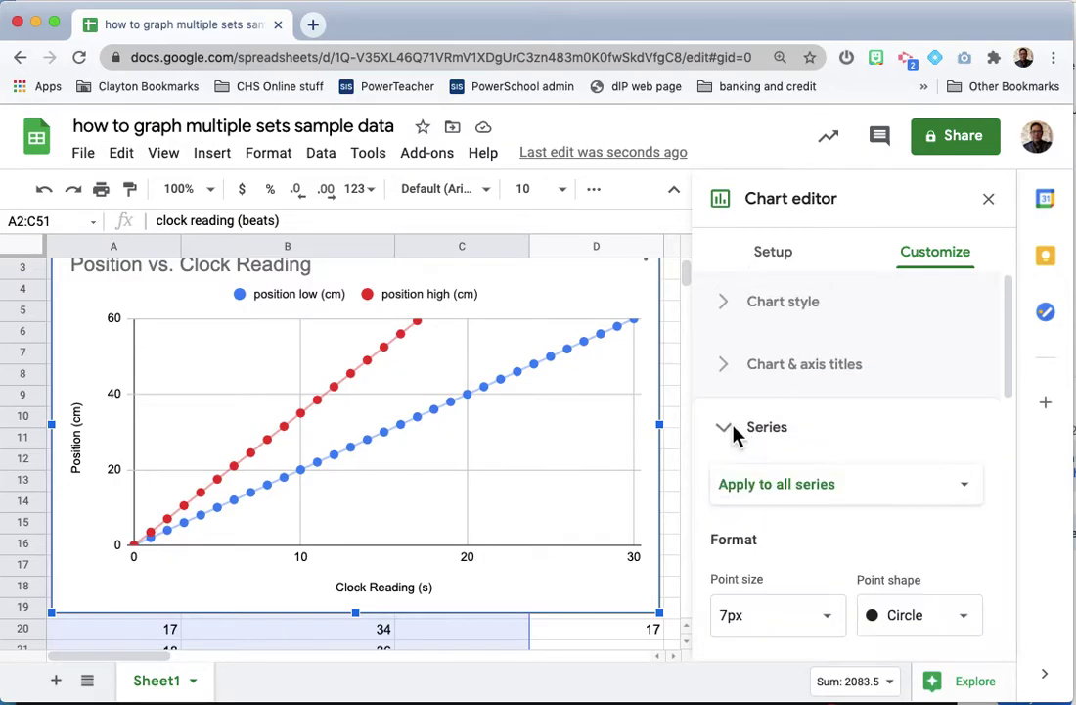
{"action": "scroll", "coordinate": [773, 453], "scroll_direction": "down", "scroll_amount": 4}
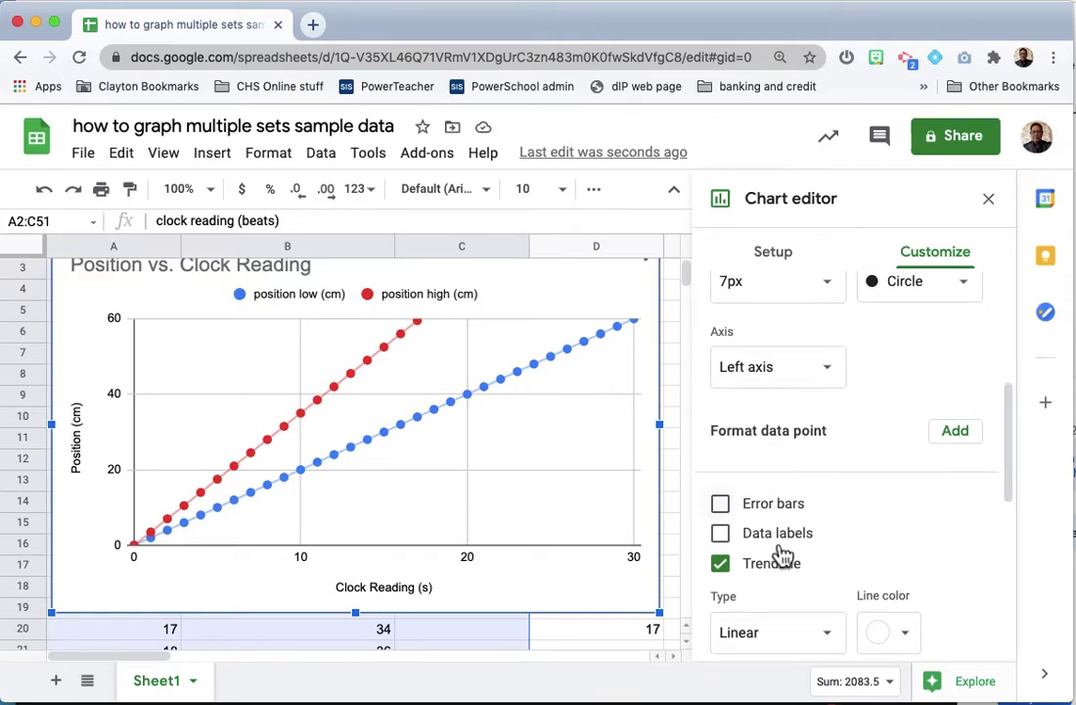
{"action": "scroll", "coordinate": [778, 582], "scroll_direction": "down", "scroll_amount": 2}
{"action": "left_click", "coordinate": [790, 485]}
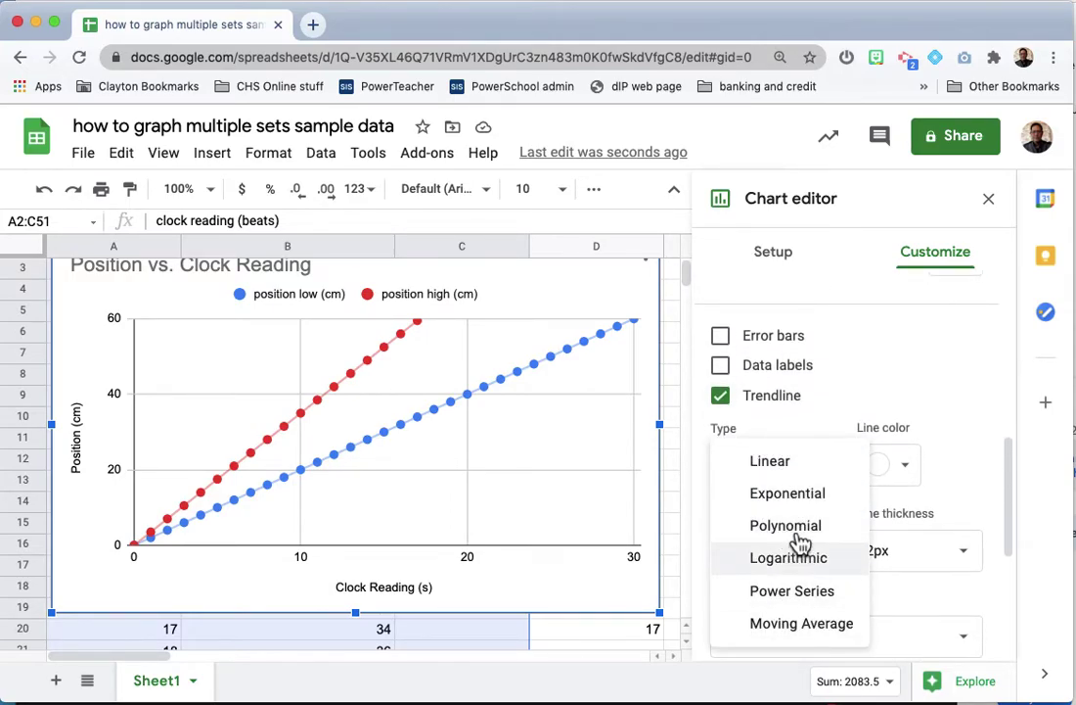
{"action": "left_click", "coordinate": [791, 465]}
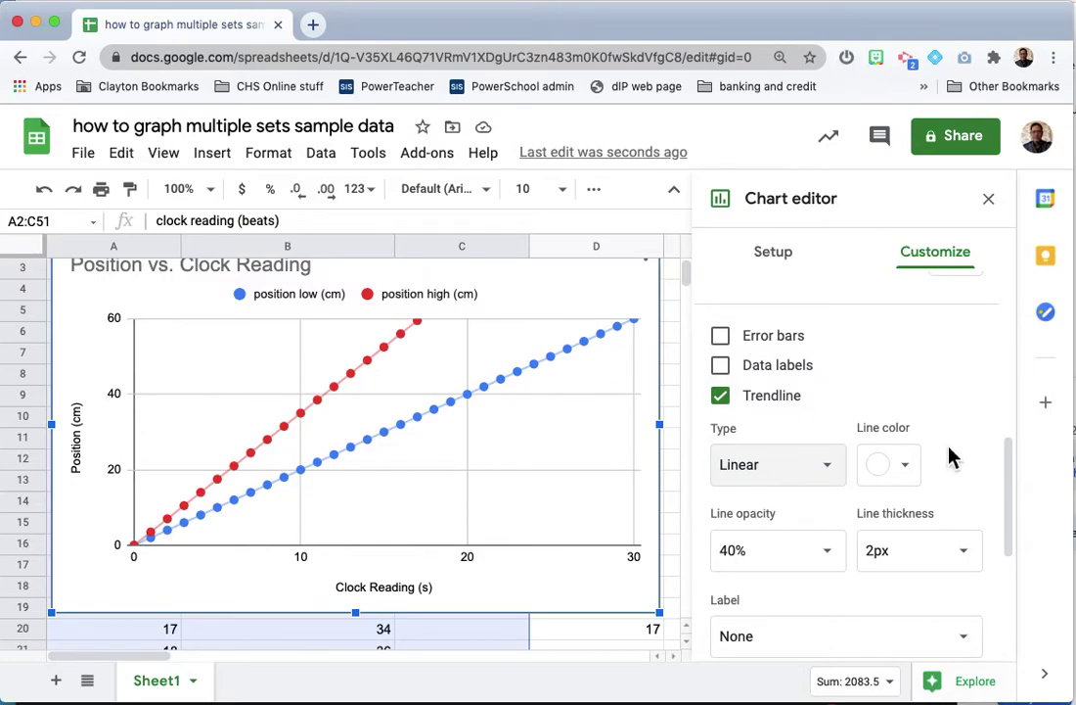
{"action": "scroll", "coordinate": [951, 452], "scroll_direction": "down", "scroll_amount": 3}
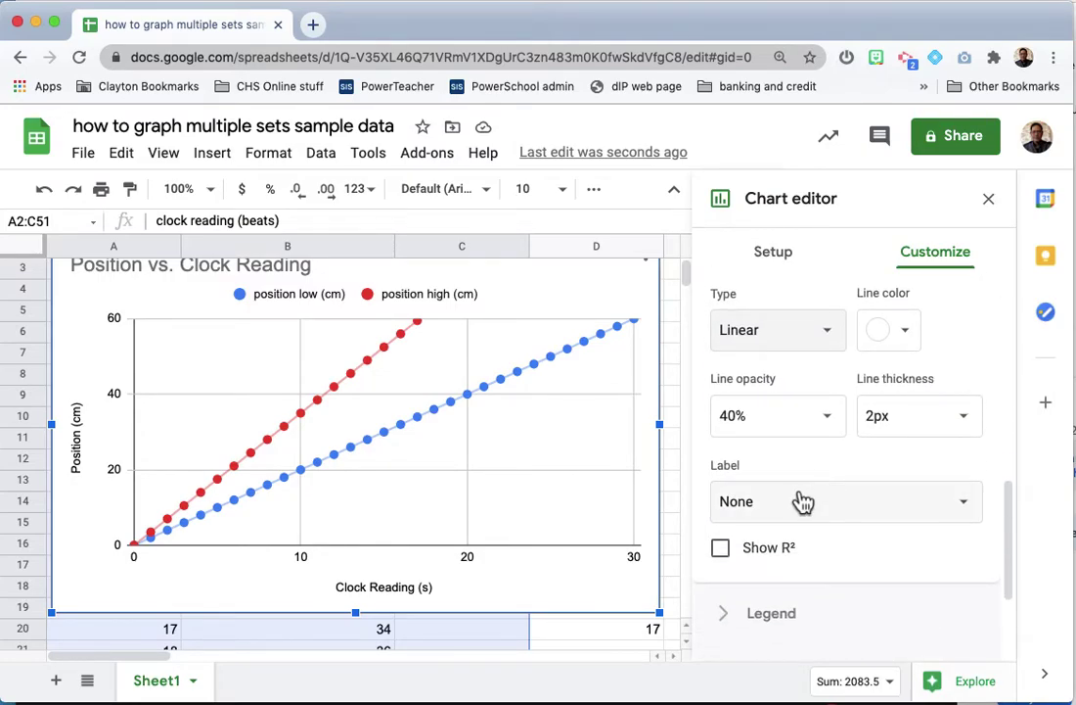
{"action": "left_click", "coordinate": [758, 513]}
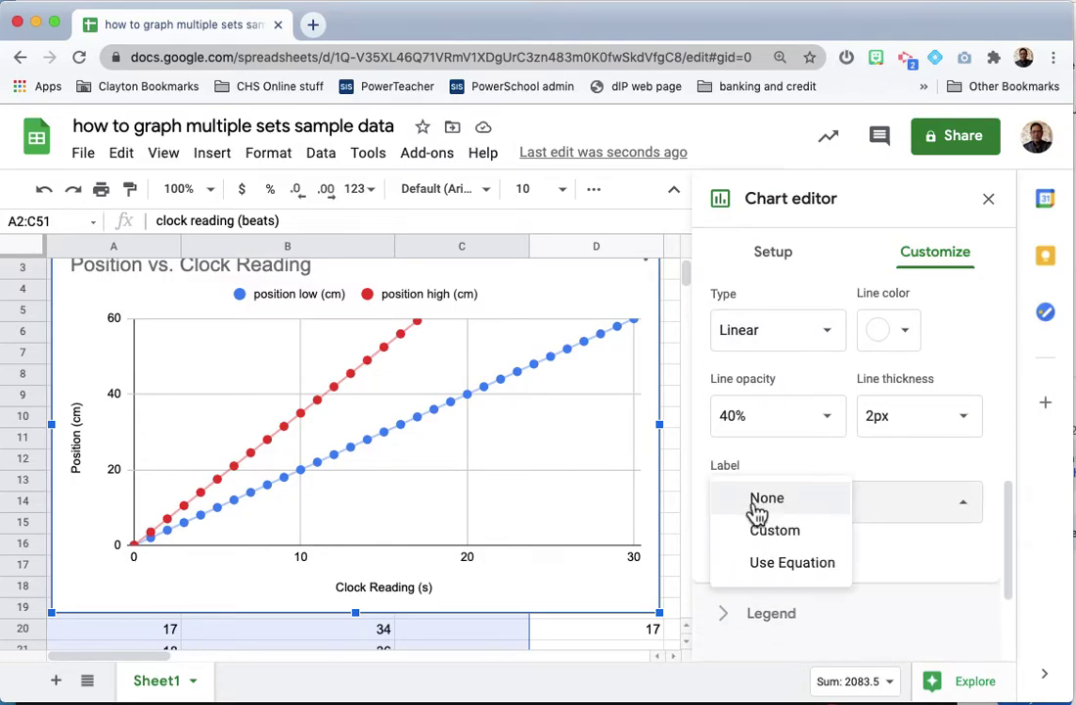
{"action": "left_click", "coordinate": [787, 564]}
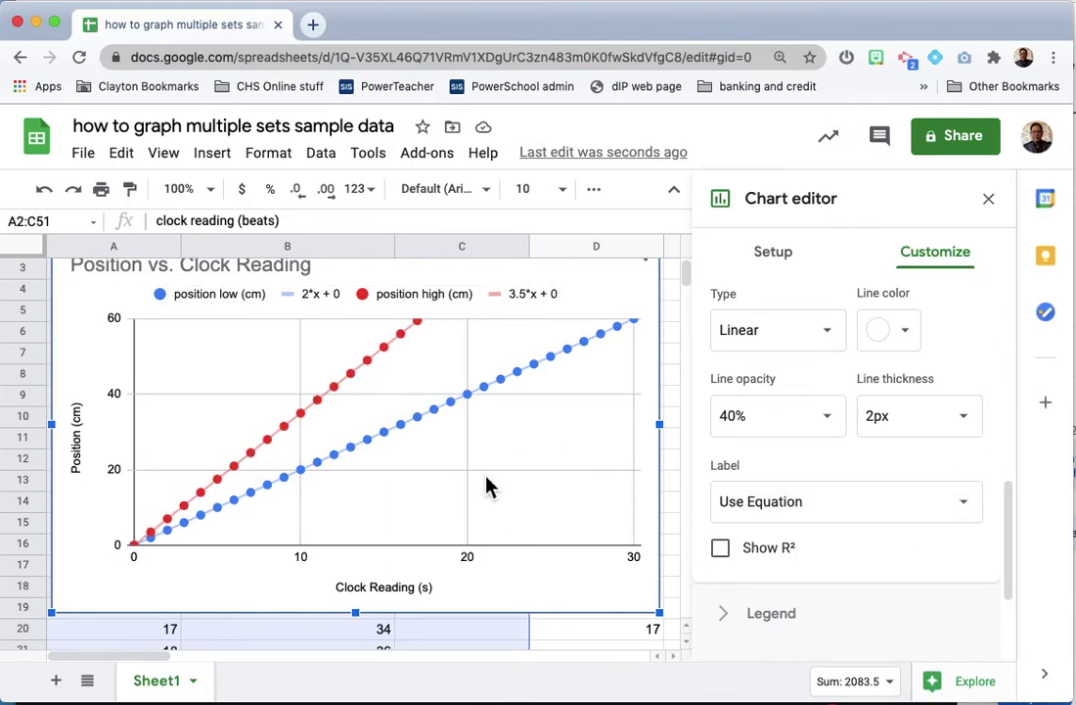
- Drag the Position vs. Clock Reading chart slightly down to uncover the data headings
{"action": "scroll", "coordinate": [417, 391], "scroll_direction": "up", "scroll_amount": 2}
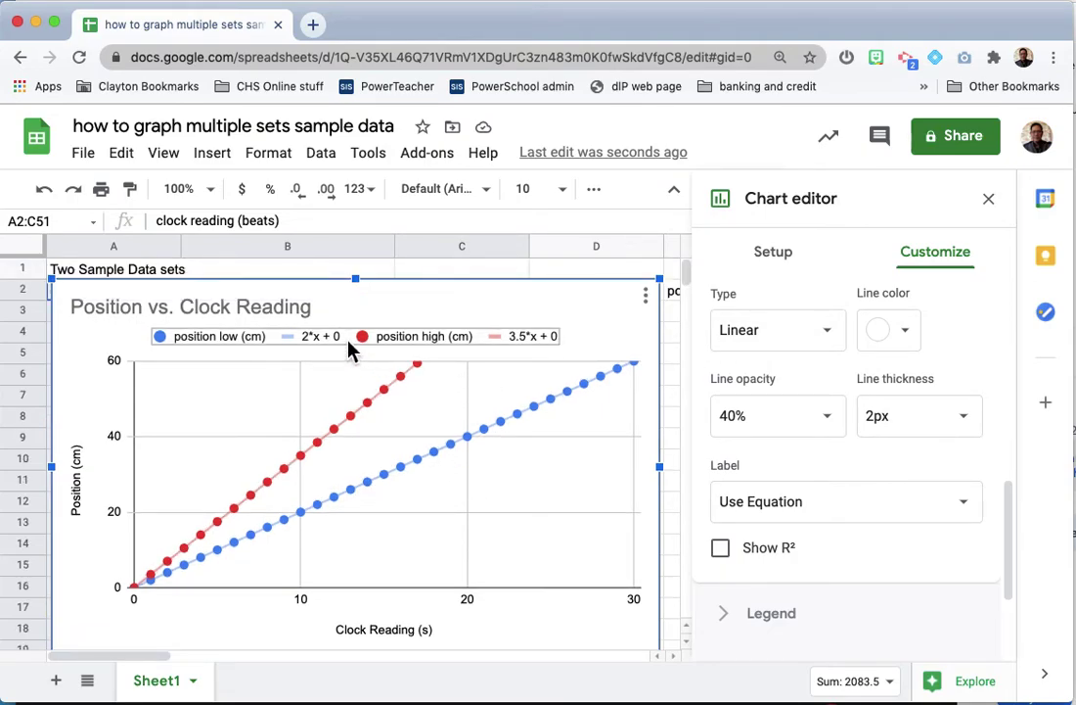
{"action": "left_click_drag", "start_coordinate": [500, 353], "coordinate": [438, 362]}
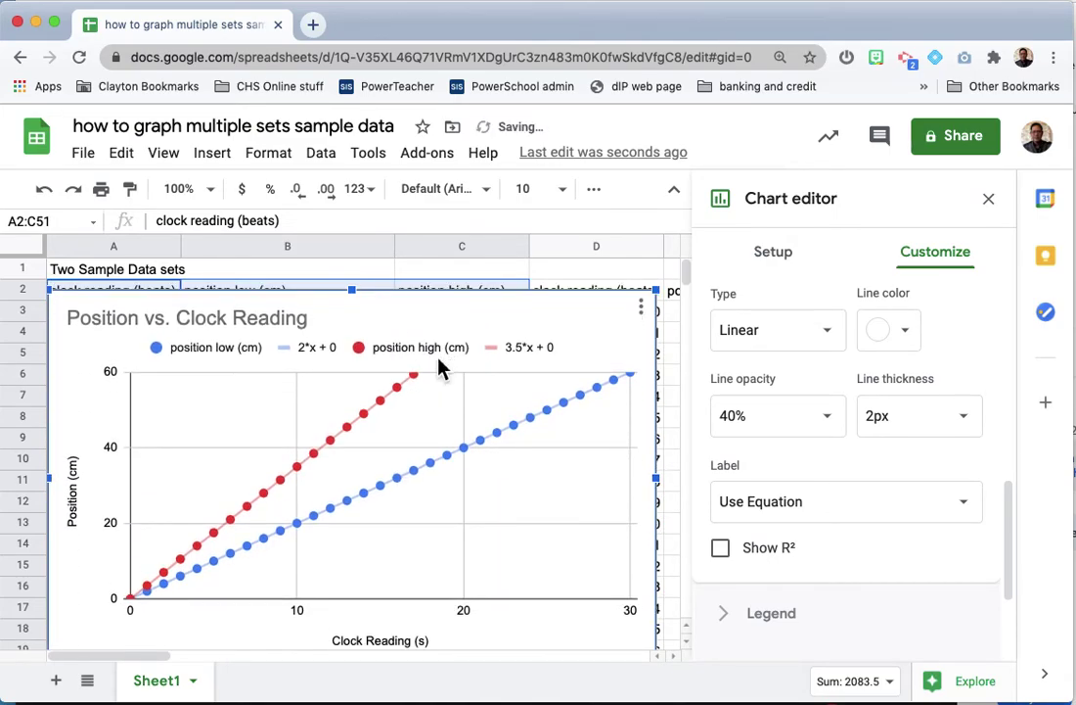